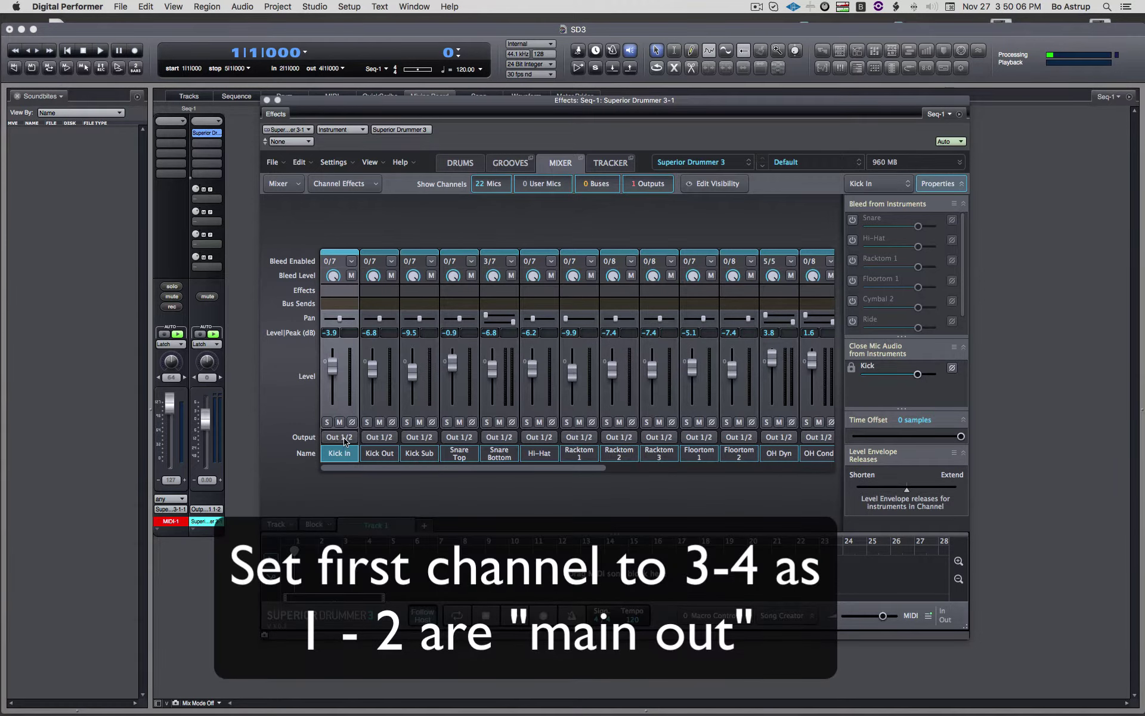
- Route the Kick In, Kick Out and Kick Sub channels to Out 3/4
click(344, 438)
click(372, 52)
click(382, 438)
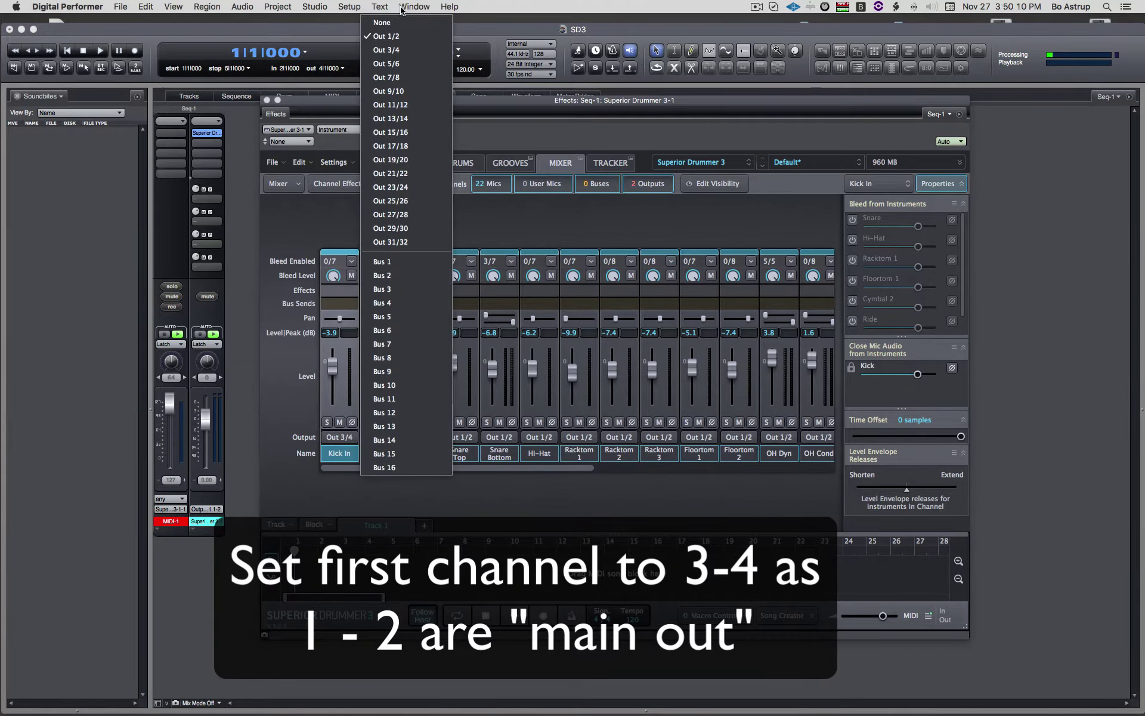
click(403, 51)
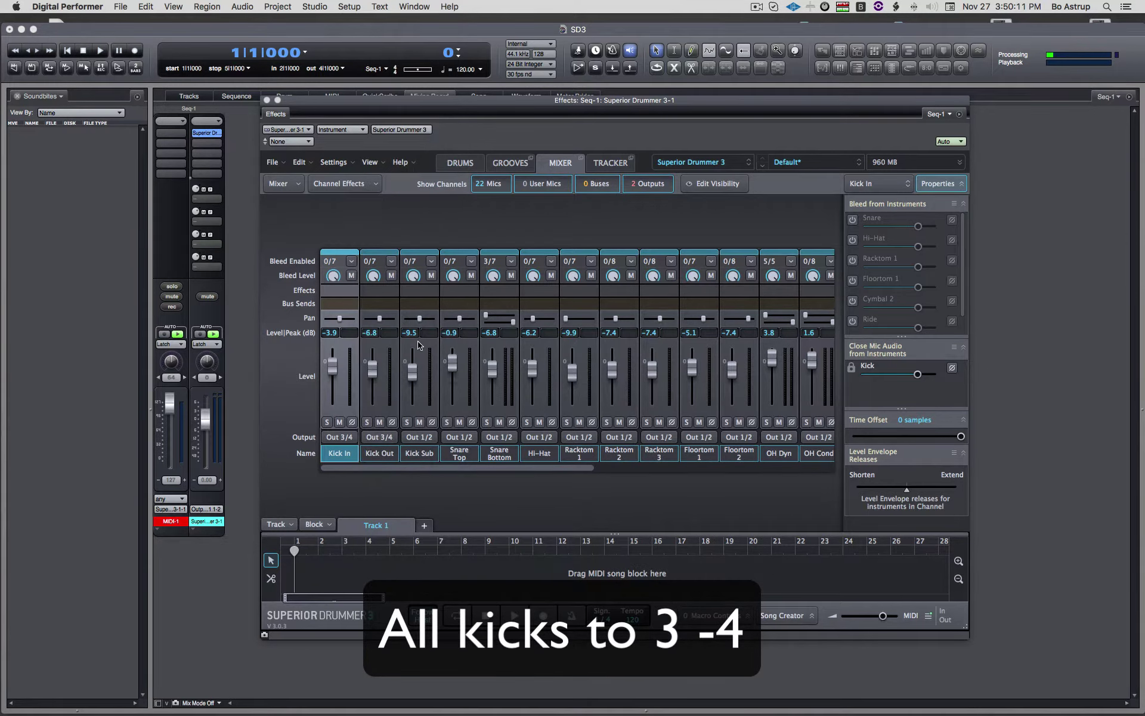
click(425, 439)
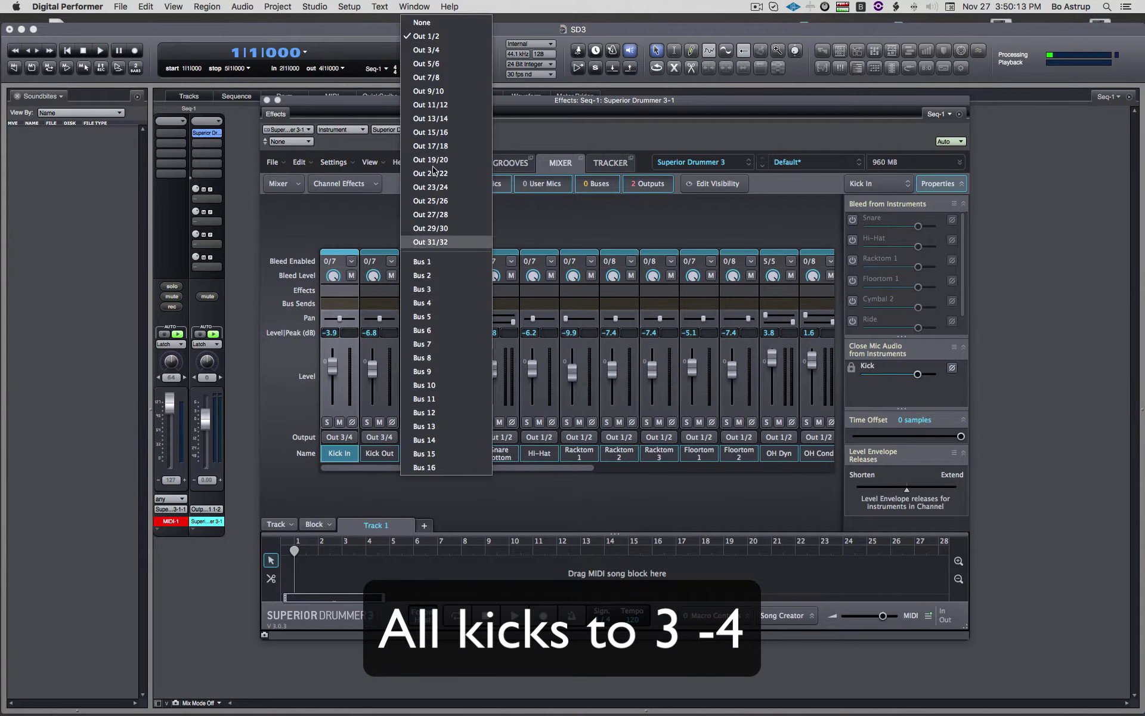
click(440, 53)
- Route the Snare Top and Snare Bottom channels to Out 5/6 and the Hi-Hat channel to Out 7/8
click(458, 439)
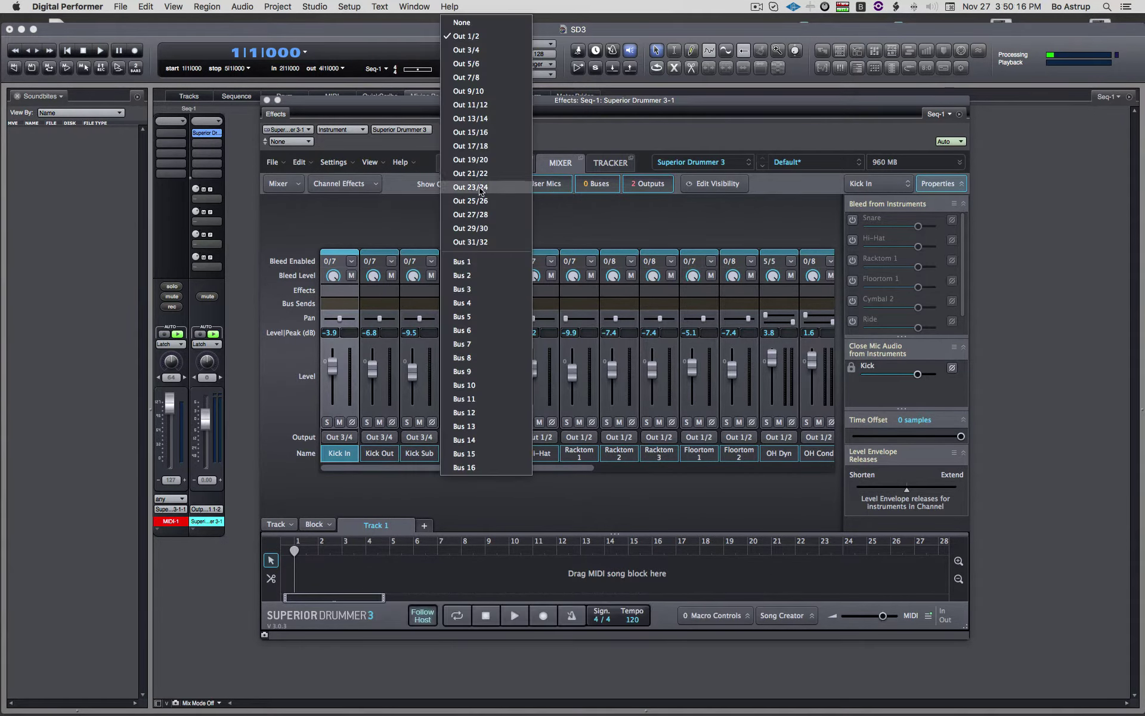
click(498, 64)
click(512, 442)
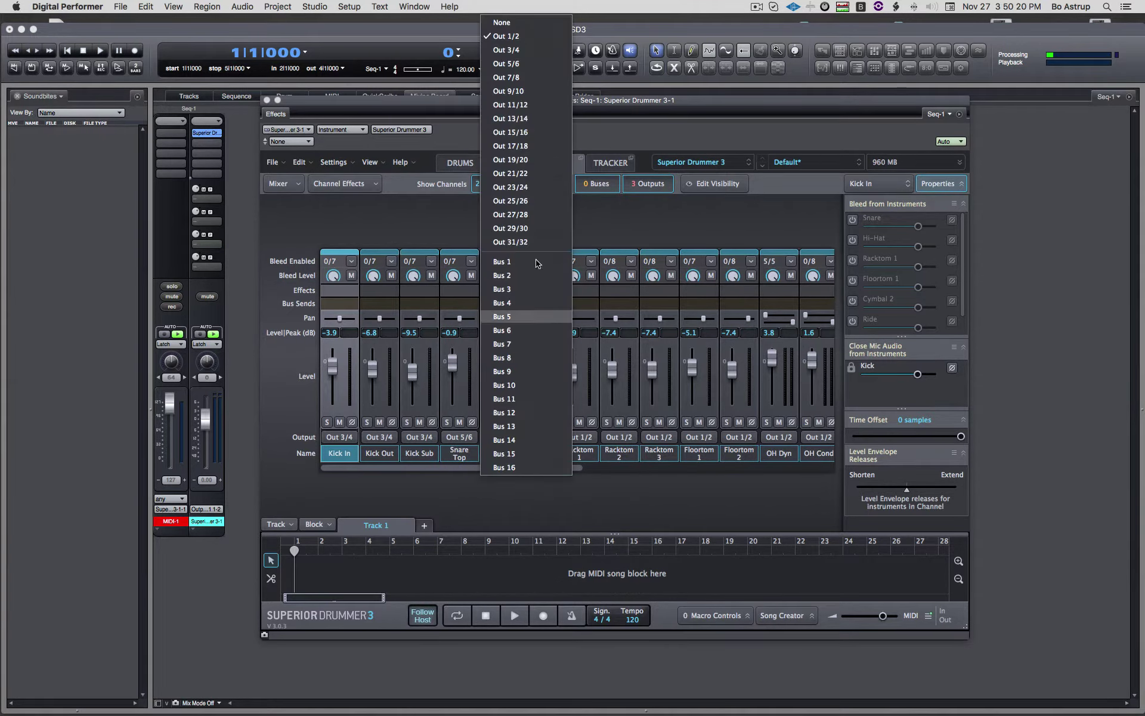
click(504, 74)
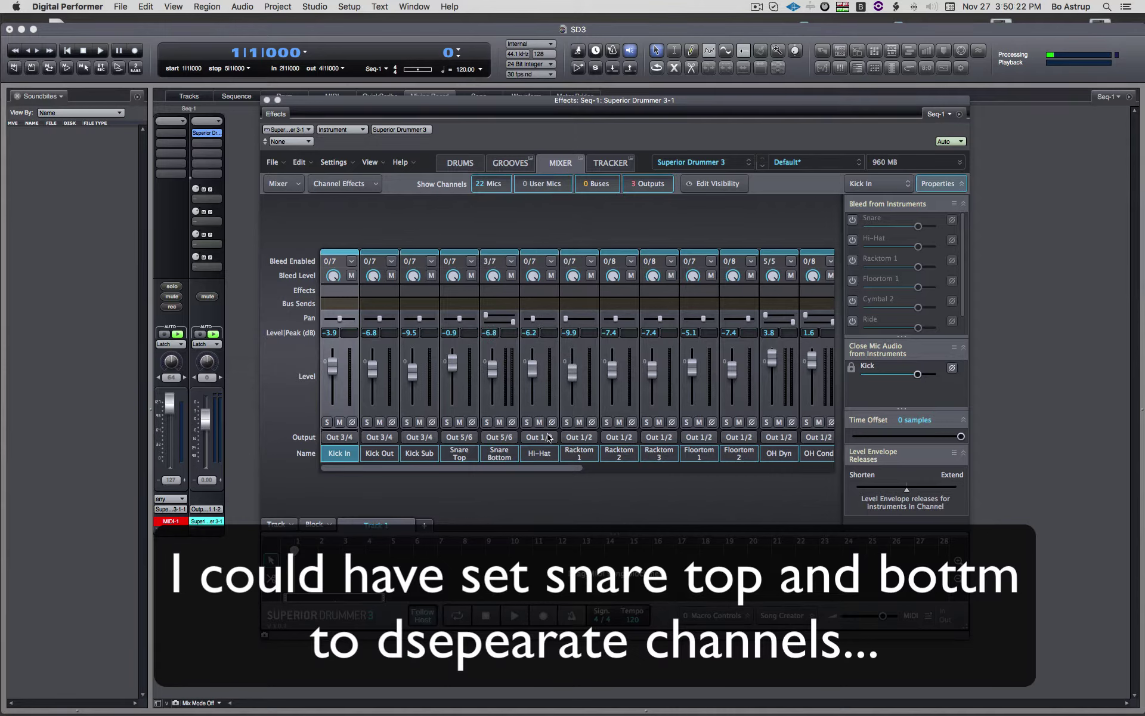
click(548, 437)
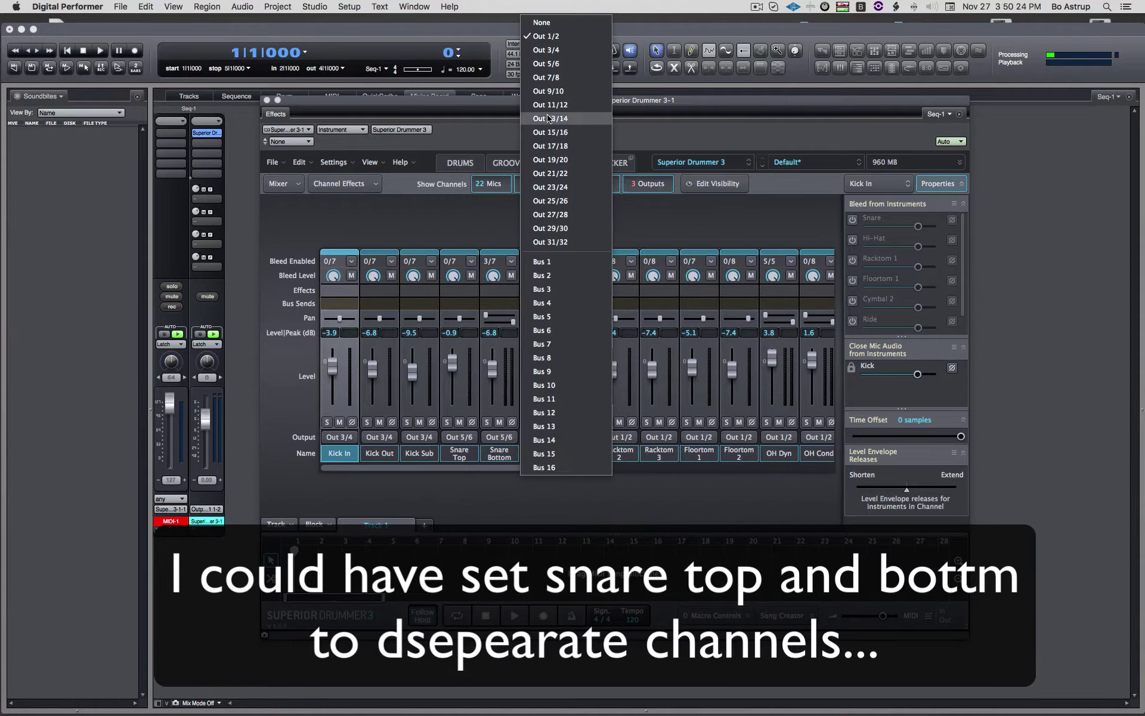
click(551, 142)
- Route the Racktom 1, 2 and 3 and Floortom 1 and 2 channels to Out 9/10
click(587, 440)
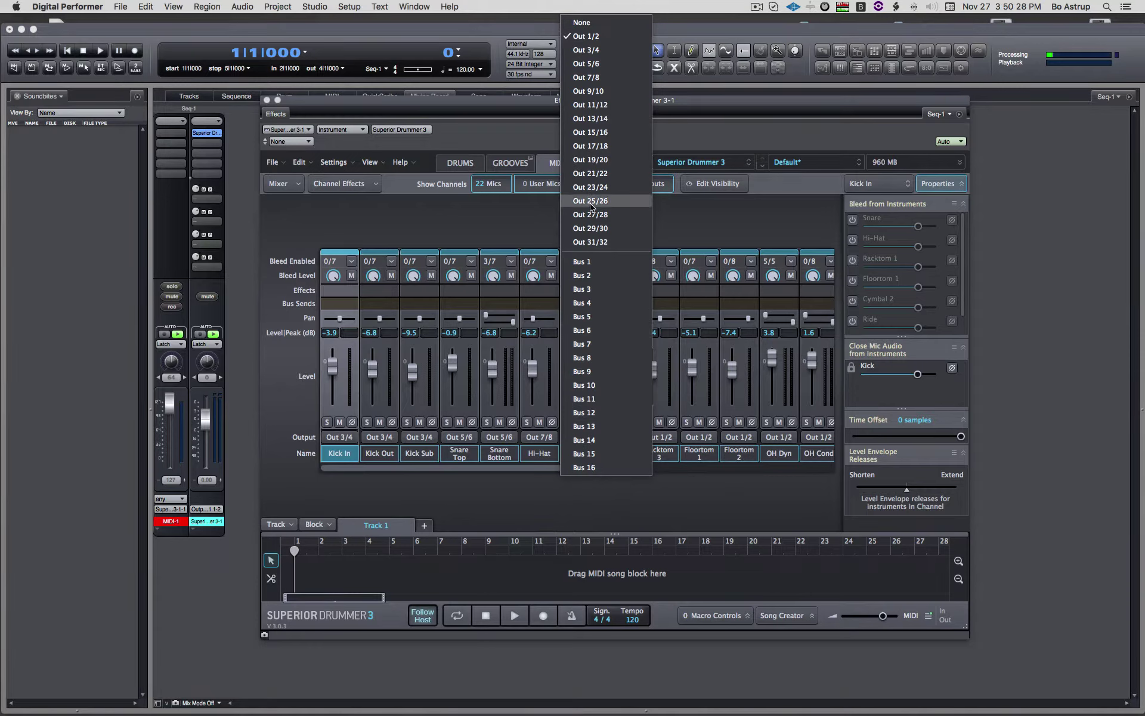
click(588, 91)
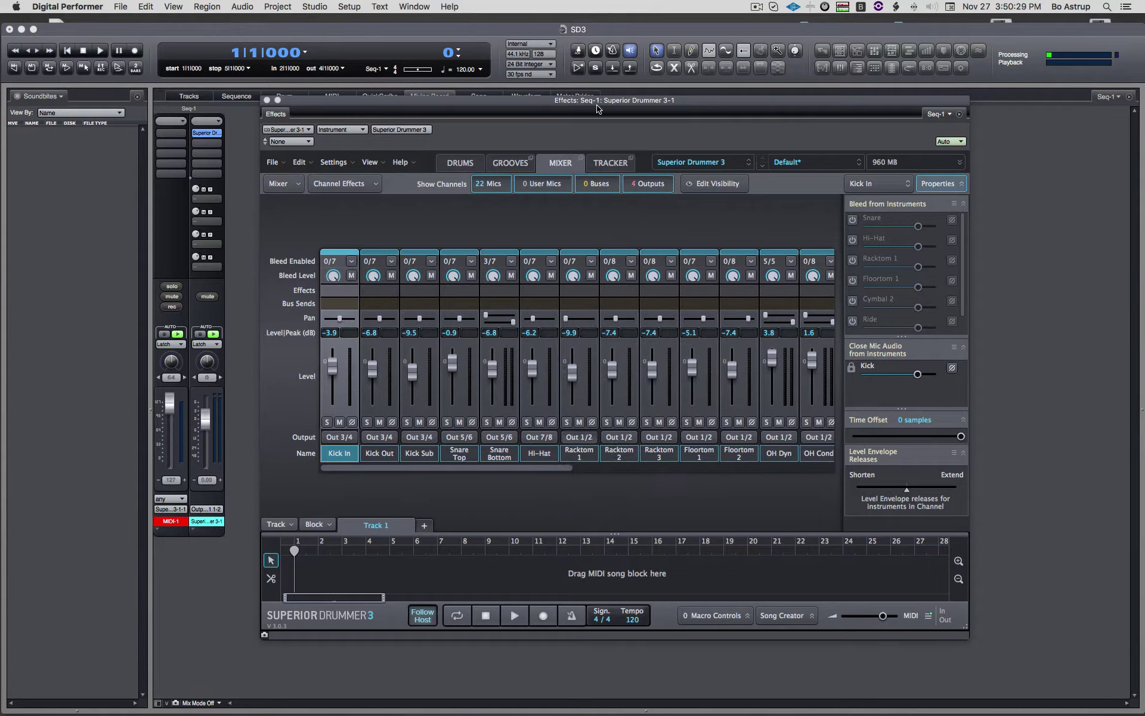
click(625, 438)
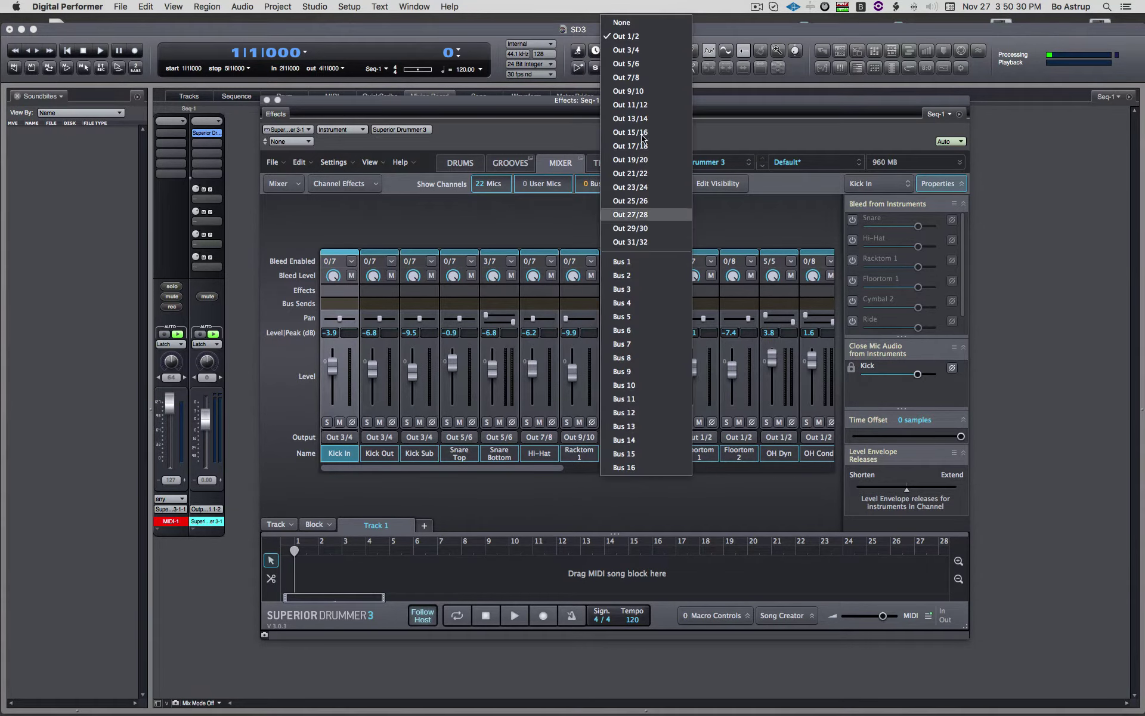
click(644, 91)
click(664, 439)
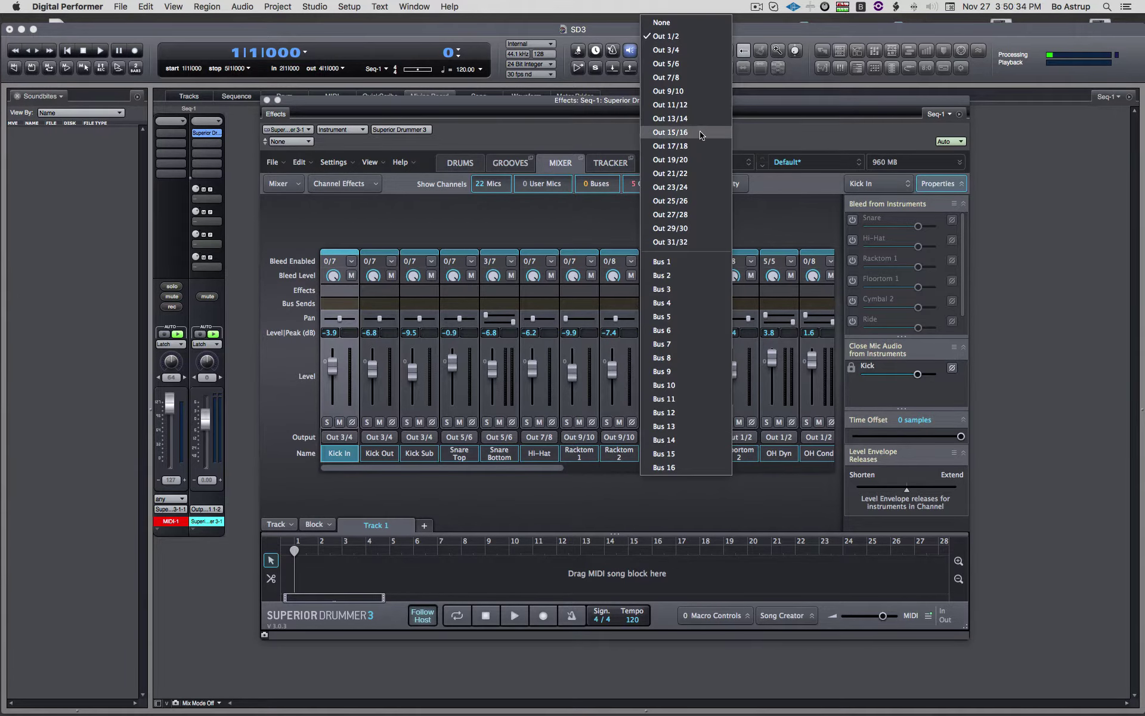
click(702, 93)
click(704, 439)
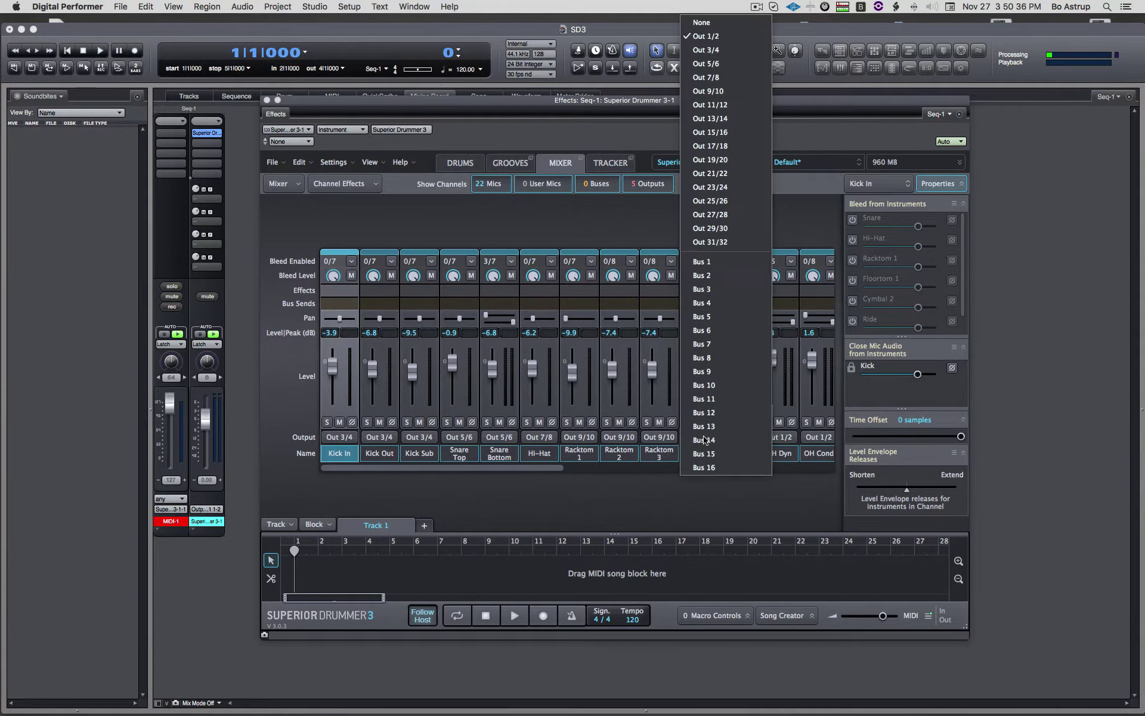
click(707, 91)
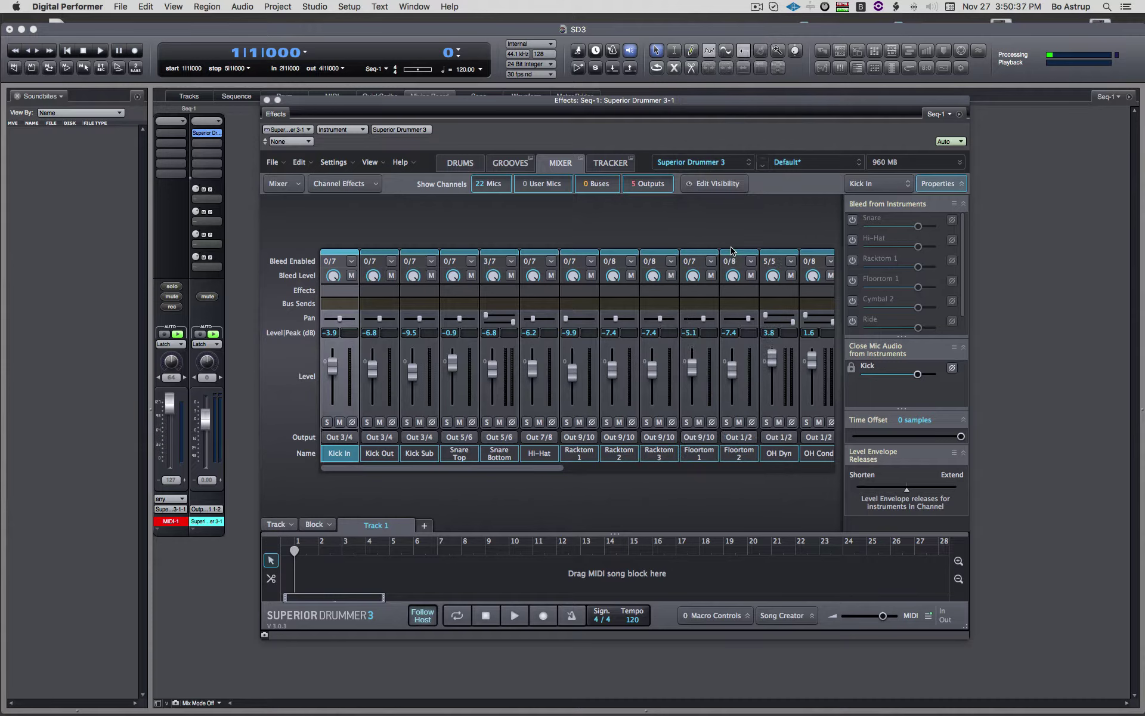
click(744, 440)
click(761, 96)
- Route the two overhead channels, OH Dyn and OH Cond, to Out 11/12
click(786, 438)
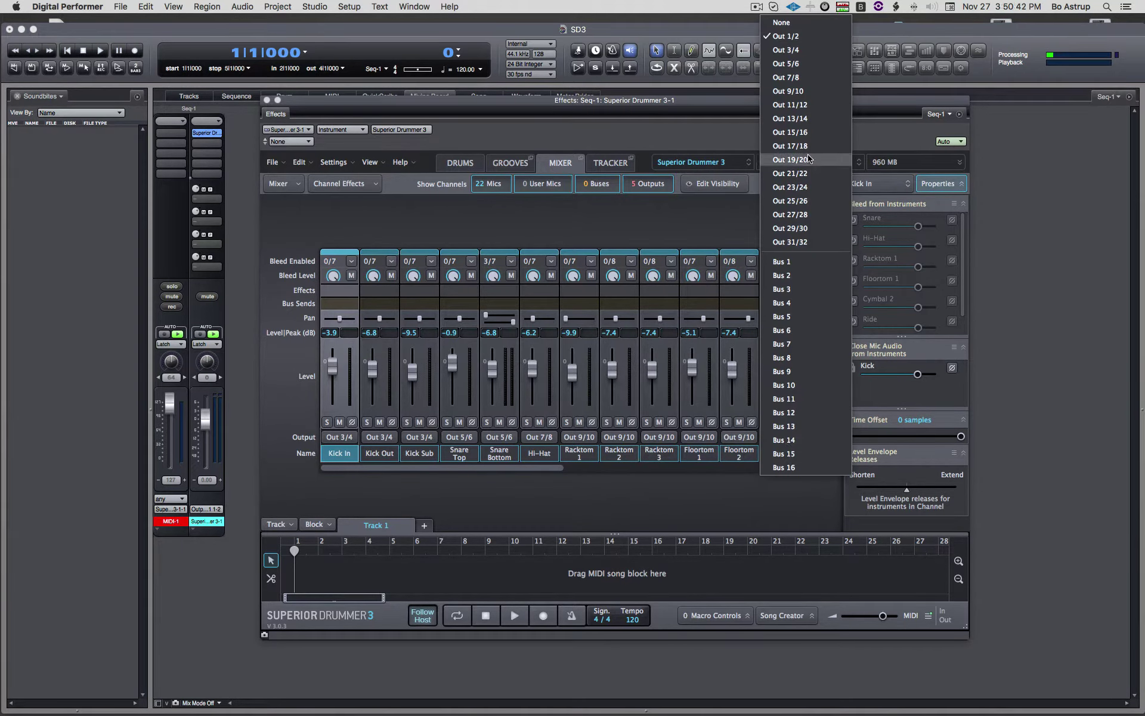
click(791, 104)
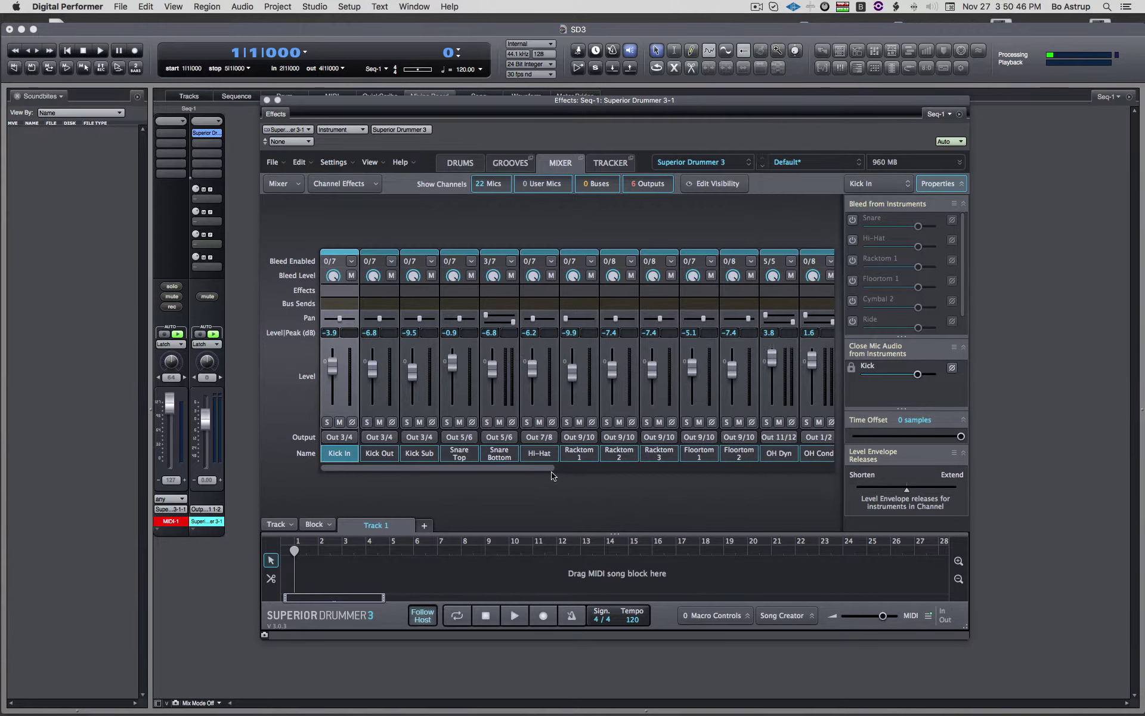
drag(512, 469, 667, 477)
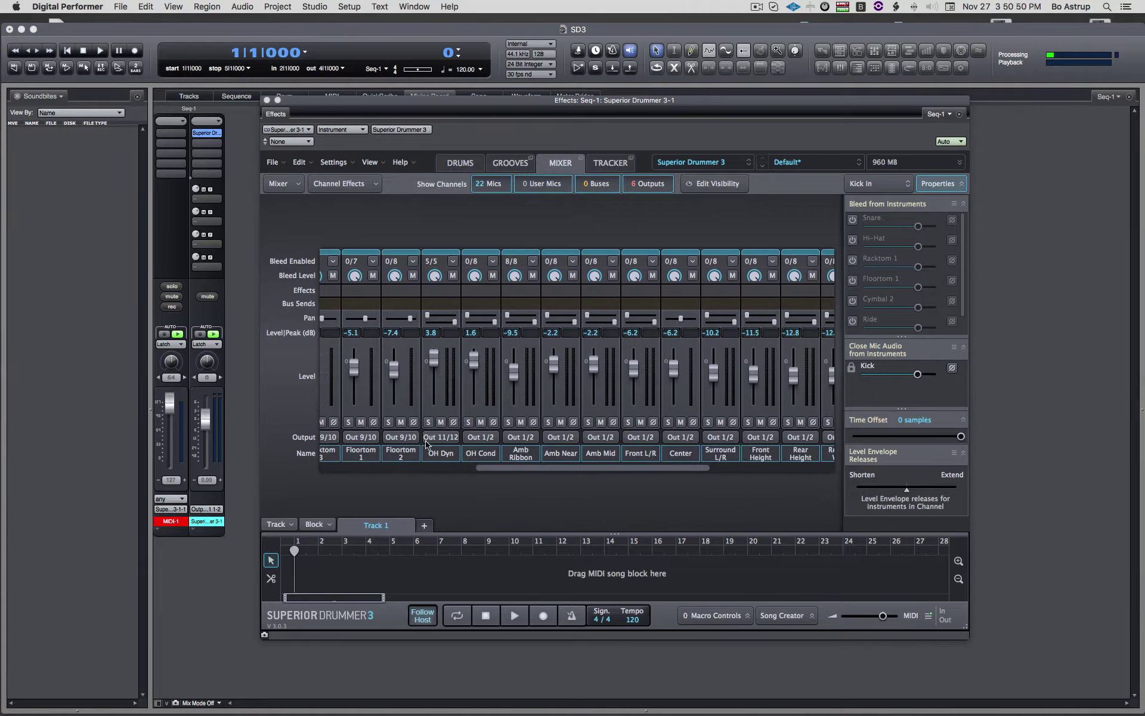
click(483, 440)
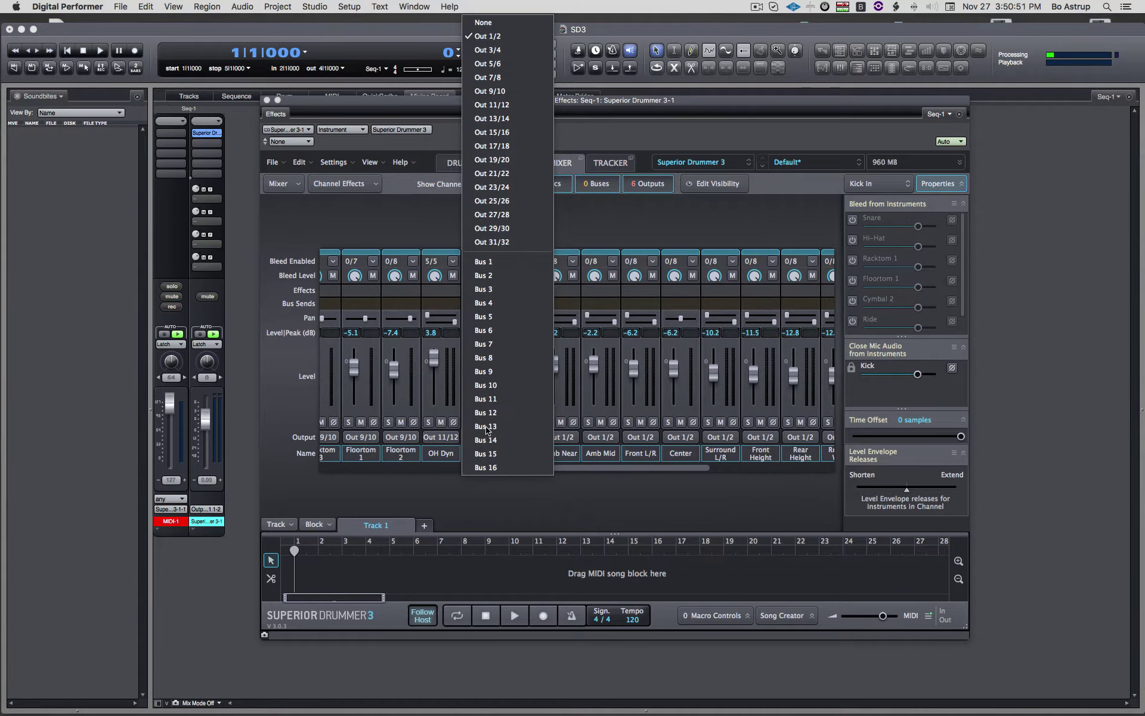
click(517, 109)
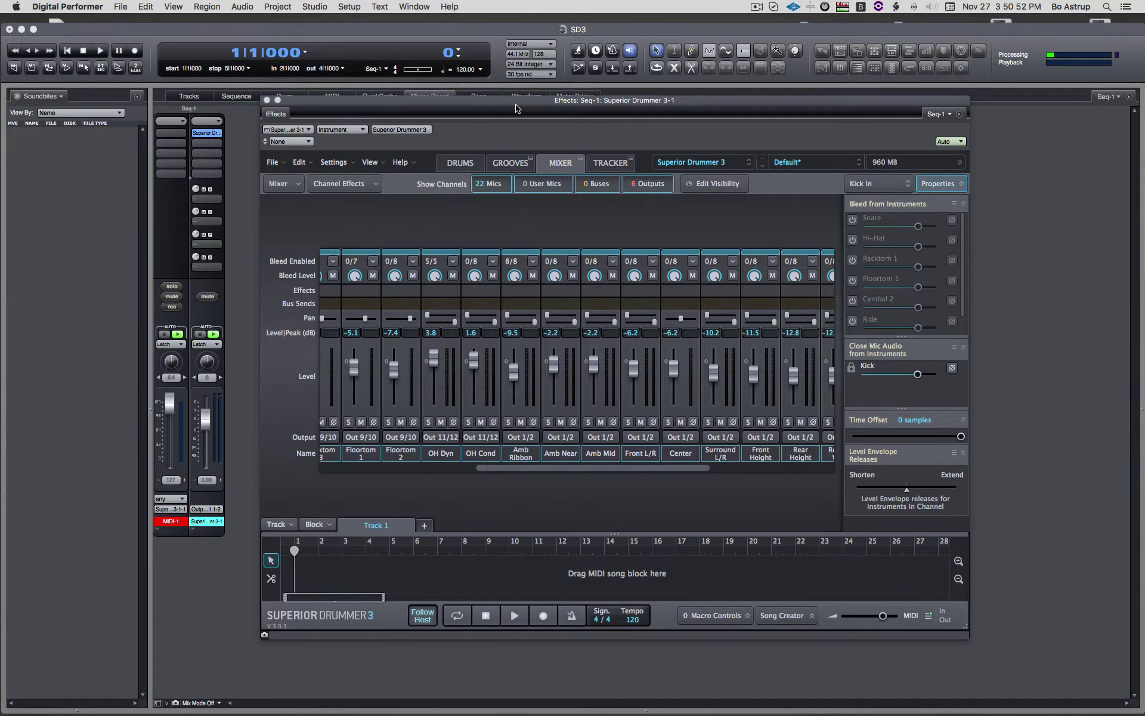
- Route the Amb Ribbon, Amb Near and Amb Mid channels to Out 13/14
click(528, 441)
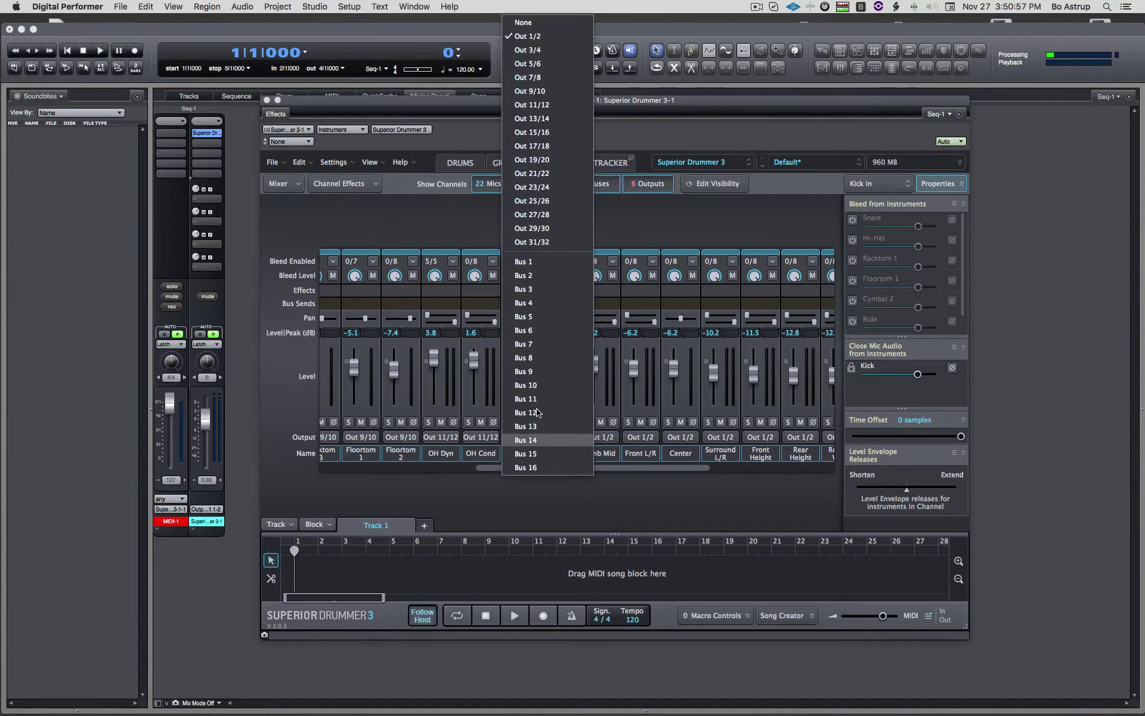
click(575, 119)
click(570, 442)
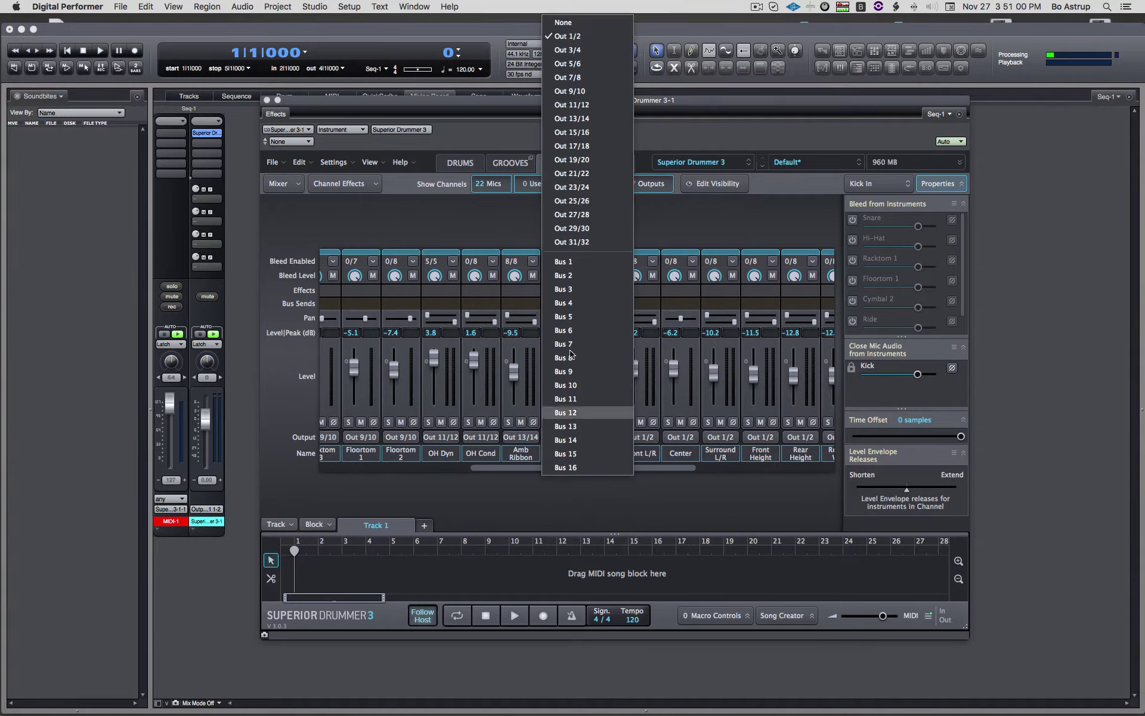
click(576, 118)
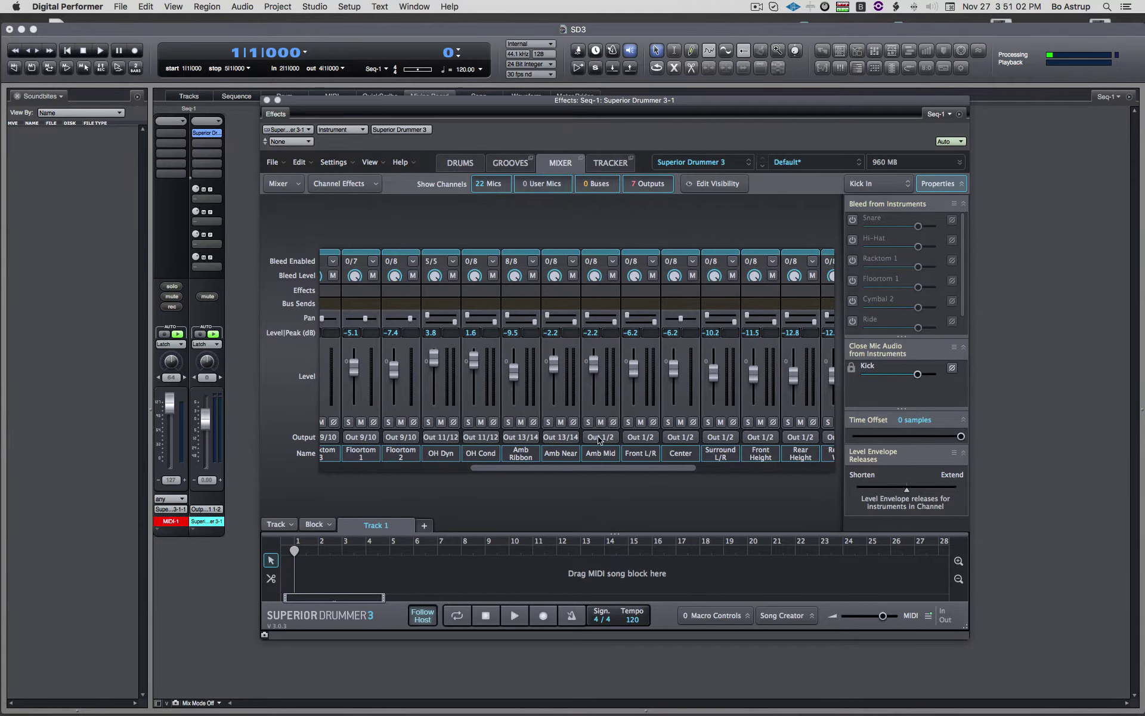
click(600, 440)
click(596, 126)
- Lower the levels of the Front L/R, Center and Surround L/R channels all the way to Off
drag(633, 372, 636, 458)
drag(677, 370, 686, 447)
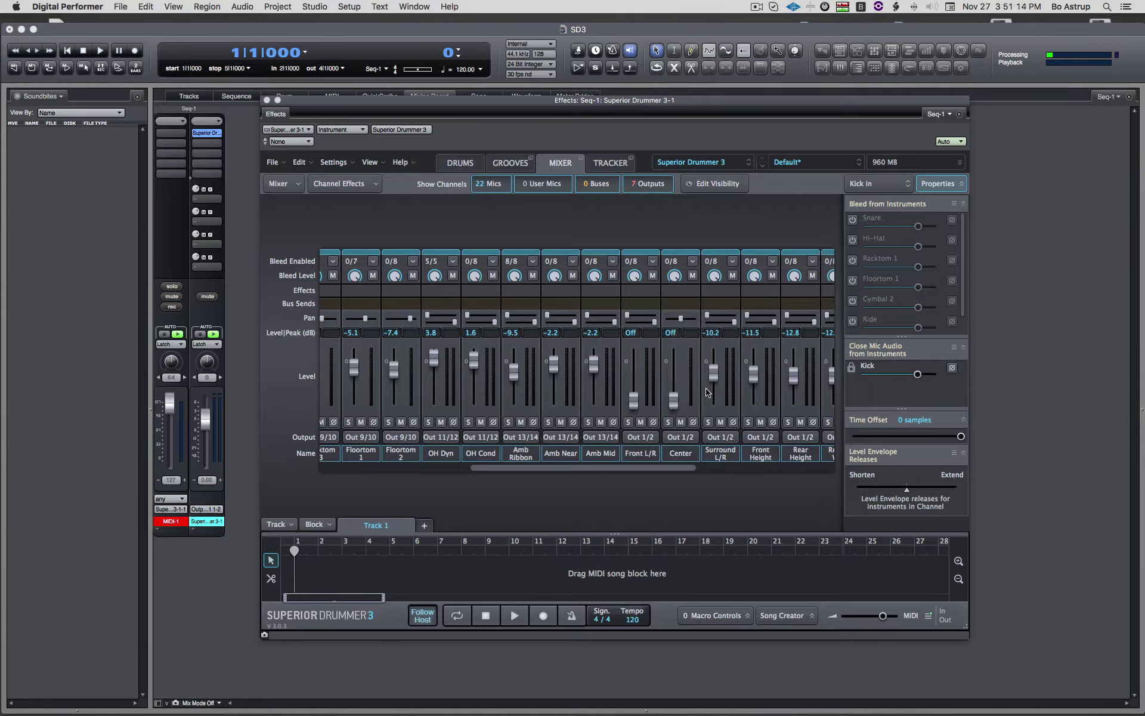
drag(710, 376, 734, 472)
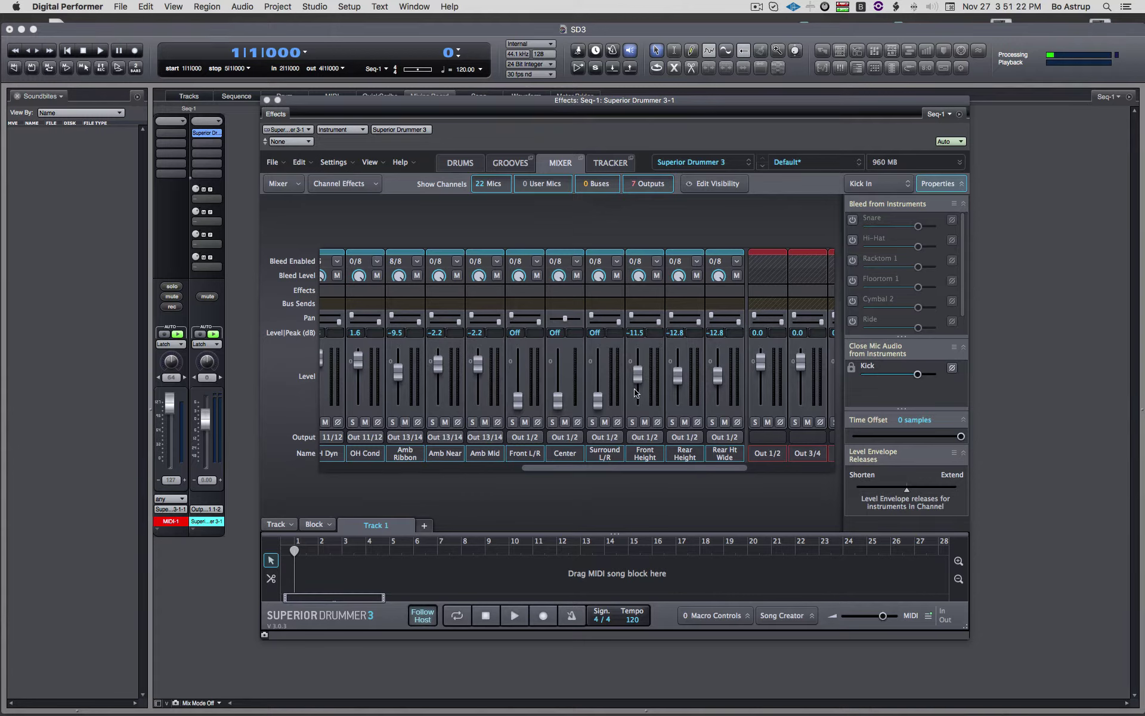
- Route the Front Height channel to Out 15/16, and the Rear Height and Rear Ht Wide channels to Out 17/18
click(645, 437)
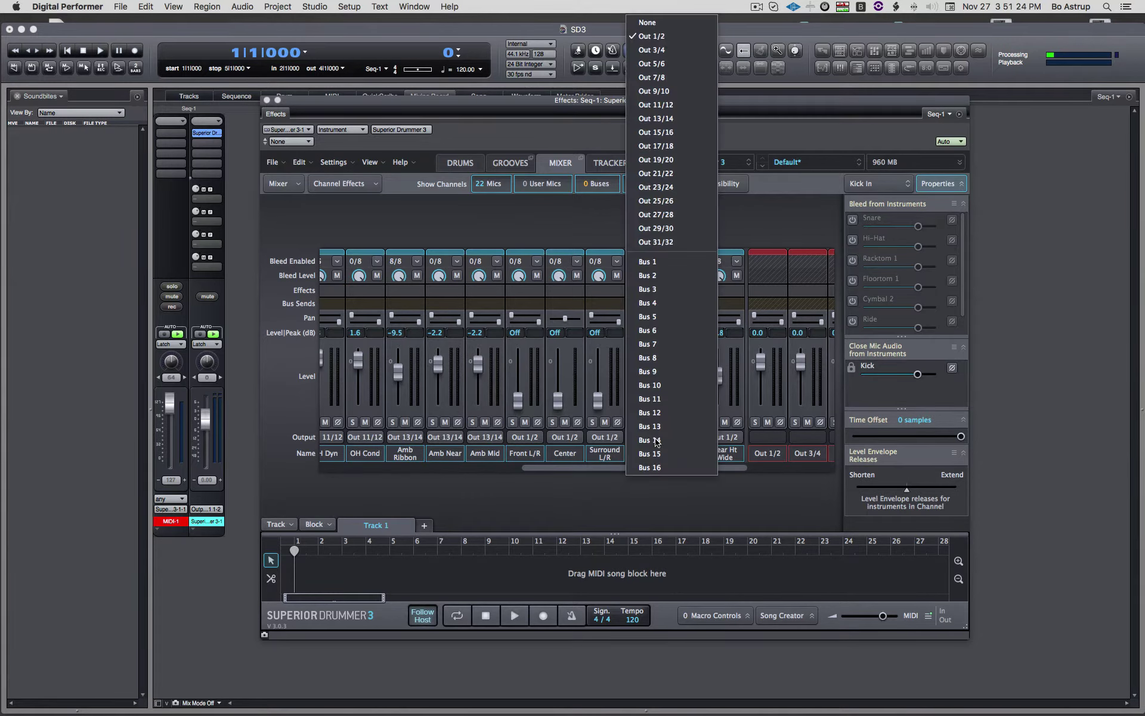
click(680, 132)
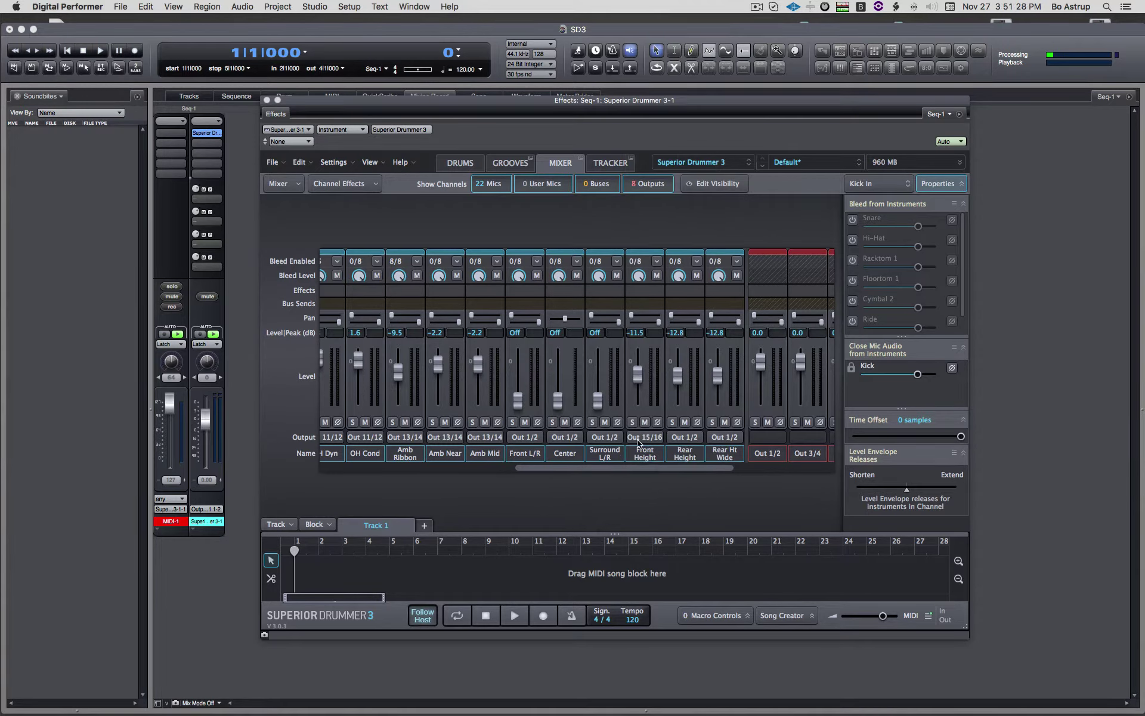
click(686, 438)
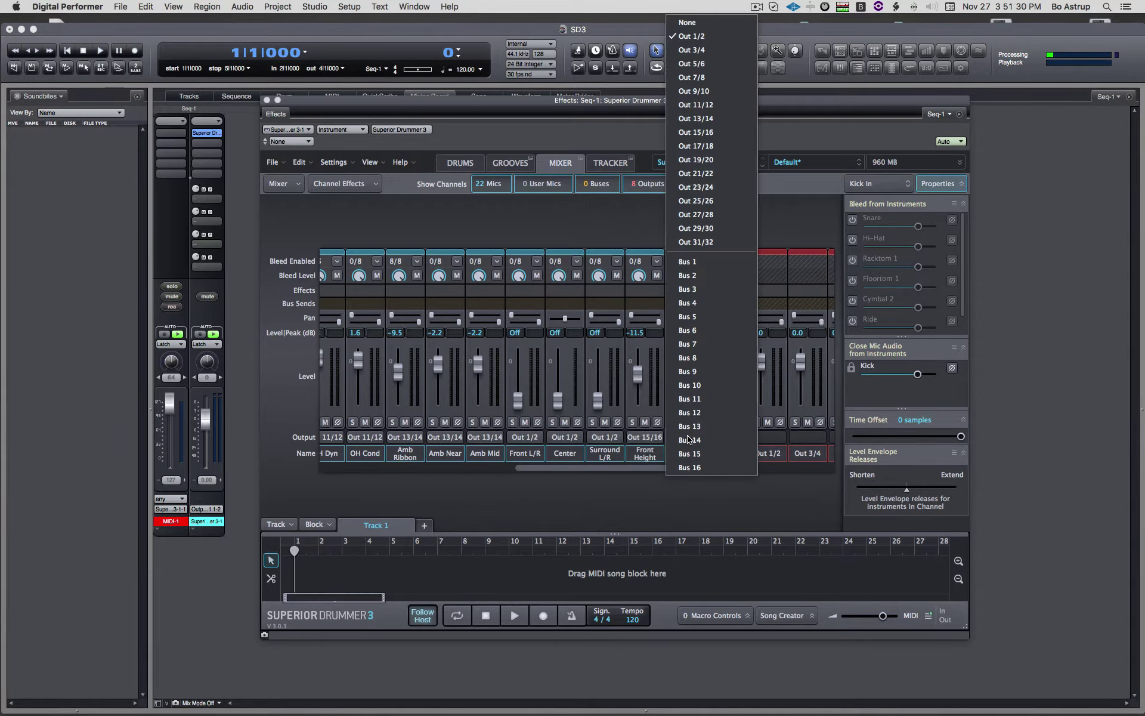
click(744, 158)
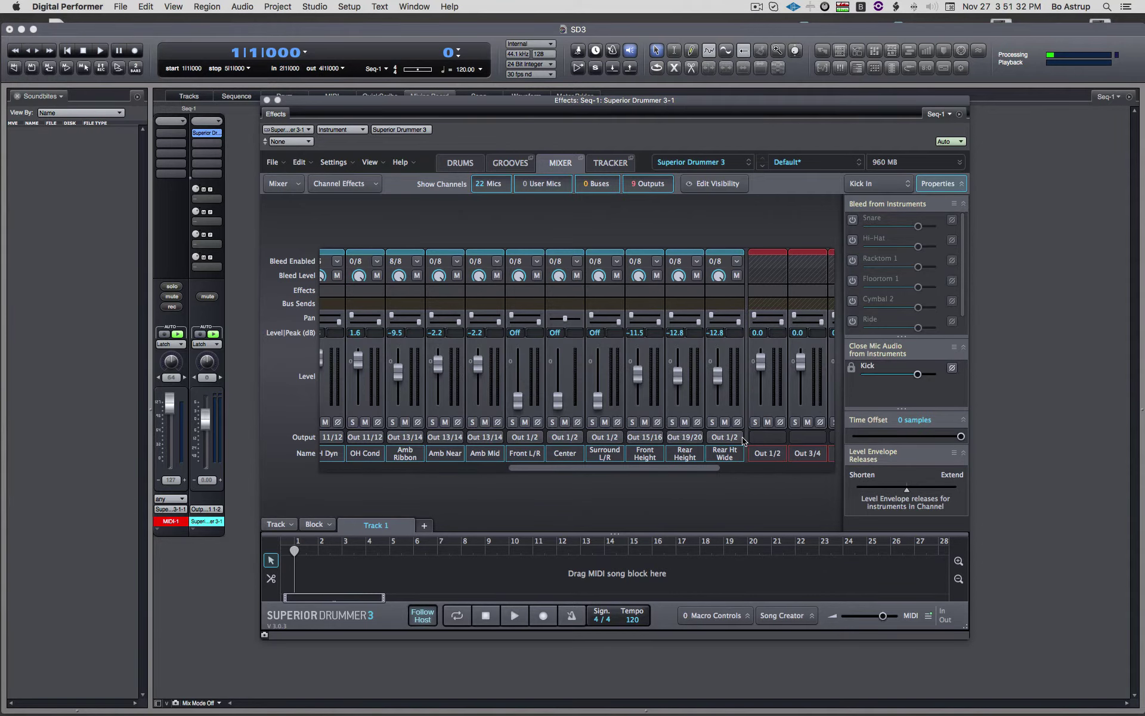
click(694, 441)
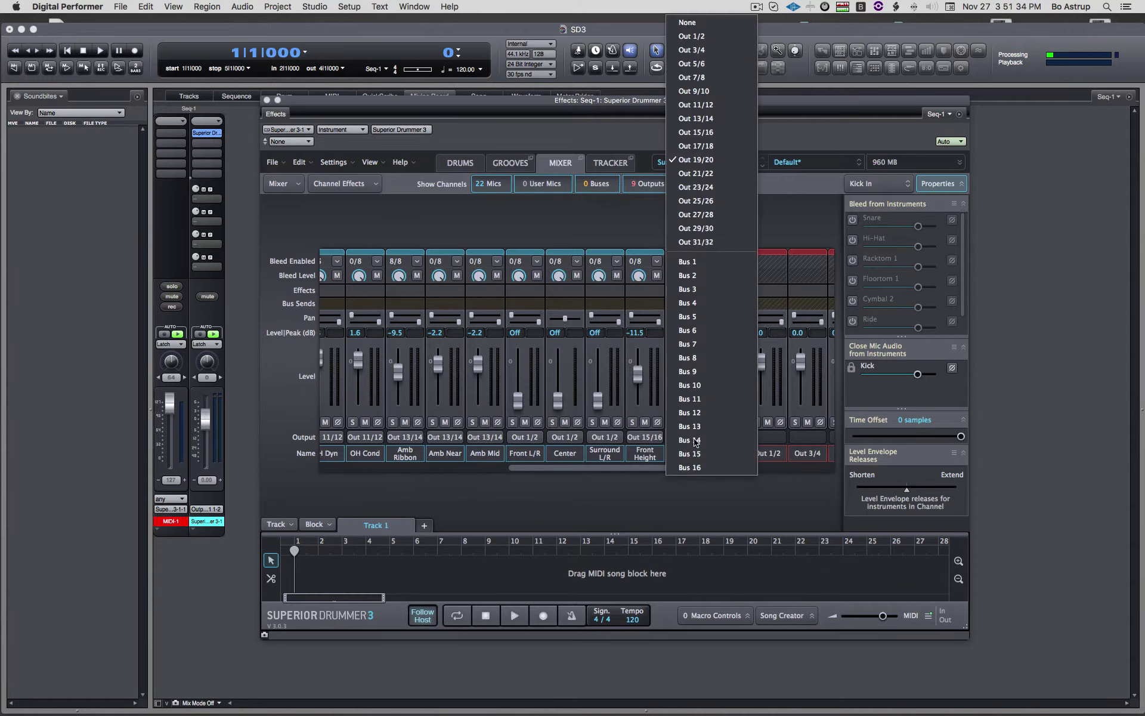
click(715, 147)
click(731, 440)
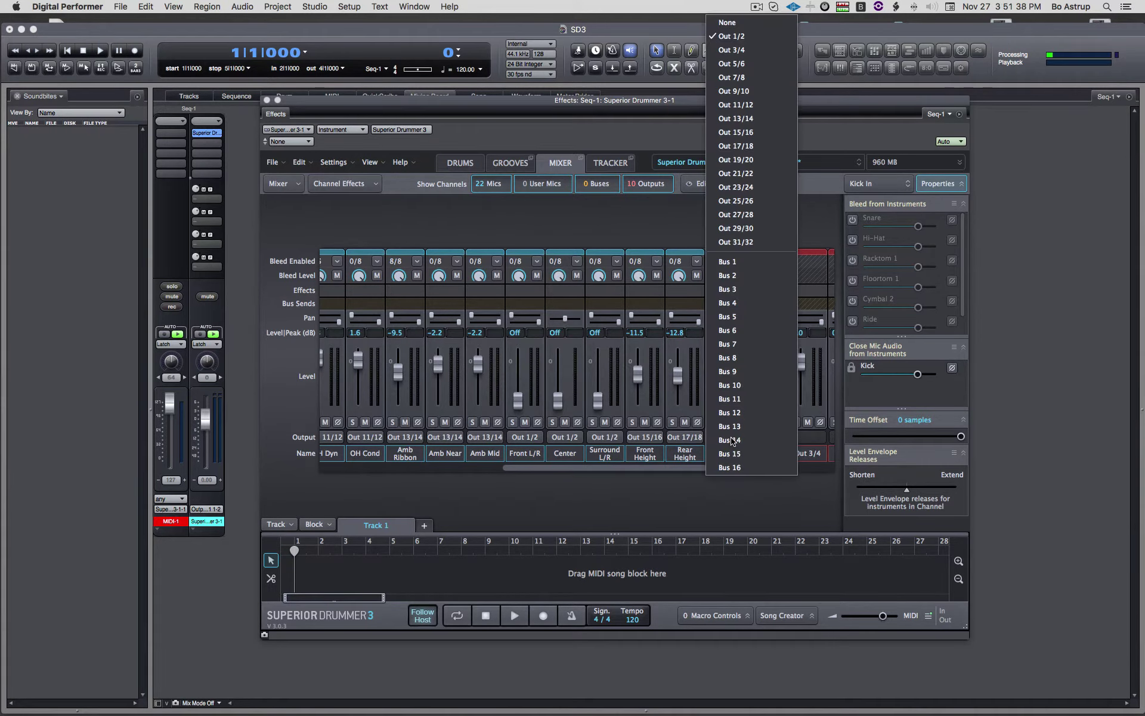
click(765, 147)
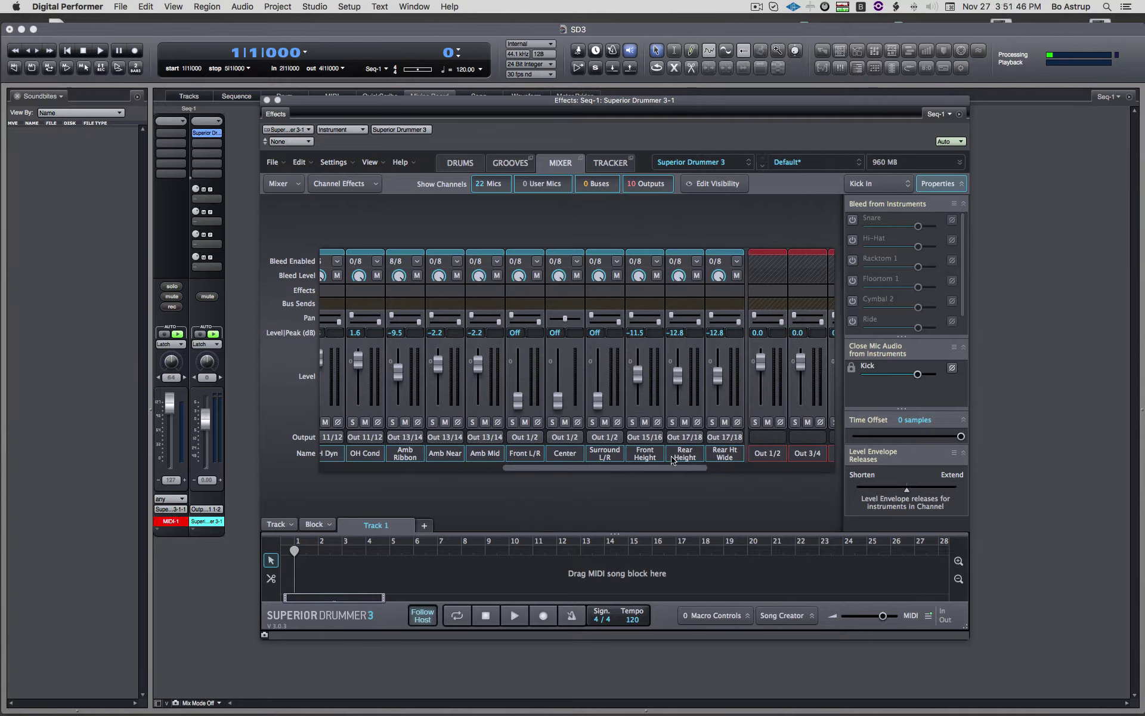
- Check the channel output assignments back to Kick In and close the Superior Drummer 3 effects window
click(728, 439)
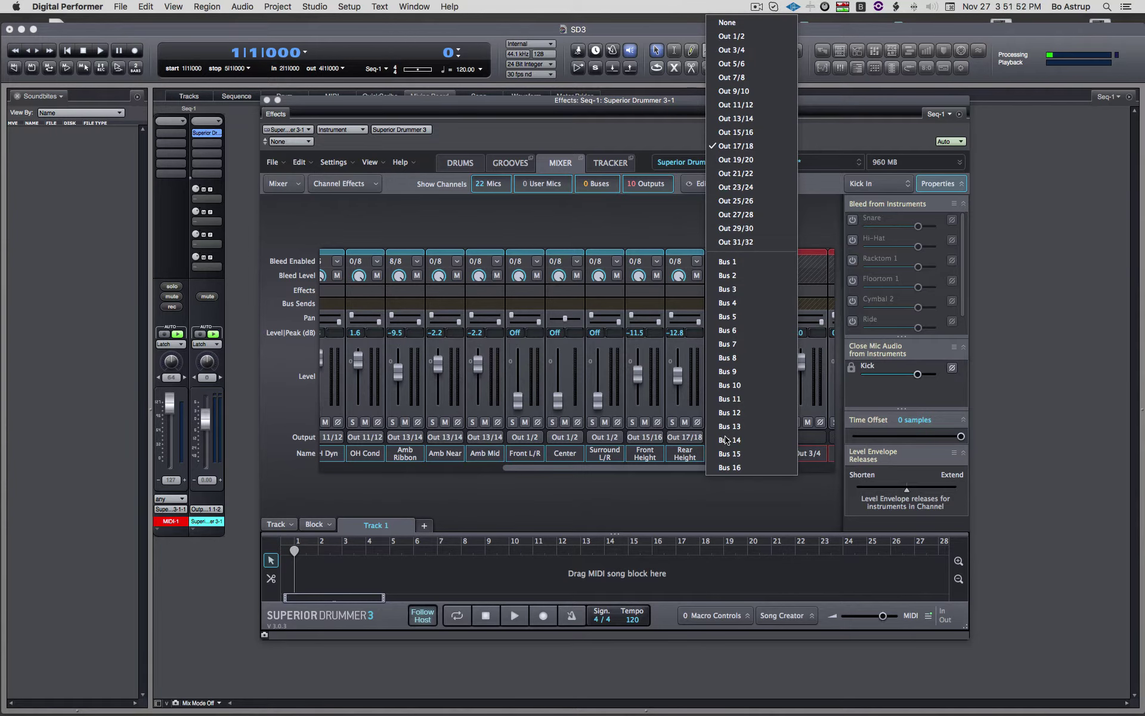
click(692, 512)
drag(594, 468, 311, 487)
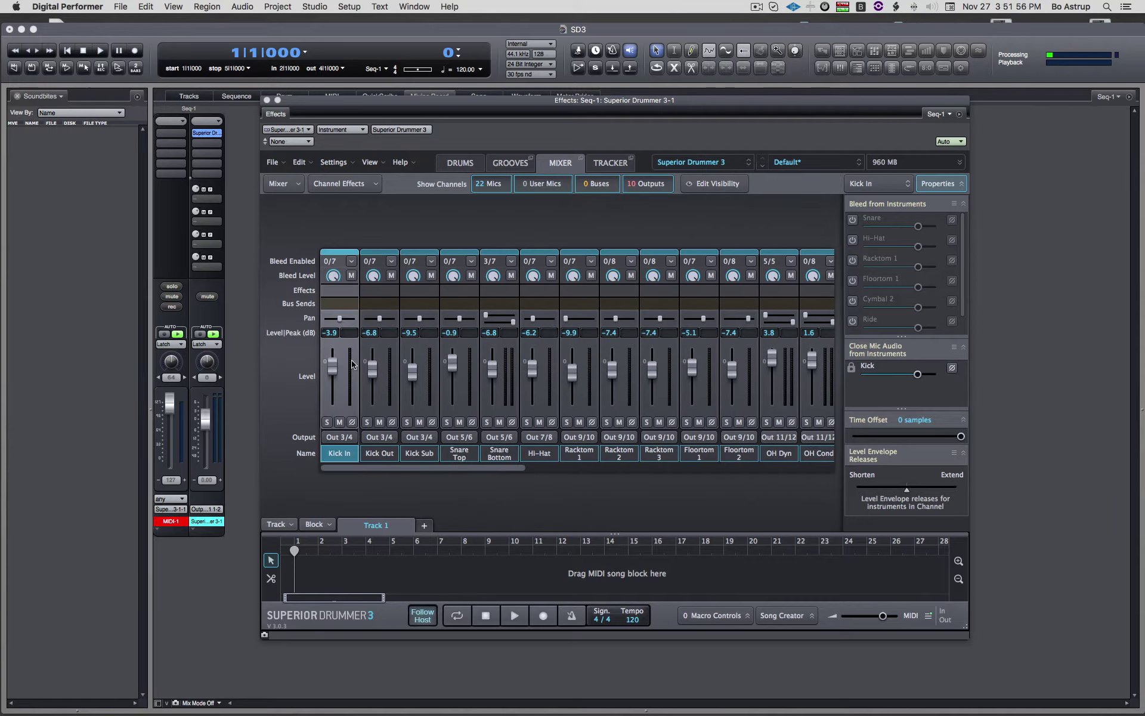
key(super+w)
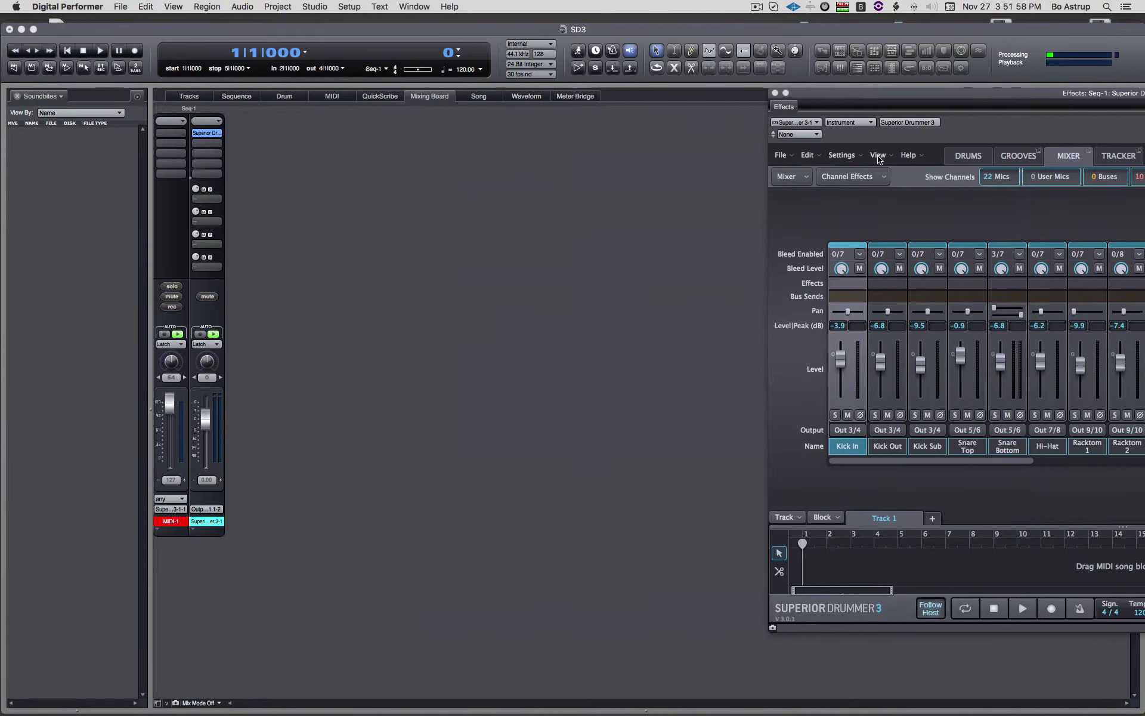
- Add 8 aux tracks to the project
click(278, 7)
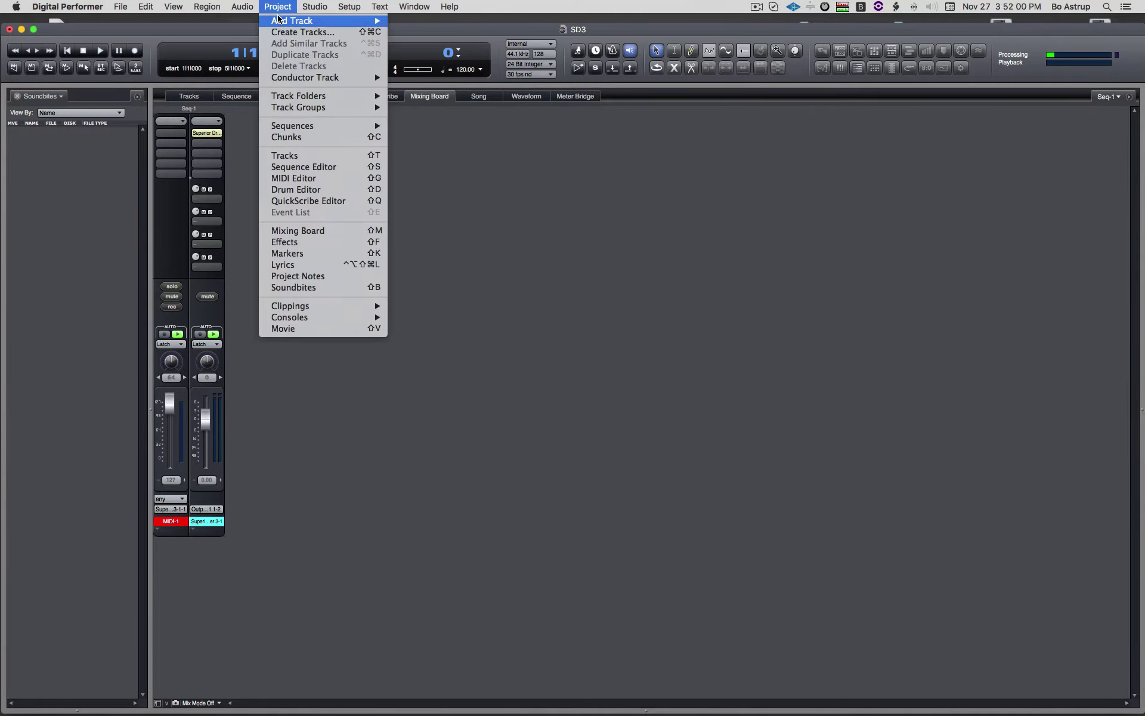
mouse_move(278, 21)
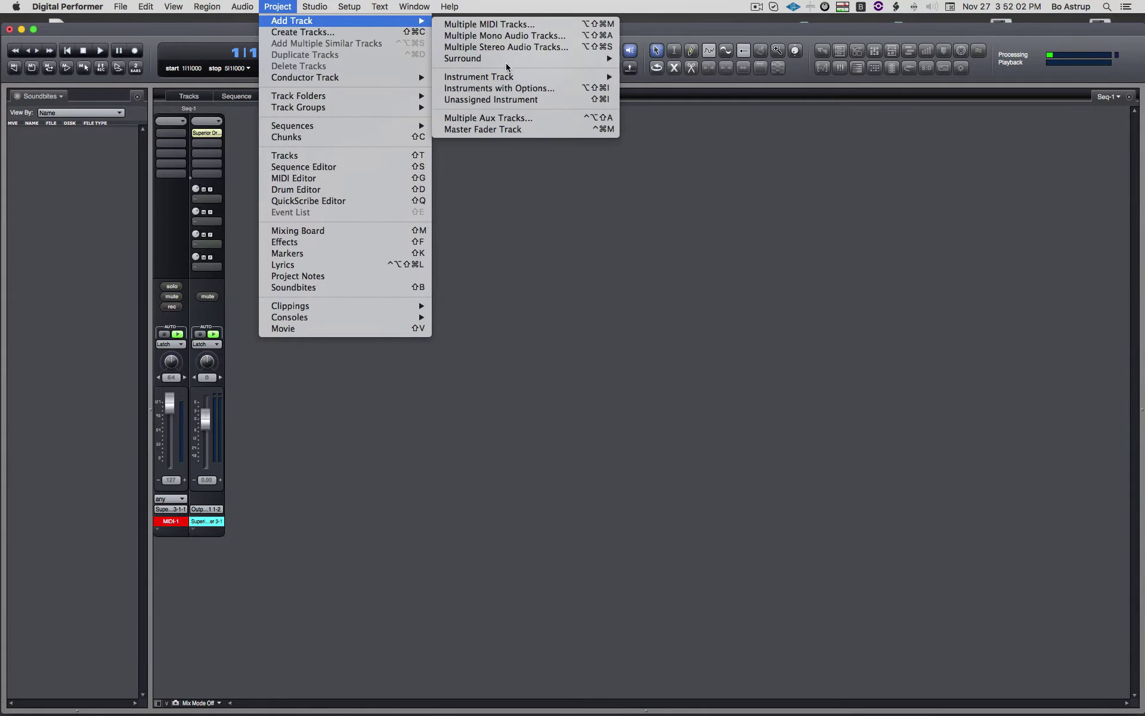
click(513, 118)
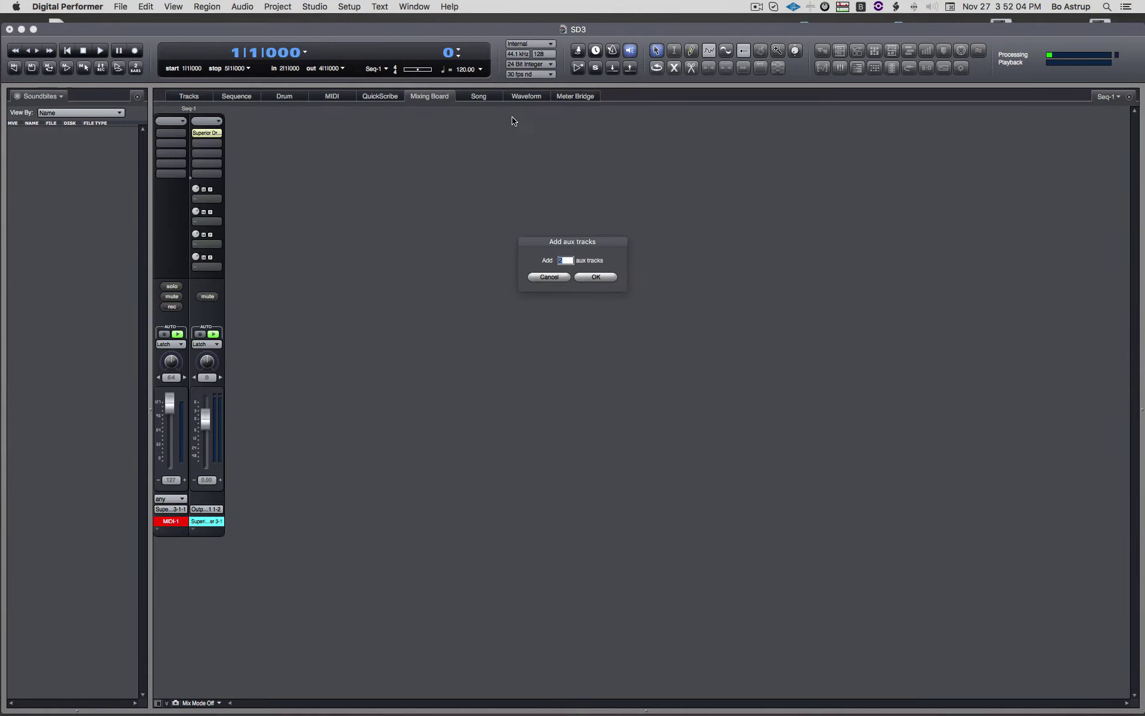
text(8)
key(Return)
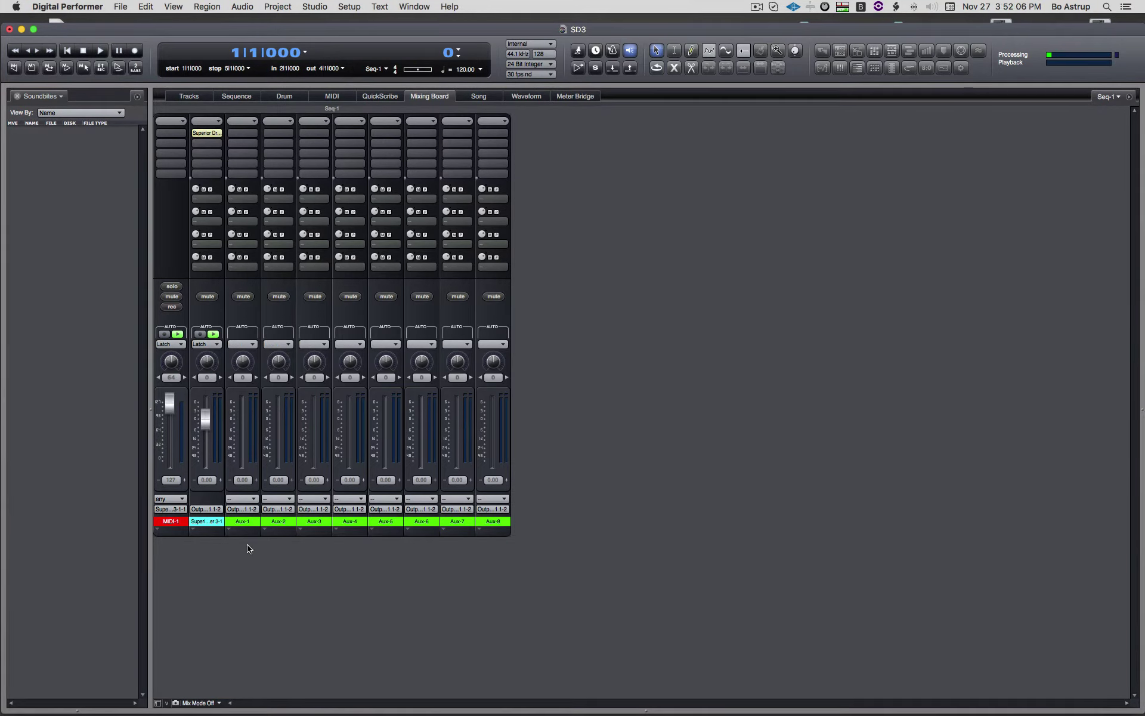
- Set the inputs of Aux-1 and Aux-2 to new stereo bundles from Superior Drummer outputs 3-4 and 5-6
click(242, 498)
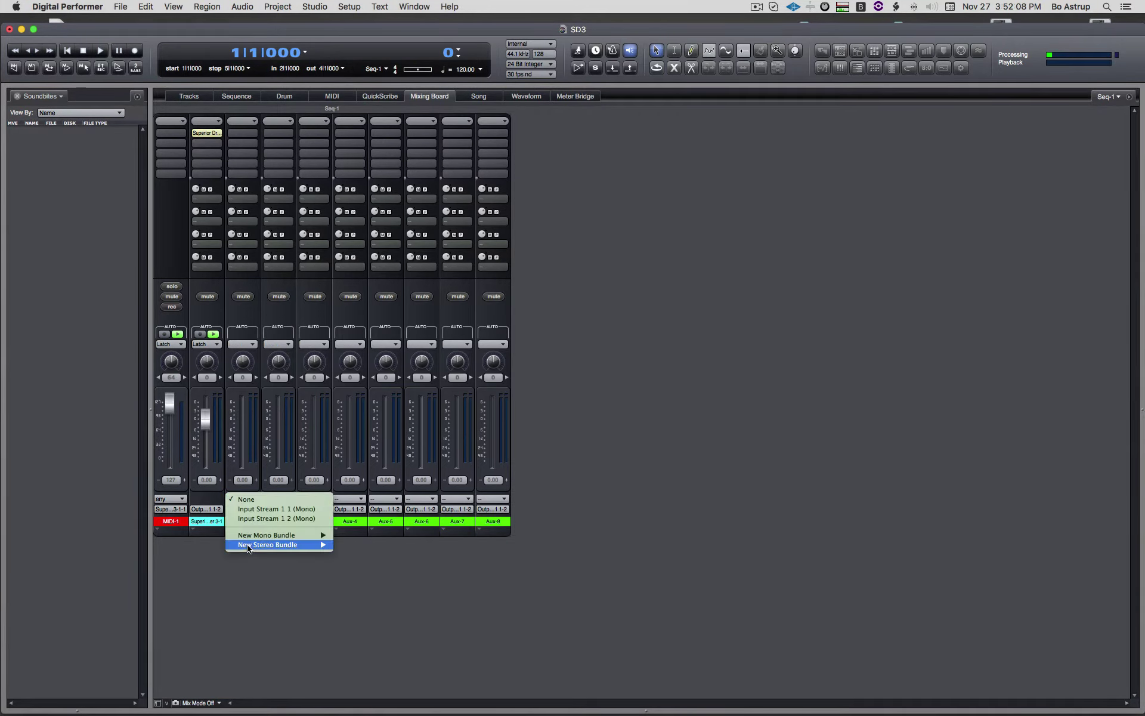
mouse_move(248, 546)
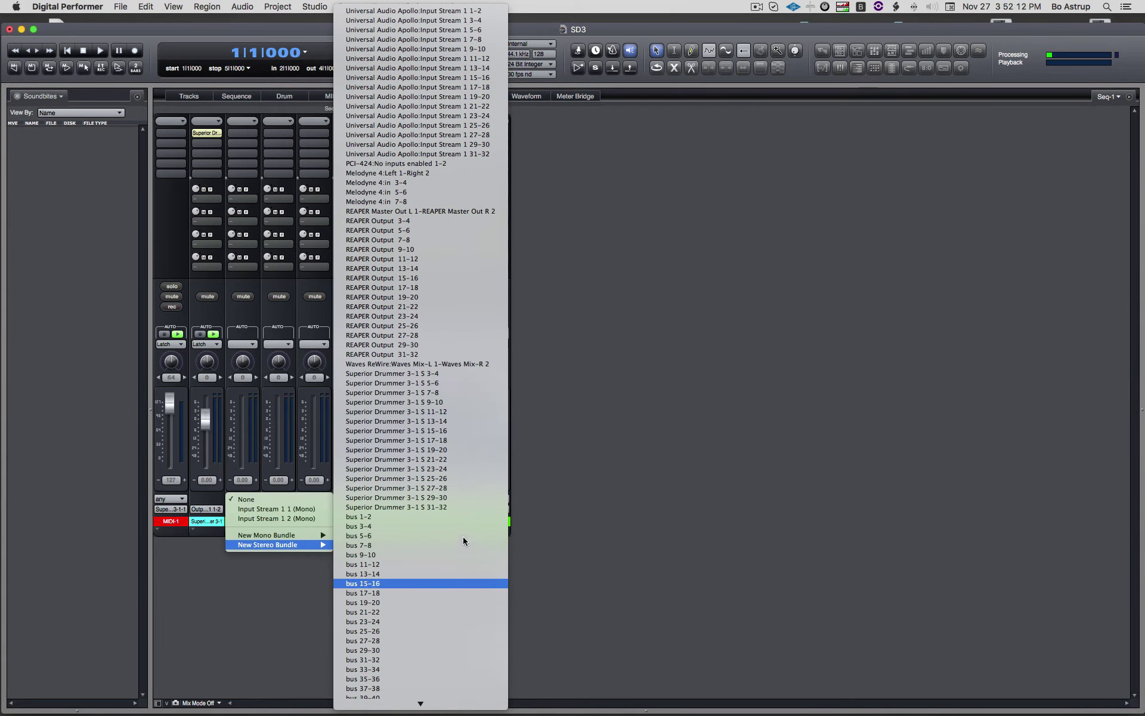
click(453, 373)
click(276, 500)
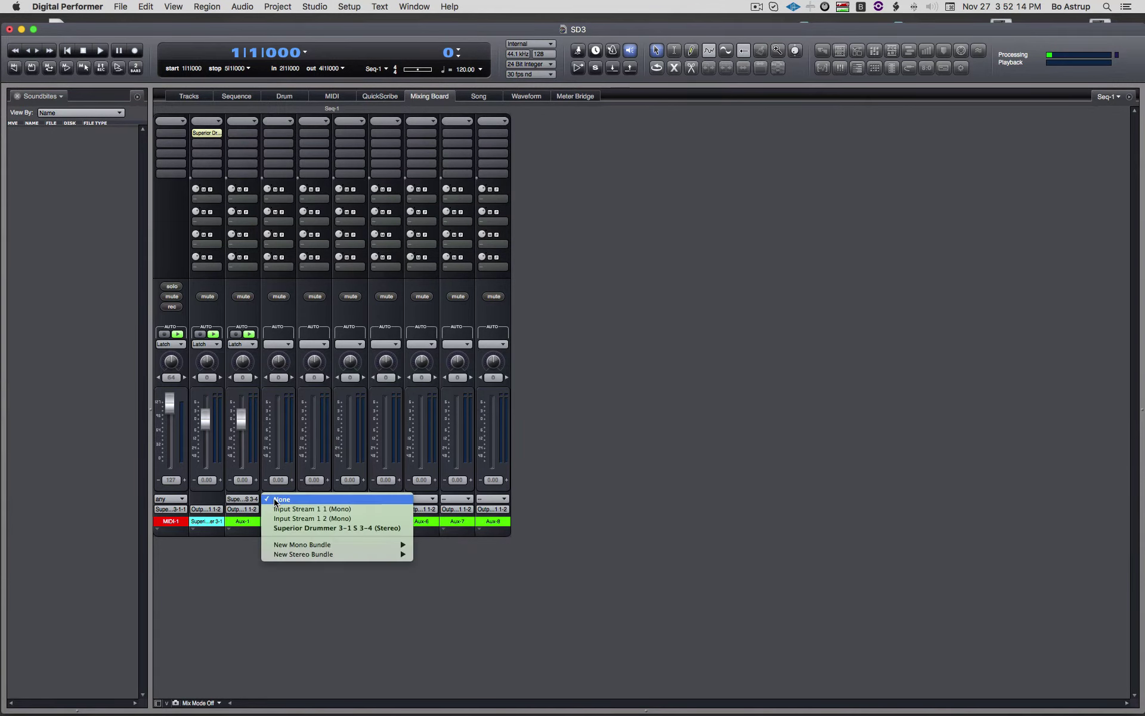
mouse_move(303, 554)
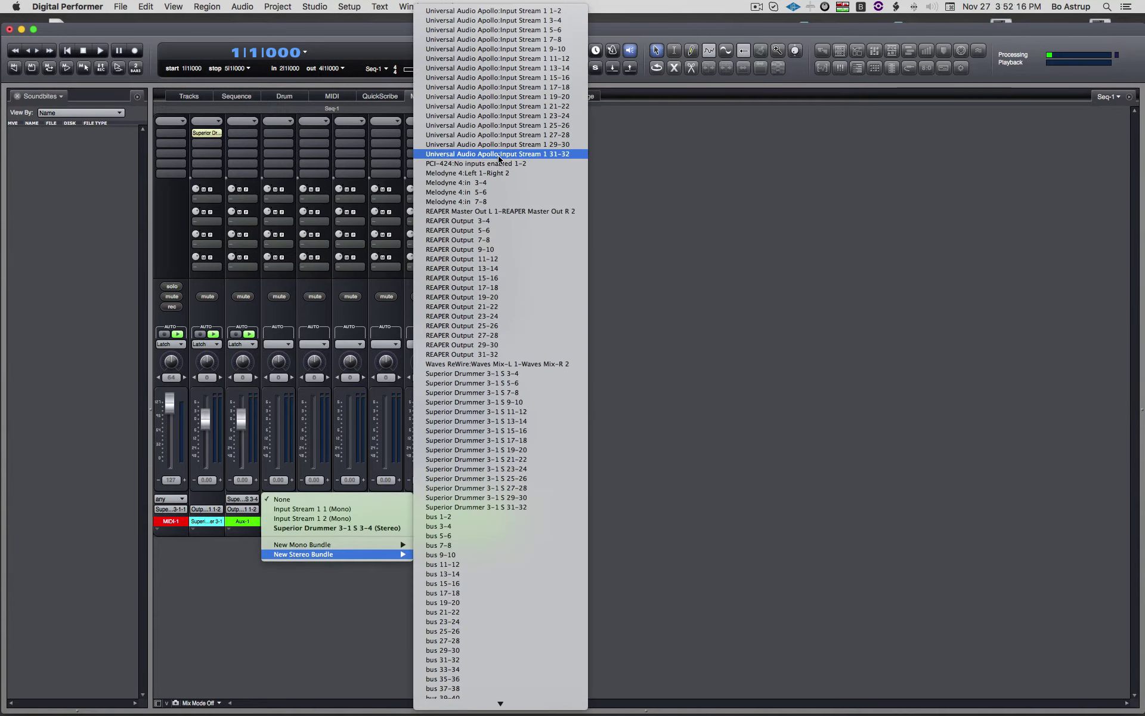
click(512, 385)
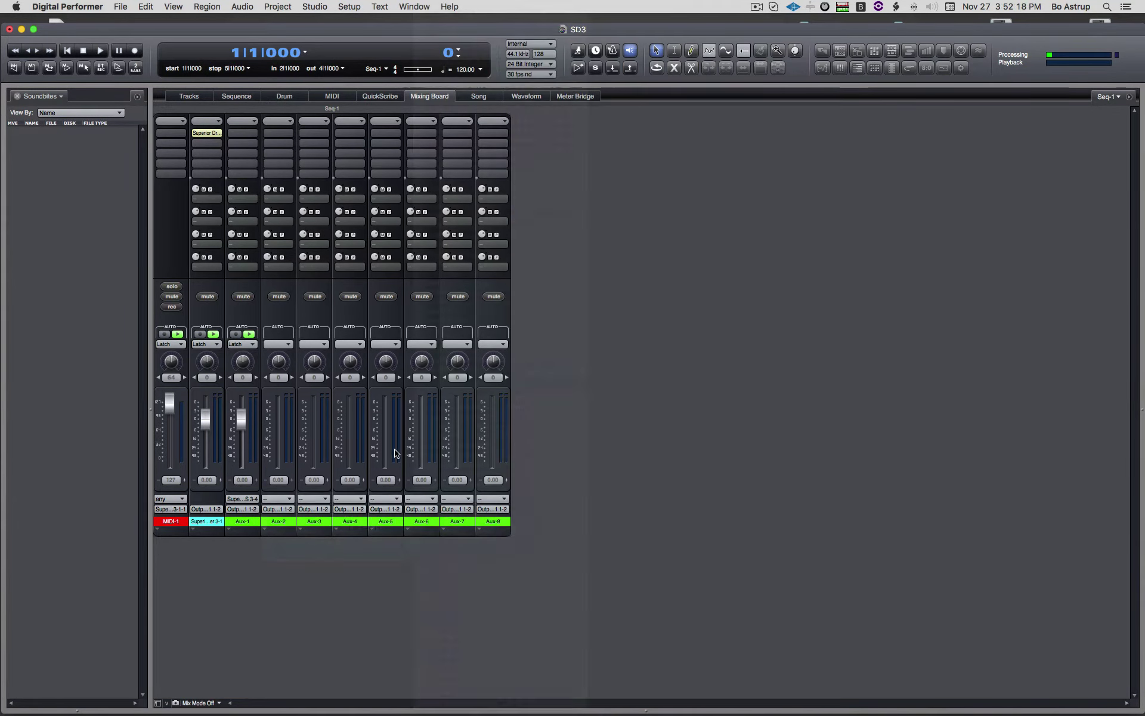
- Set the inputs of Aux-3 and Aux-4 to new stereo bundles from Superior Drummer outputs 7-8 and 9-10
click(316, 499)
mouse_move(340, 564)
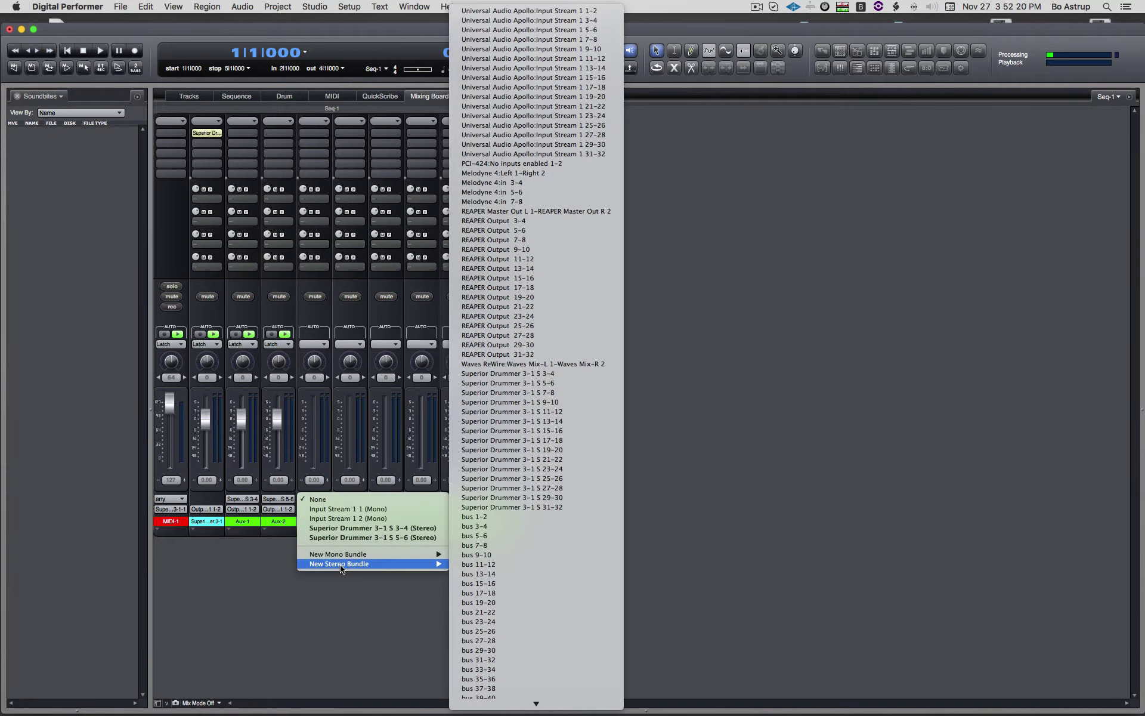
click(536, 393)
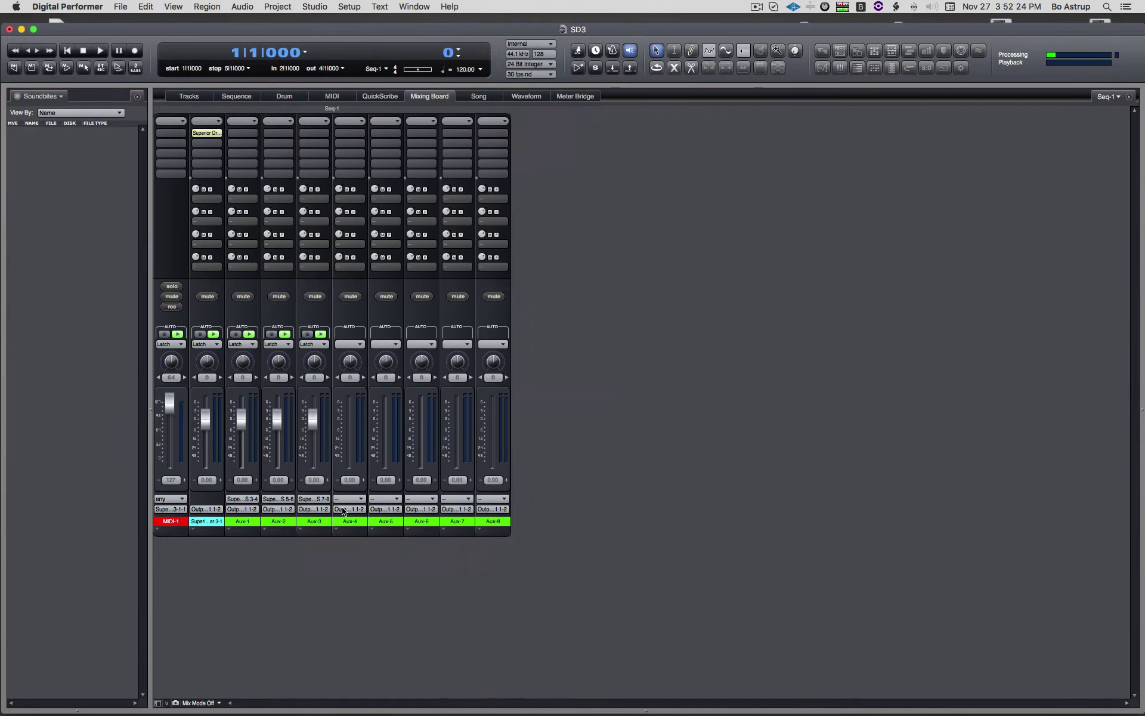
click(352, 499)
mouse_move(382, 572)
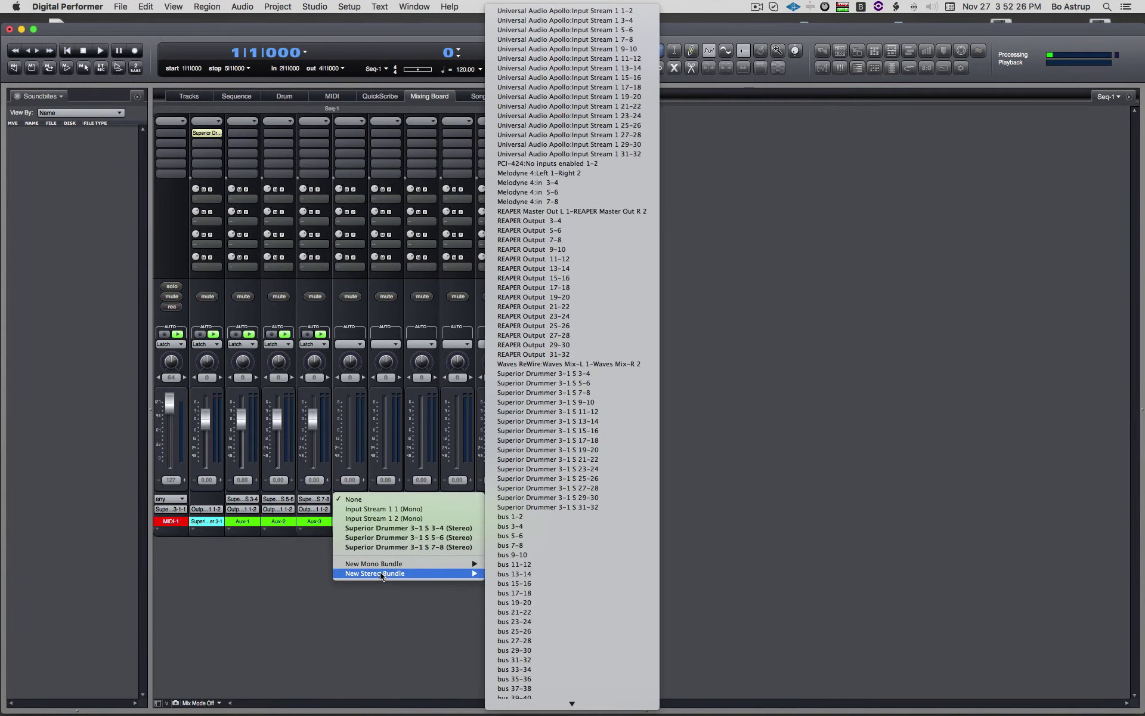
click(618, 401)
- Set the inputs of Aux-5 and Aux-6 to new stereo bundles from Superior Drummer outputs 11-12 and 13-14
click(387, 499)
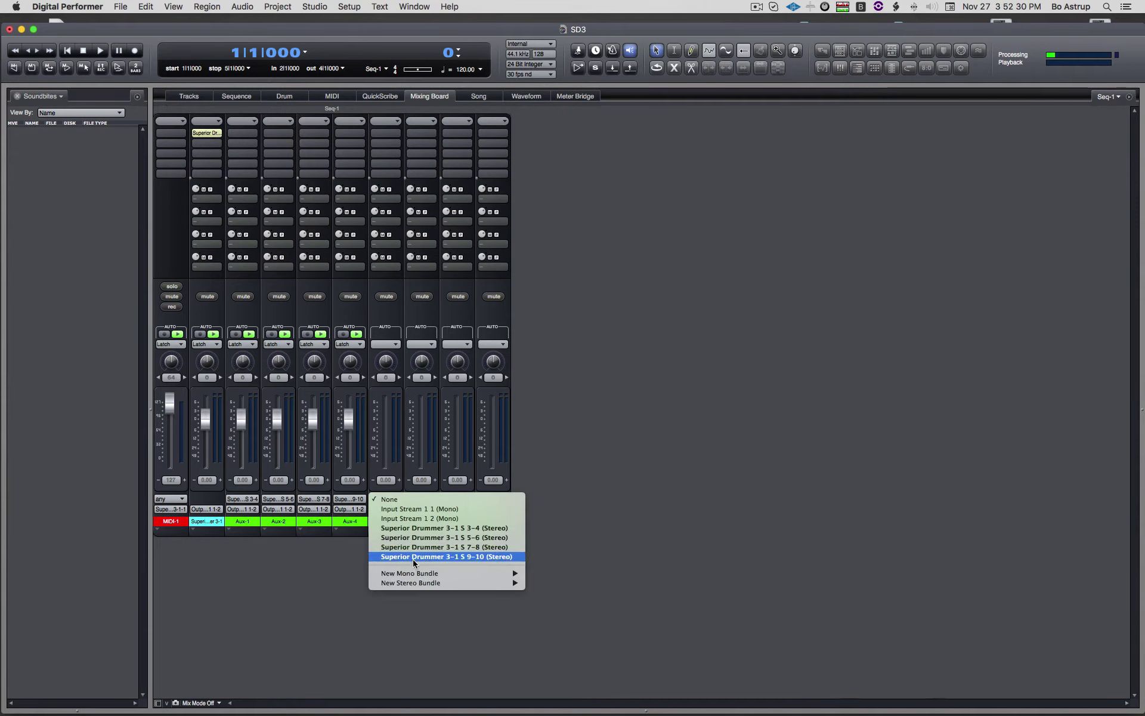
mouse_move(419, 583)
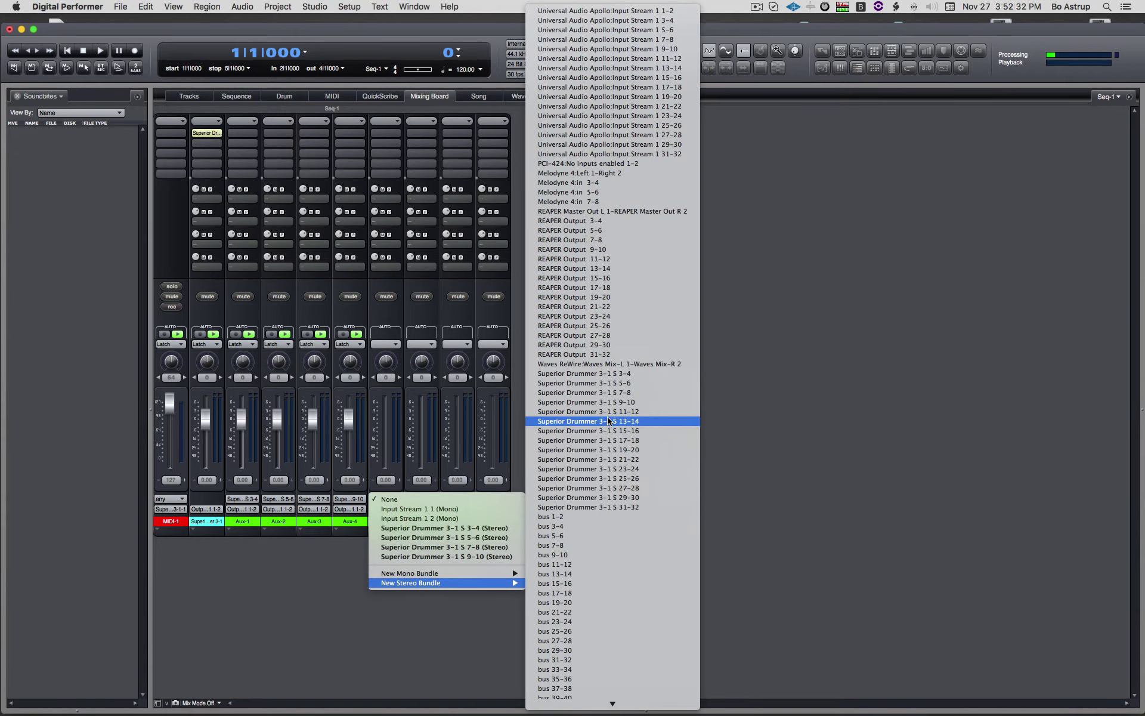
click(608, 412)
click(415, 495)
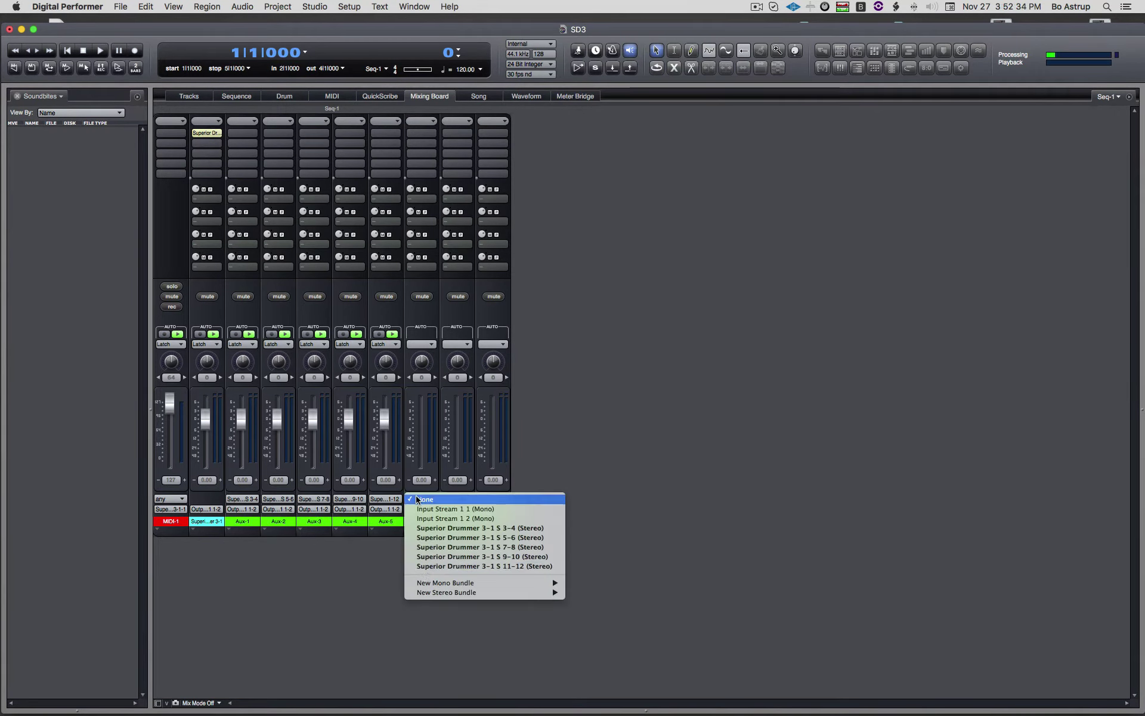
mouse_move(427, 593)
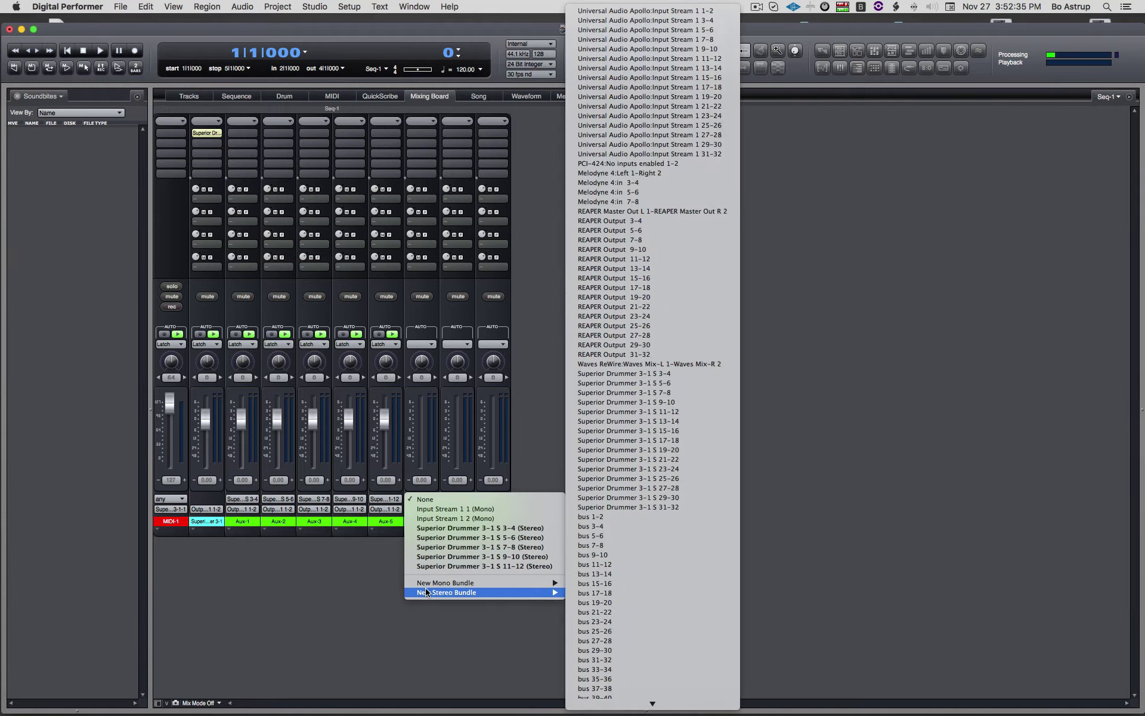
click(636, 421)
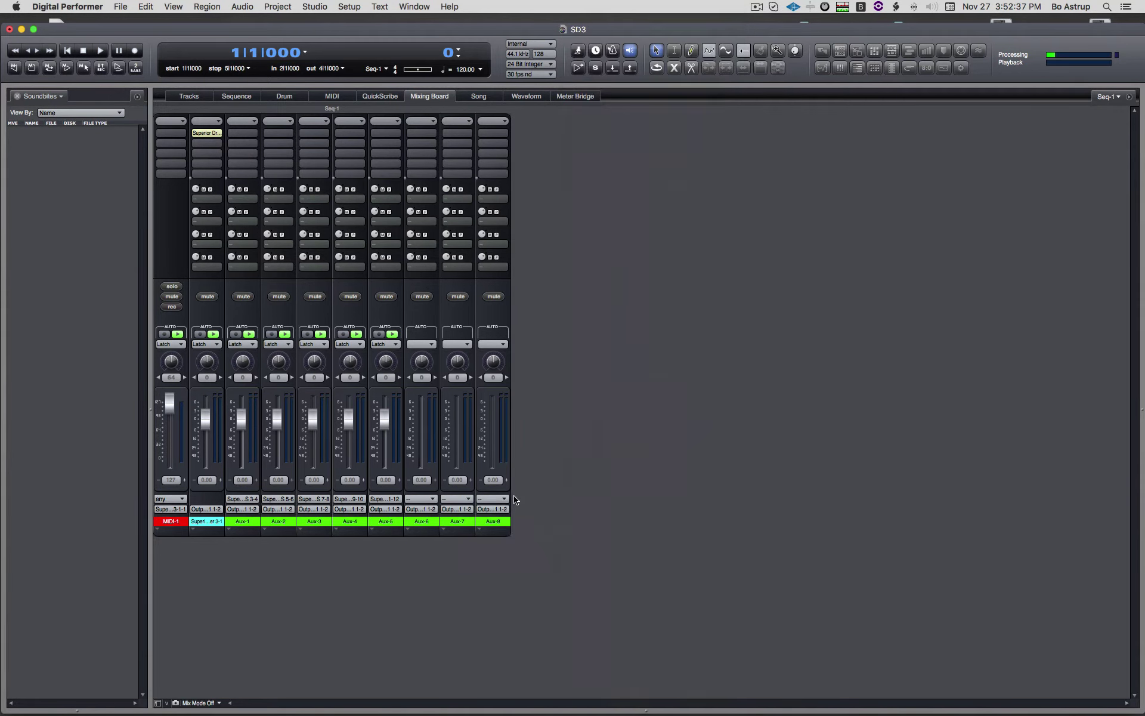
- Set the inputs of Aux-7 and Aux-8 to new stereo bundles from Superior Drummer outputs 15-16 and 17-18
click(457, 498)
mouse_move(513, 602)
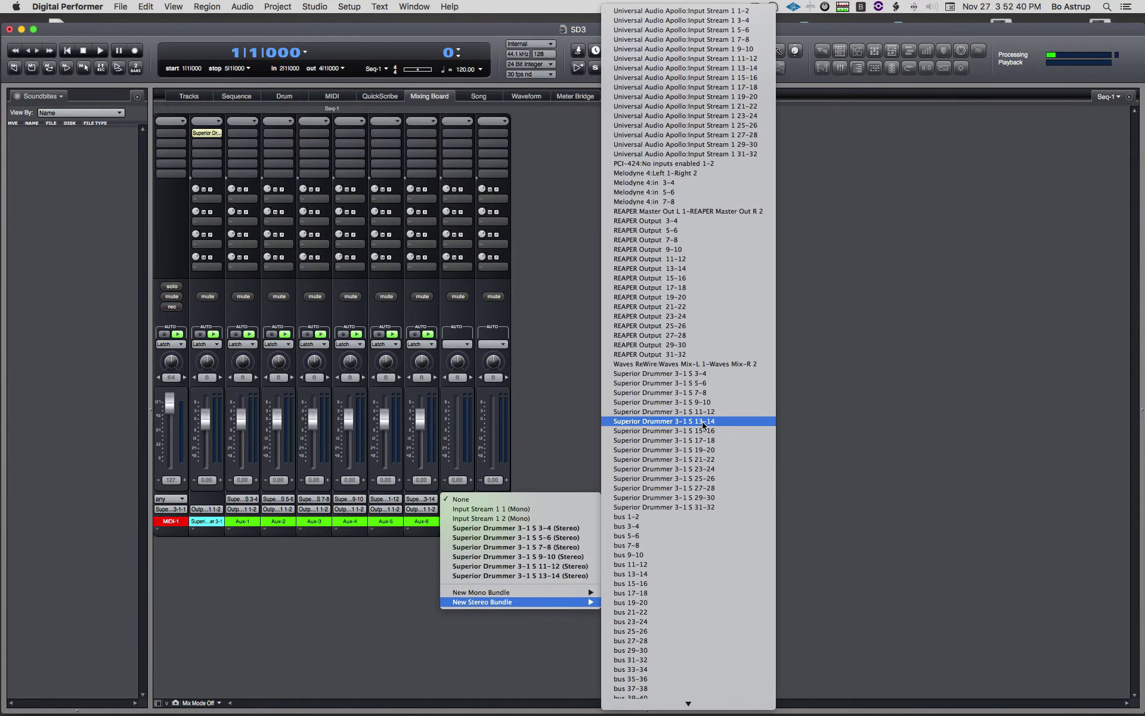
click(721, 426)
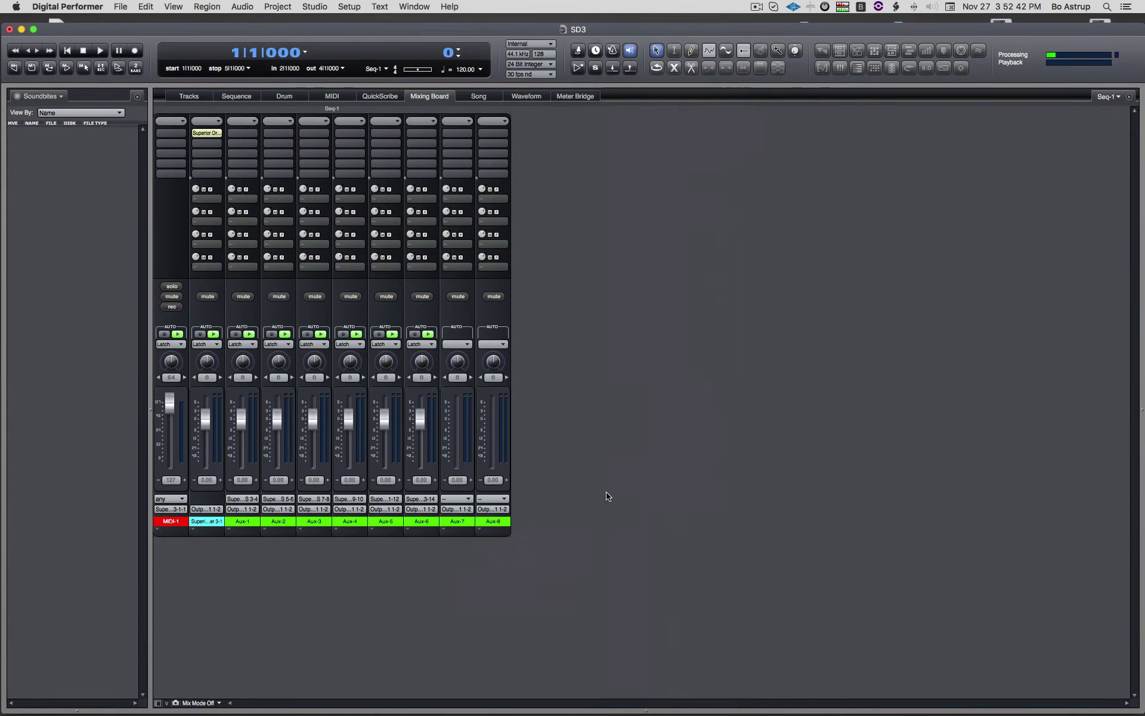
click(498, 499)
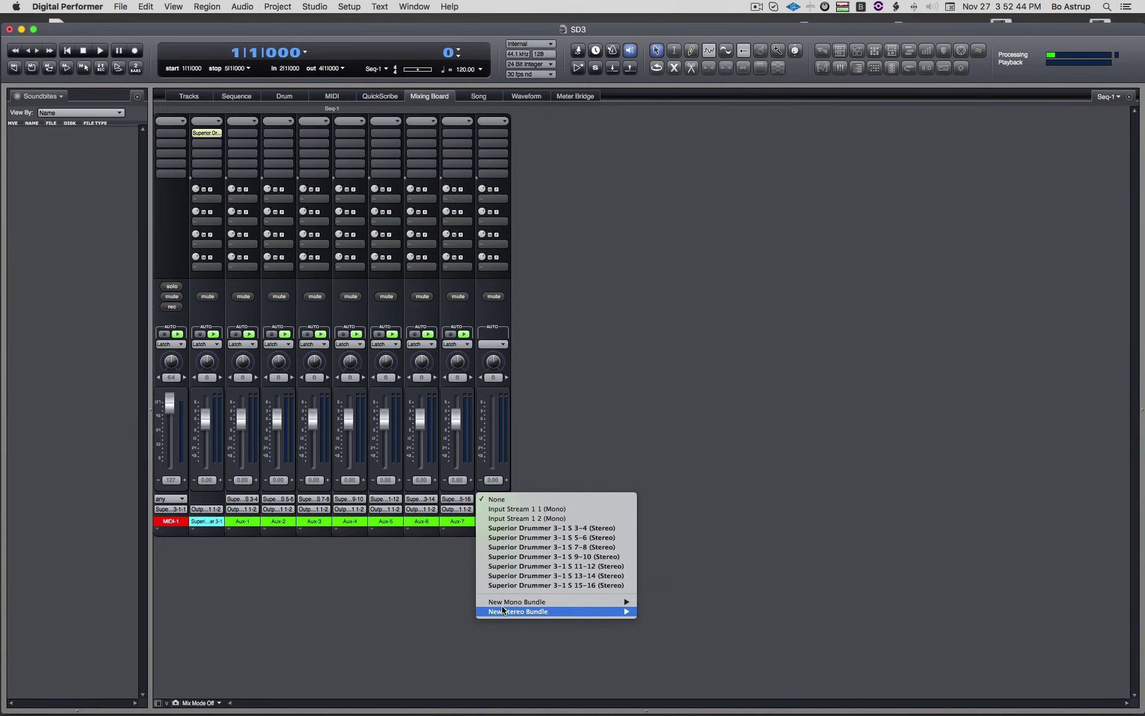
mouse_move(513, 612)
click(729, 440)
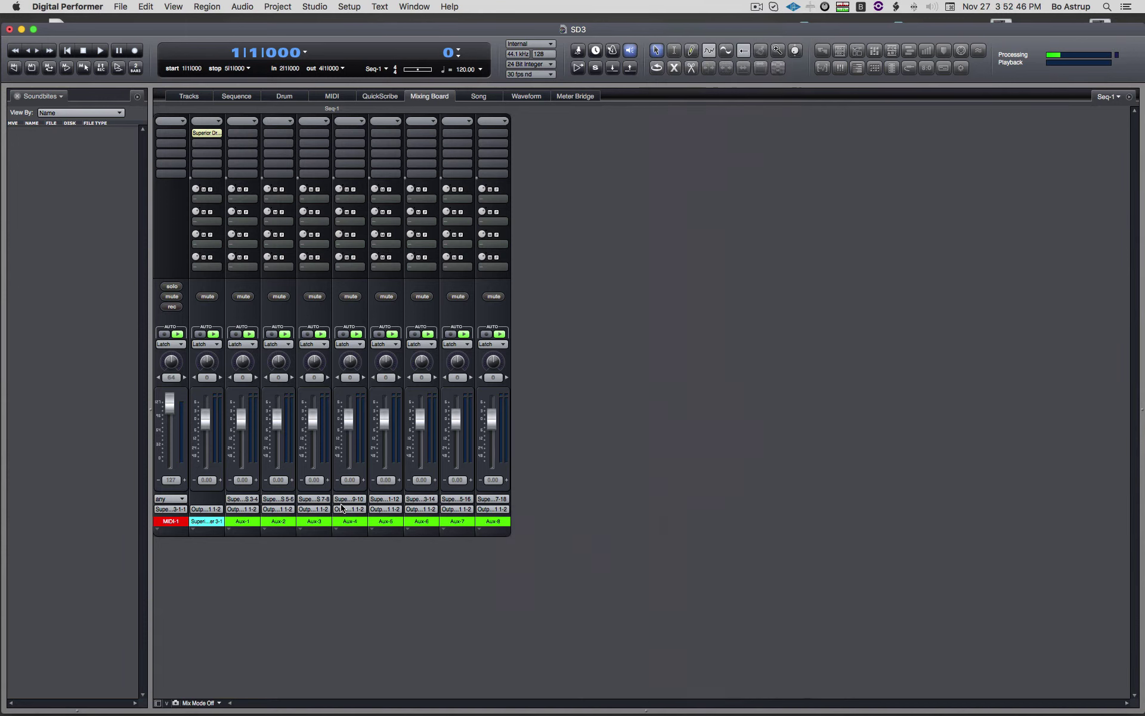
- Rename the first four aux tracks as Kick, SN, HAT and Toms
double_click(243, 522)
text(Kick)
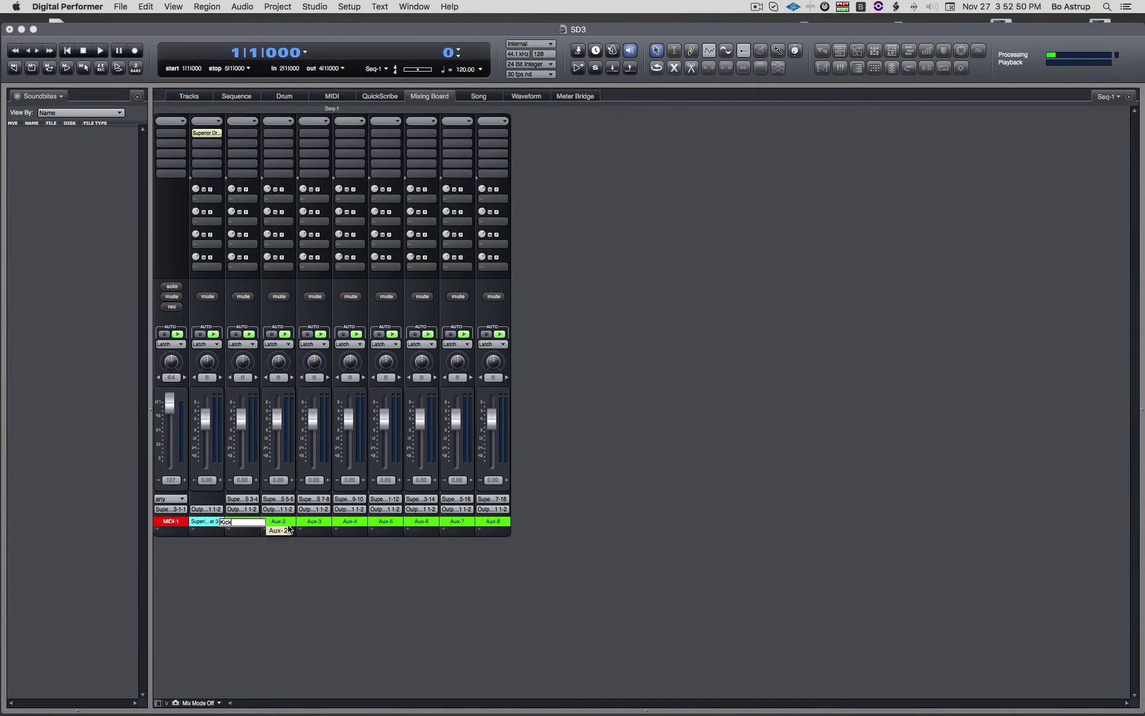
key(Tab)
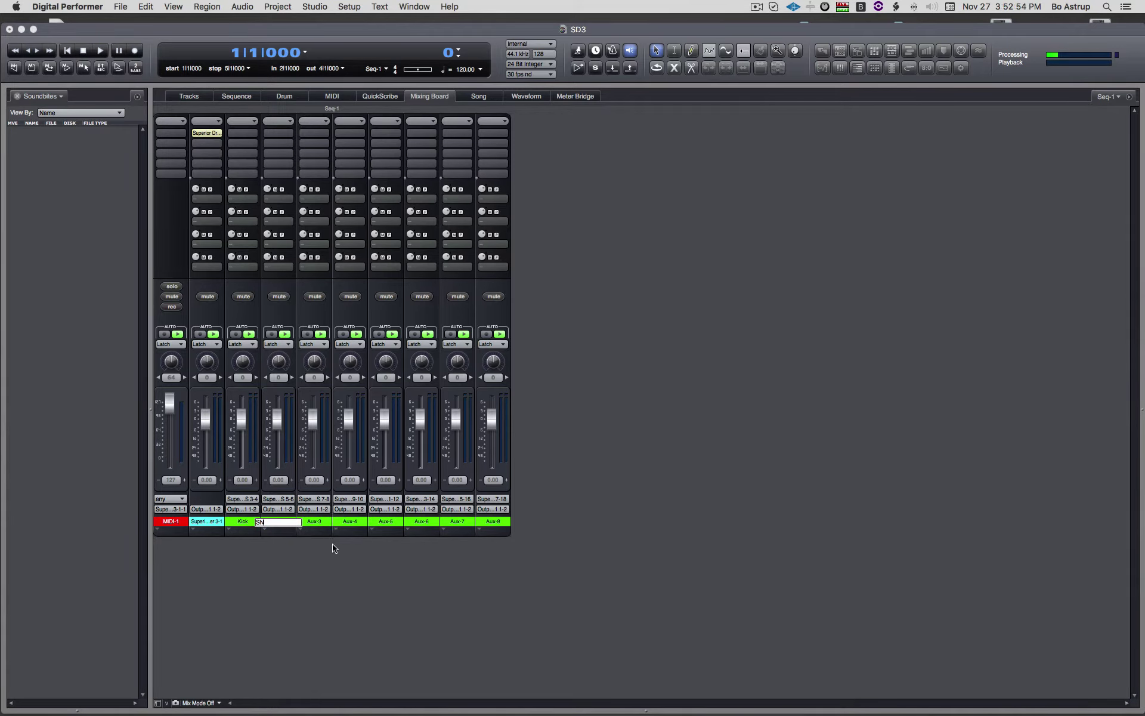
text(SN)
key(Return)
double_click(319, 522)
key(Return)
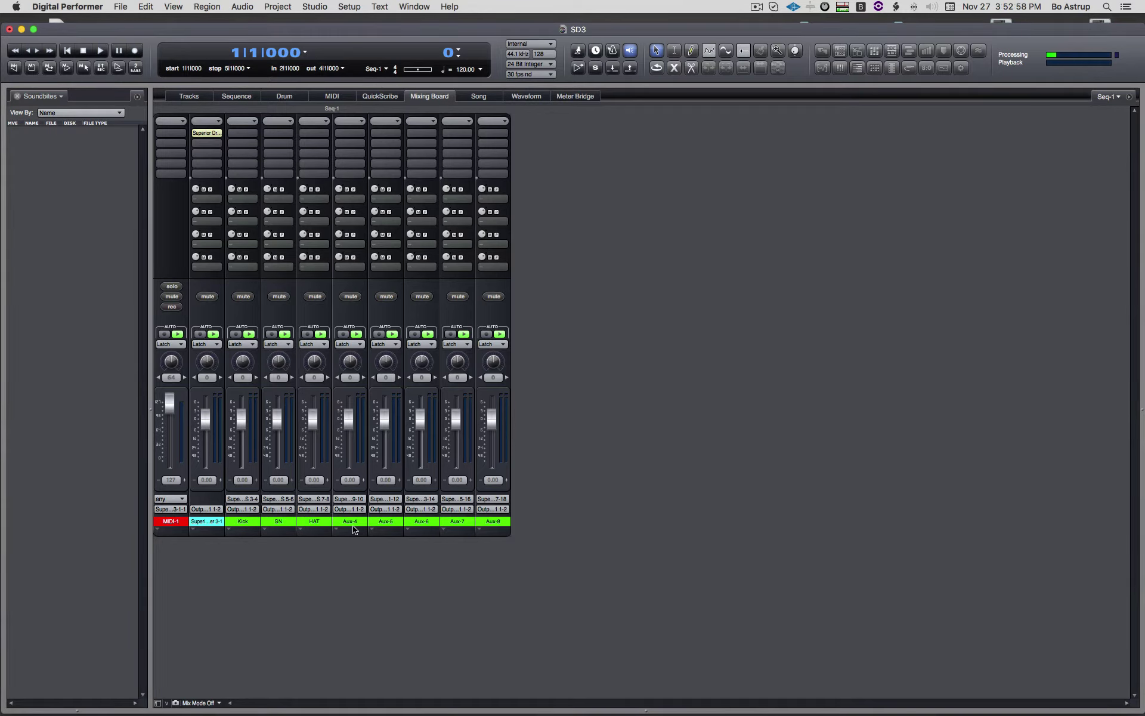
double_click(354, 522)
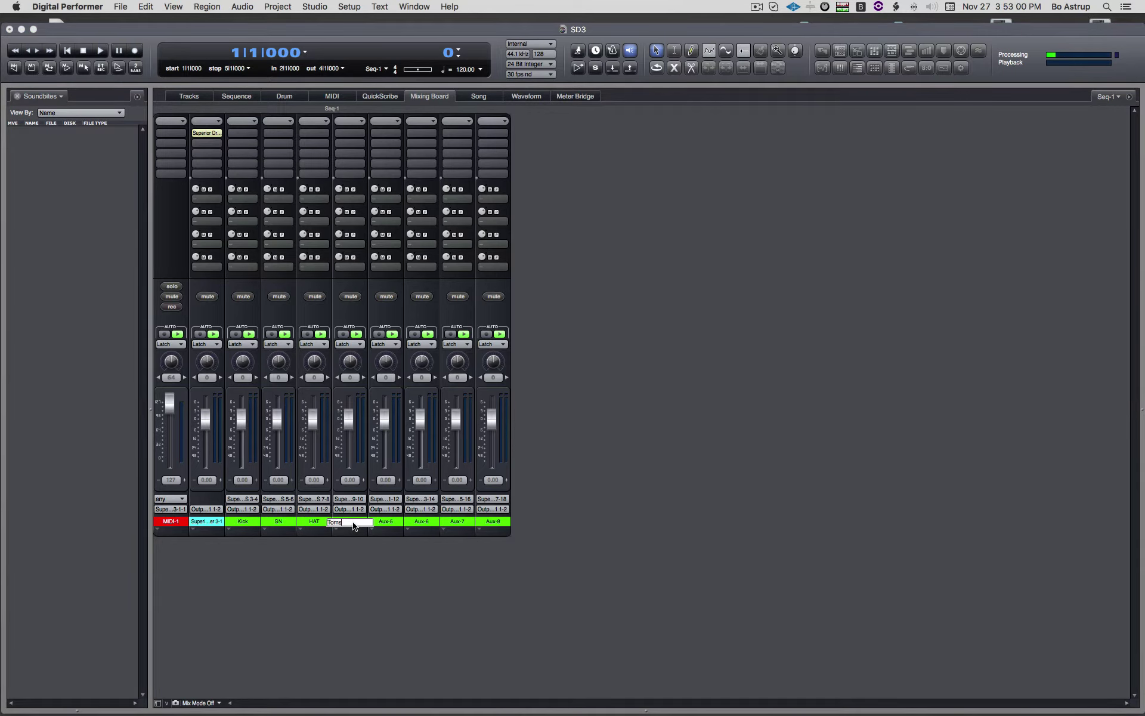
text(Toms)
key(Return)
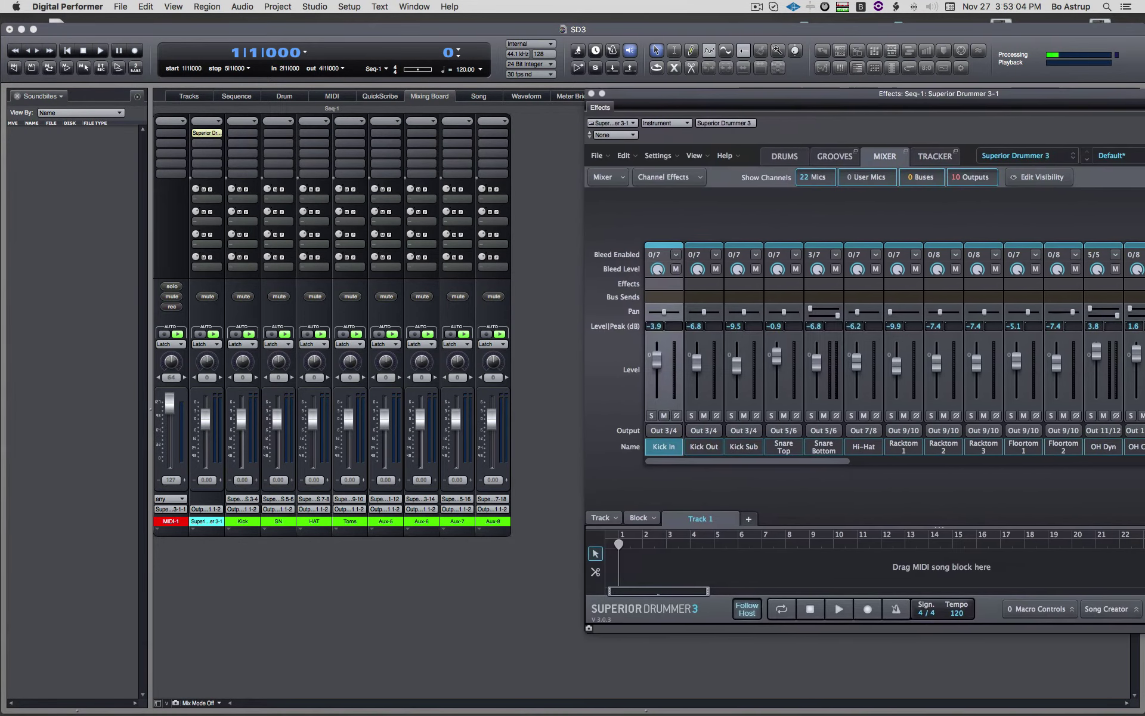
- Check which drum channels use Out 11/12 in the Superior Drummer mixer and rename Aux-5 as OH
drag(780, 463, 875, 468)
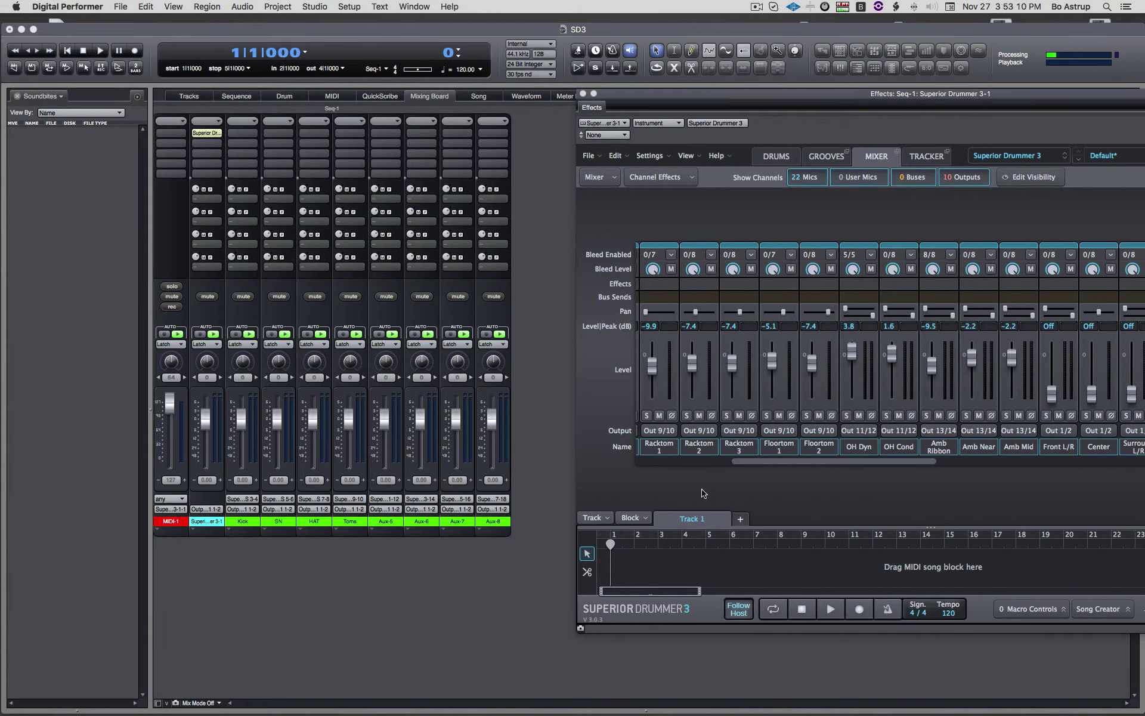
key(super+w)
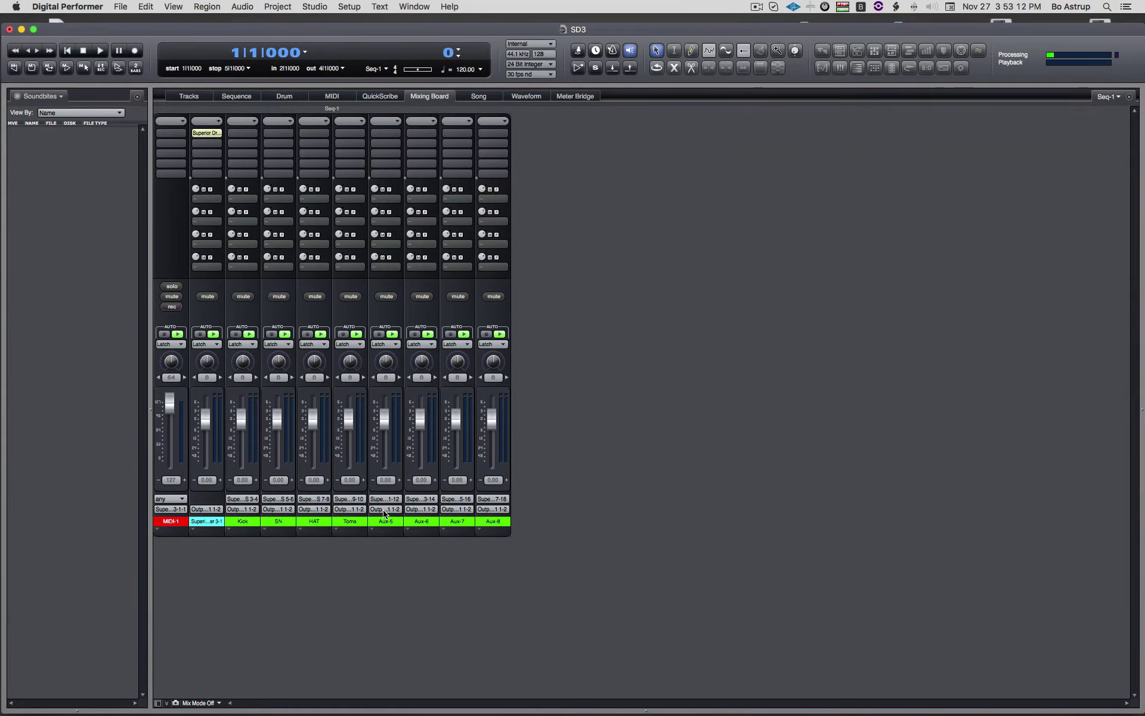
click(384, 509)
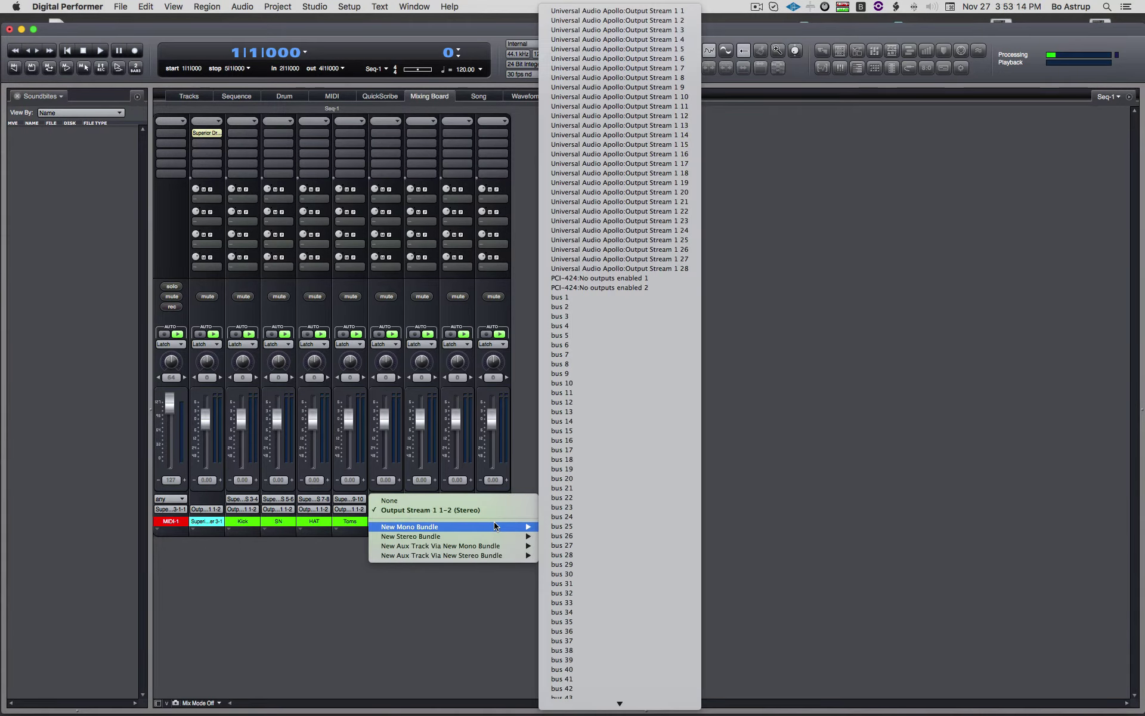
click(398, 556)
double_click(387, 523)
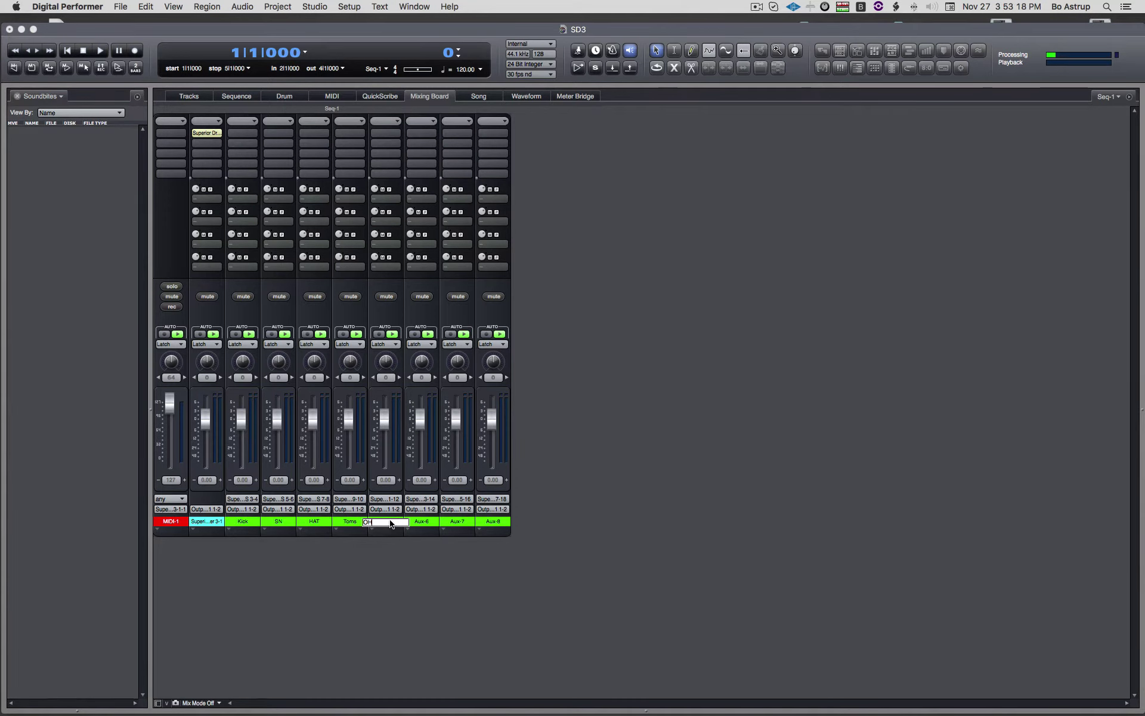
key(Return)
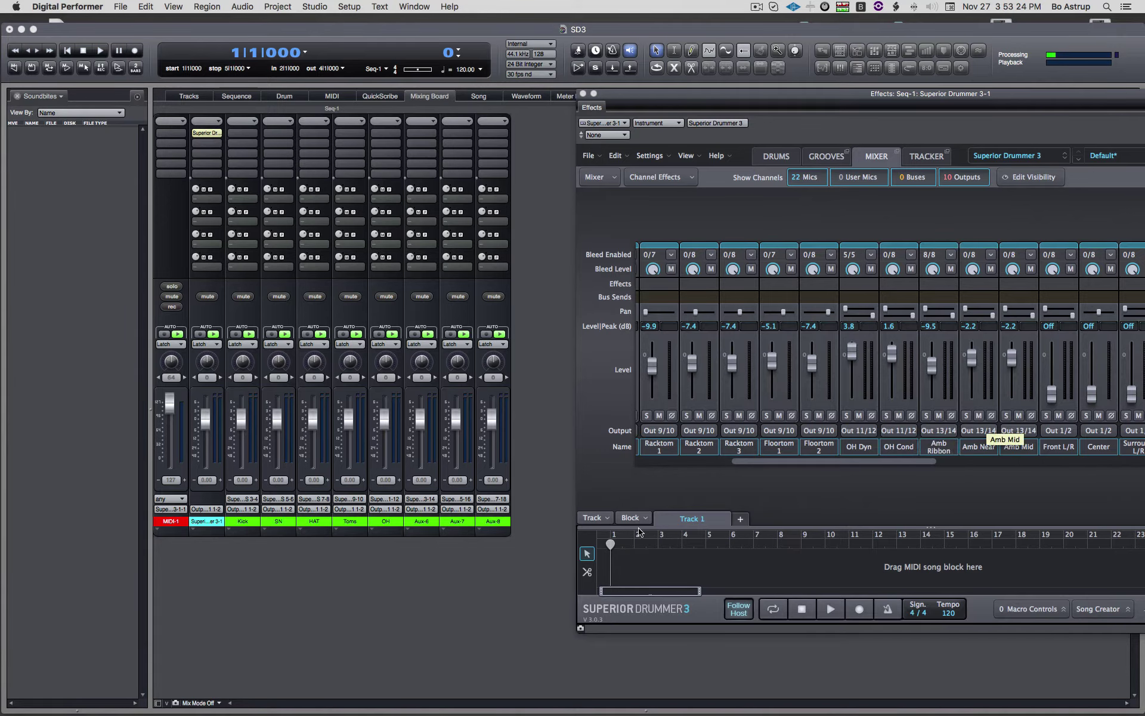
- Close the Superior Drummer window and rename Aux-6 as AMB
click(442, 590)
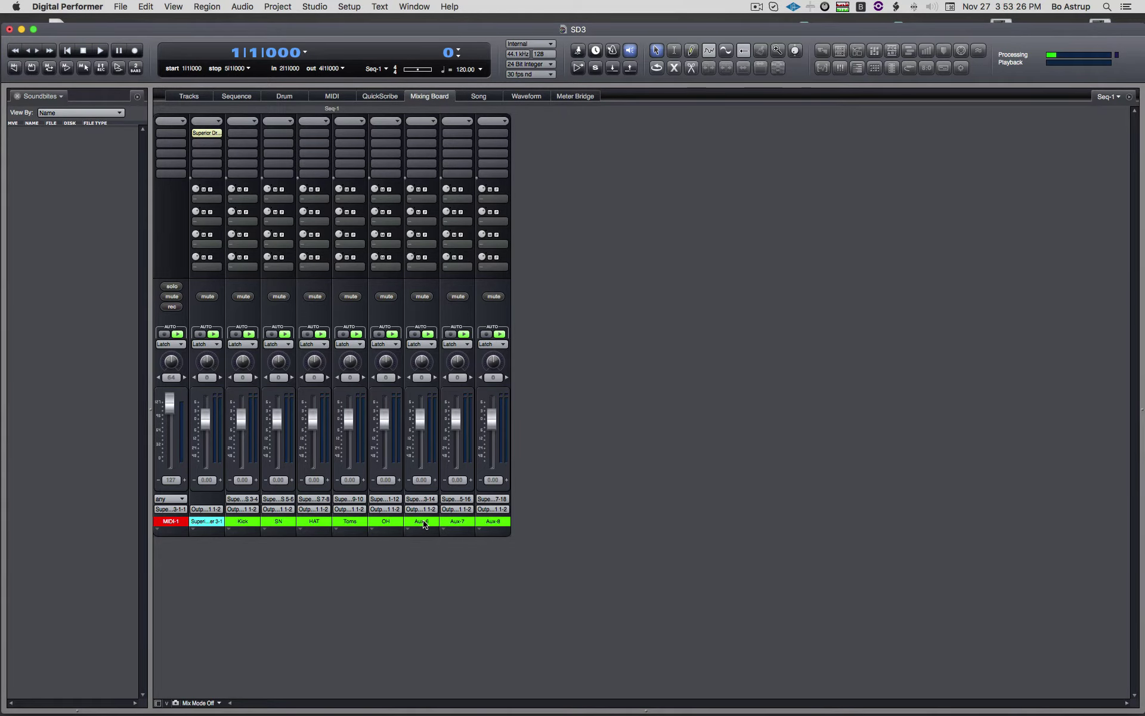
double_click(423, 523)
text(AMB)
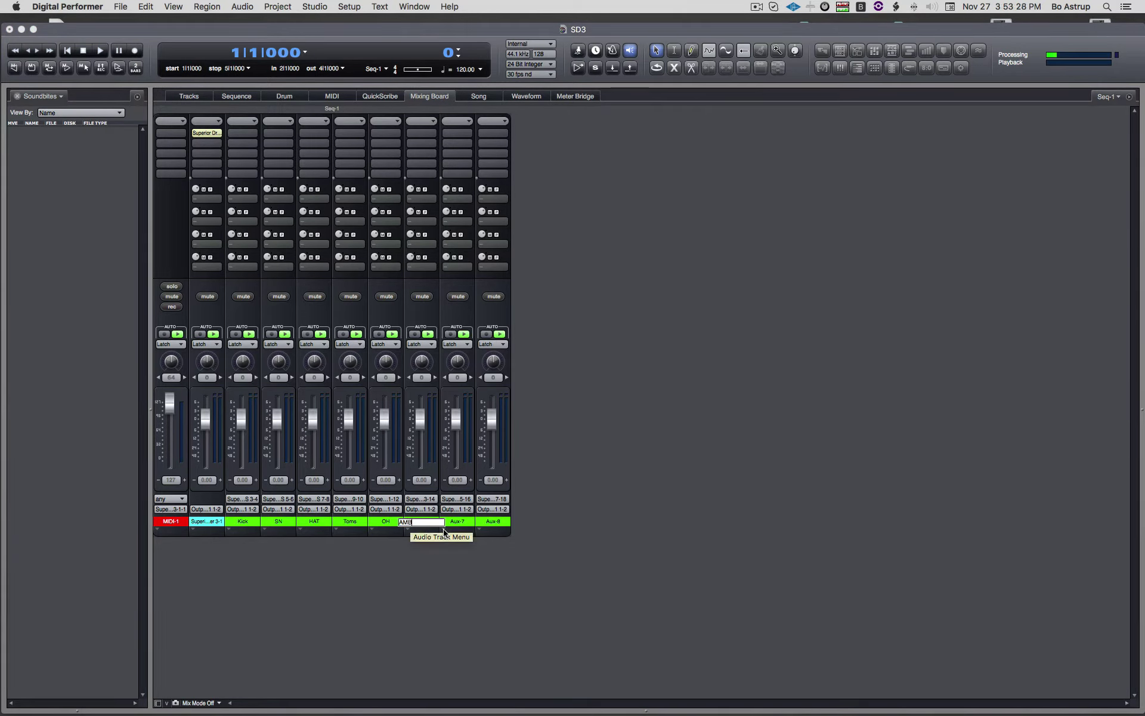
key(Return)
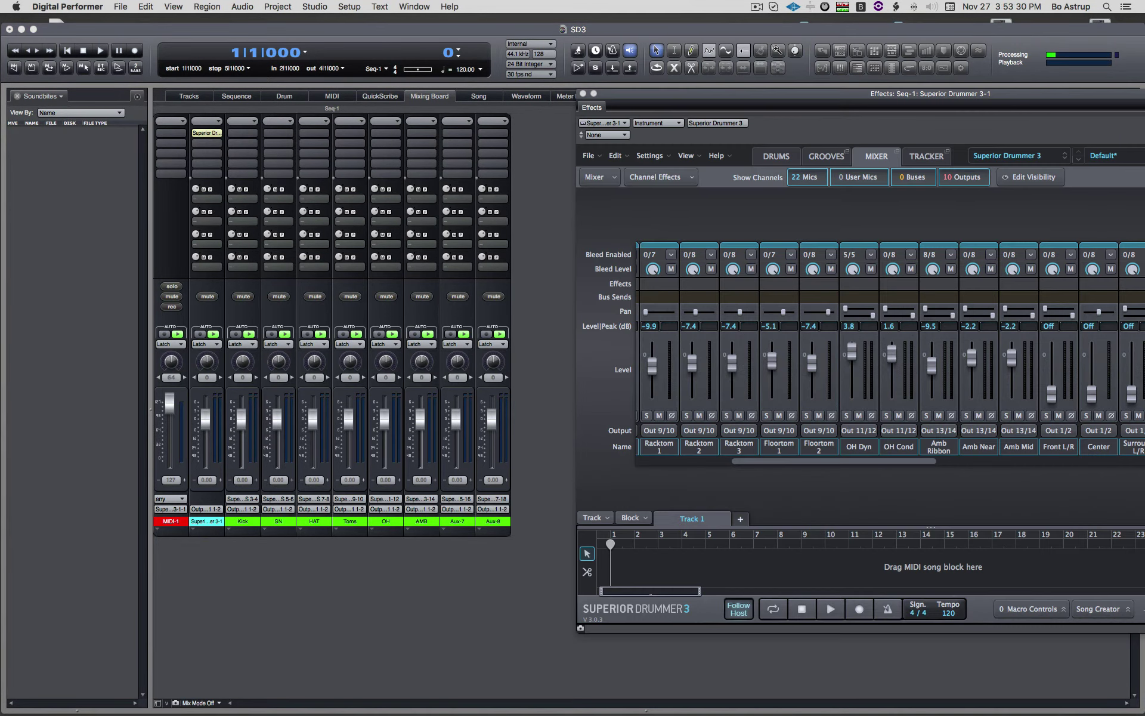
- Check which channels use outputs 15/16 and 17/18 in the Superior Drummer mixer, and rename Aux-7 as RM Front and Aux-8 as Rm Back
scroll(960, 466, right, 3)
scroll(961, 466, right, 3)
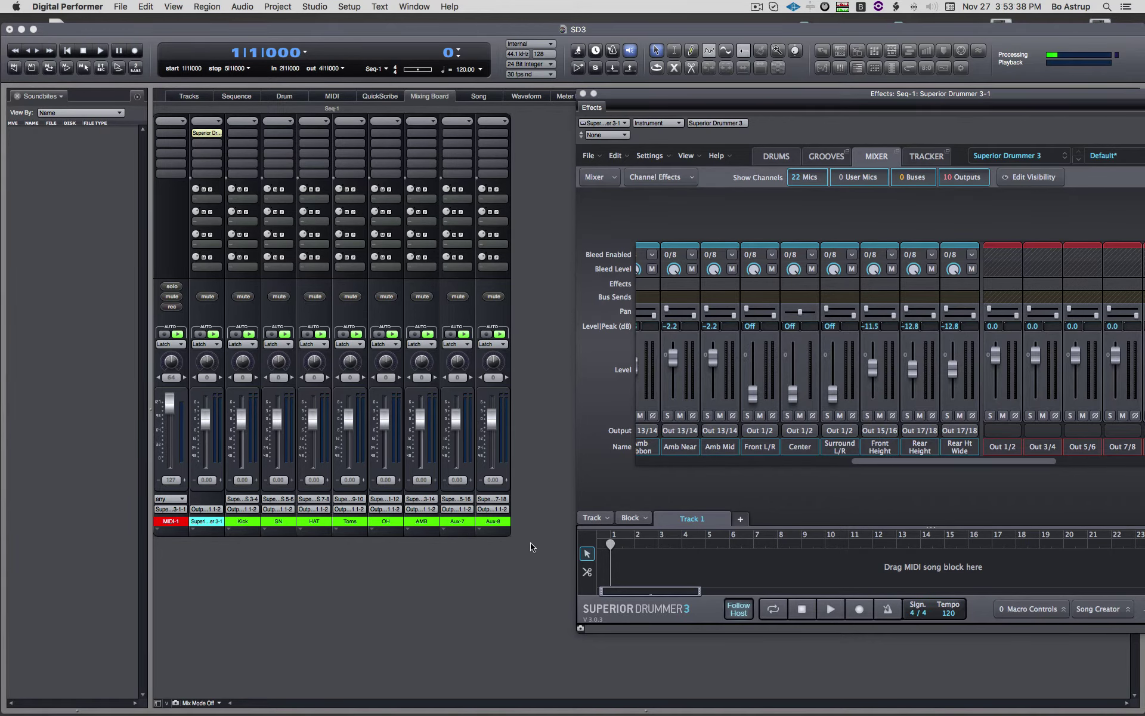
click(457, 541)
double_click(457, 523)
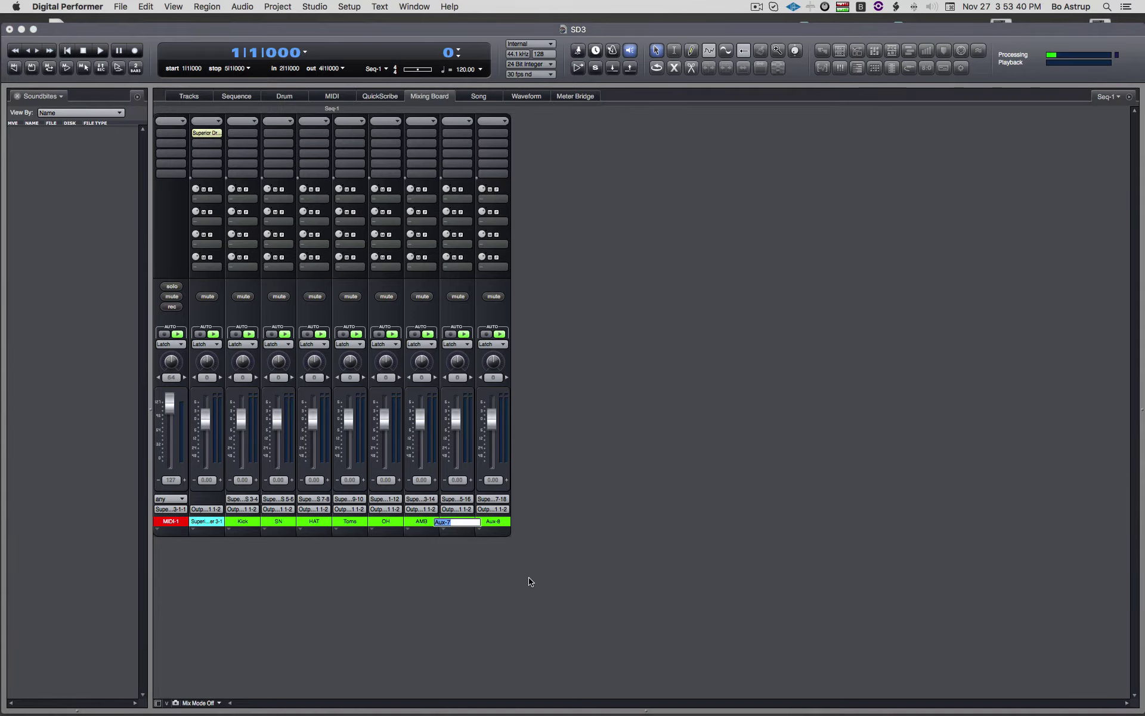
text(RM Front)
key(Tab)
key(BackSpace)
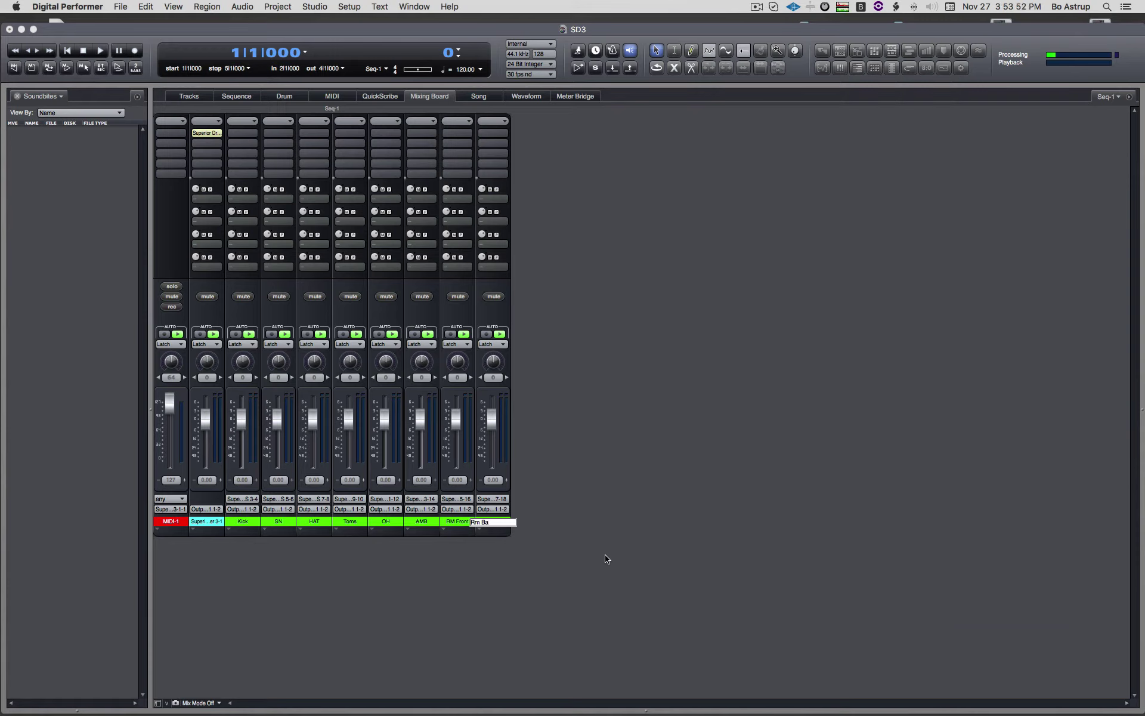
text(kk)
key(Return)
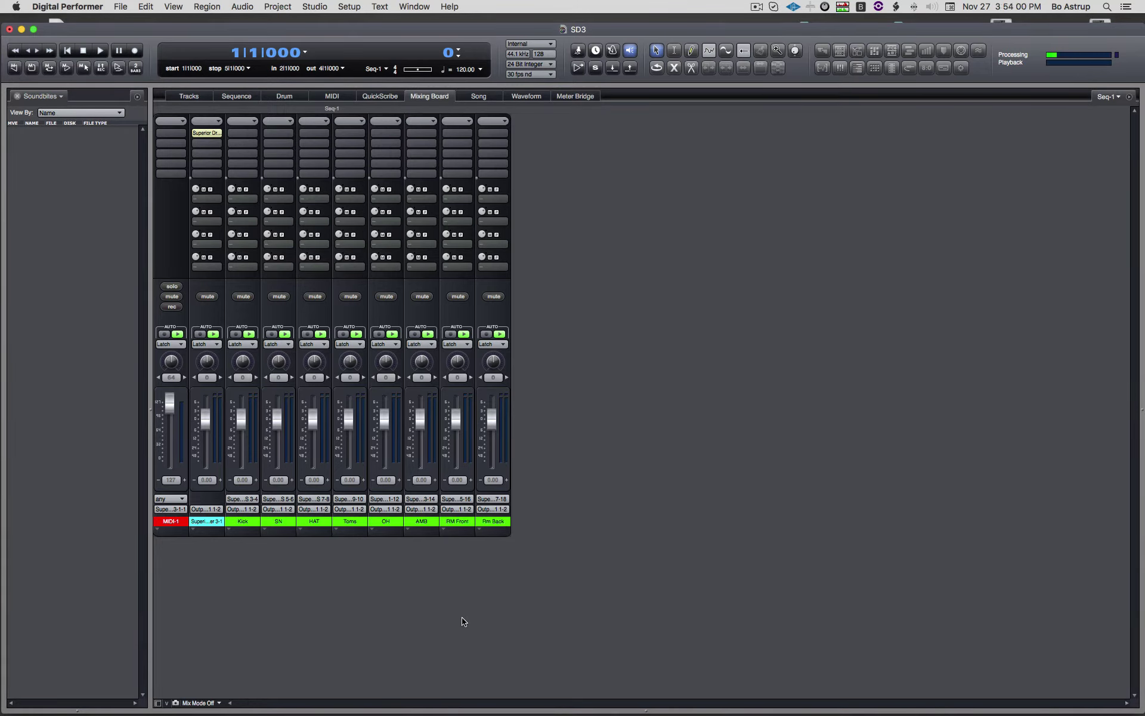
- Add three more aux tracks to the project in one go
click(271, 7)
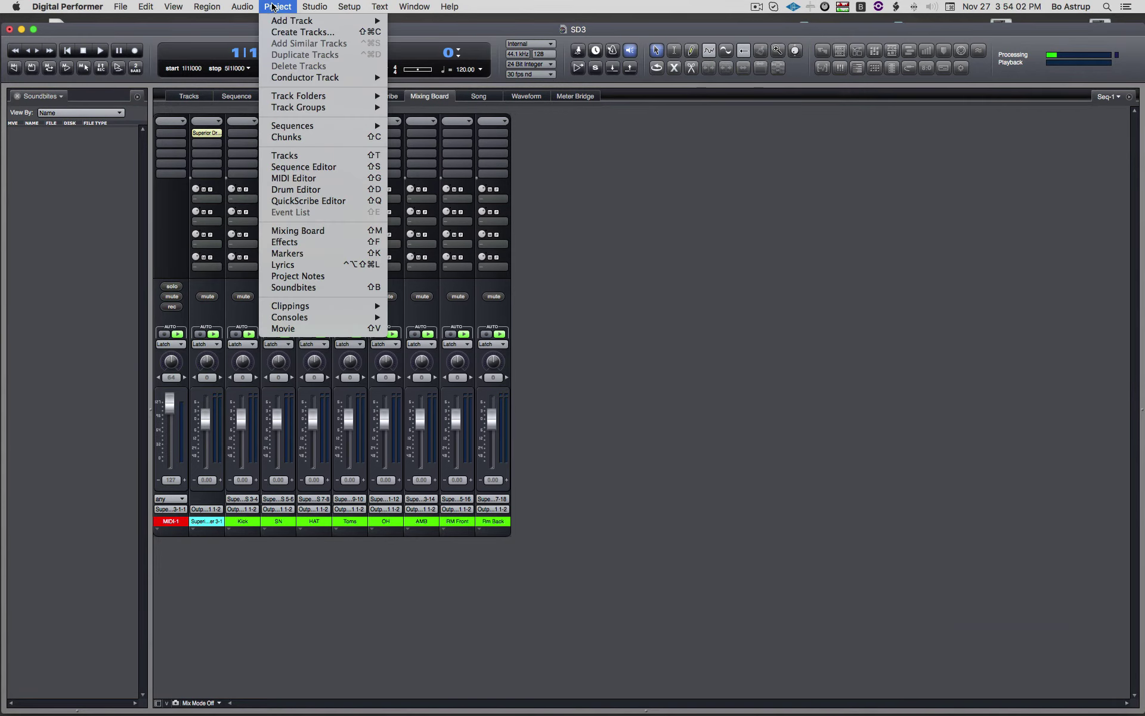
mouse_move(273, 24)
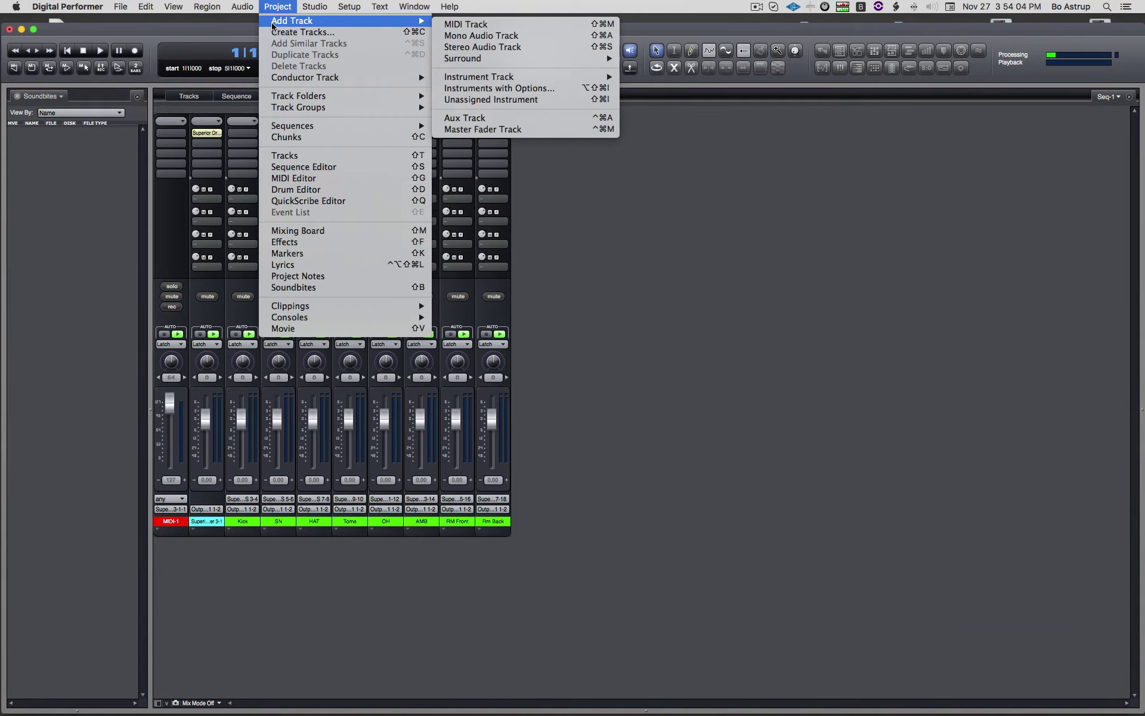
key(alt)
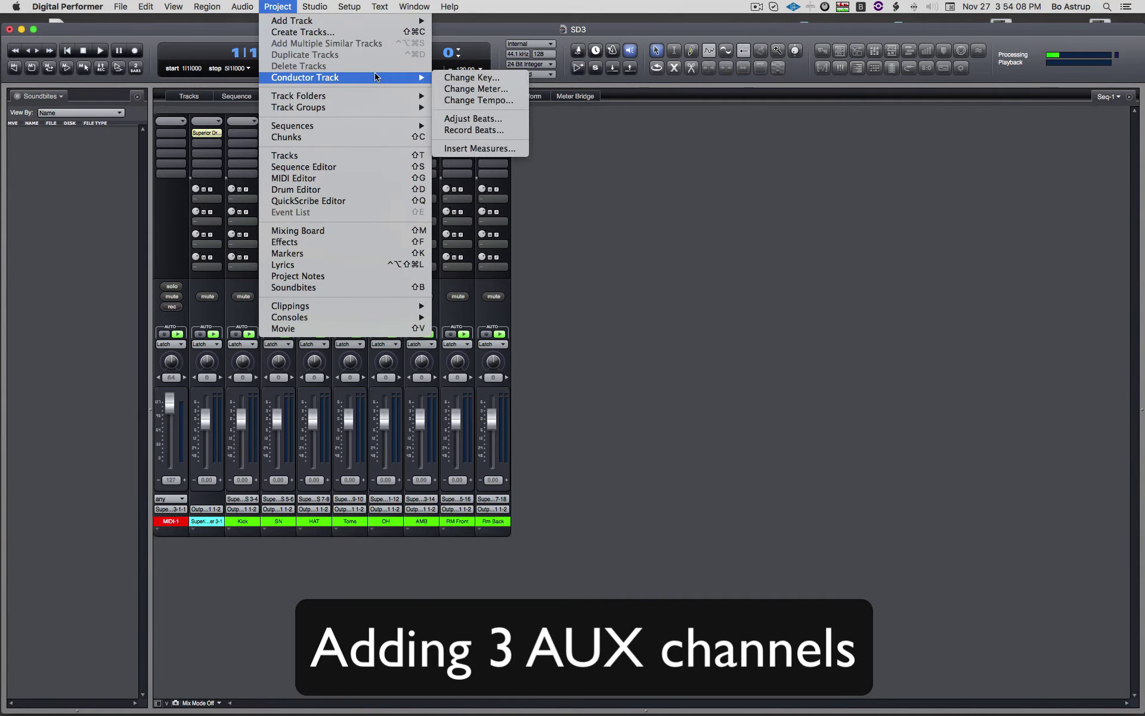
mouse_move(370, 21)
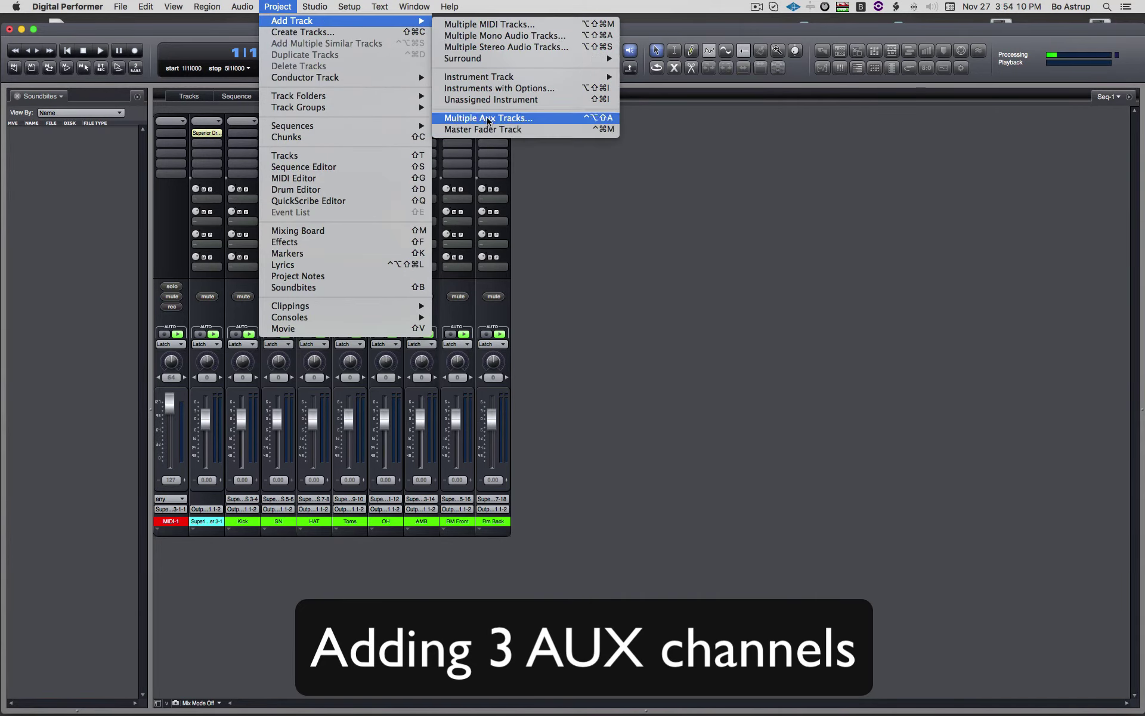
click(573, 118)
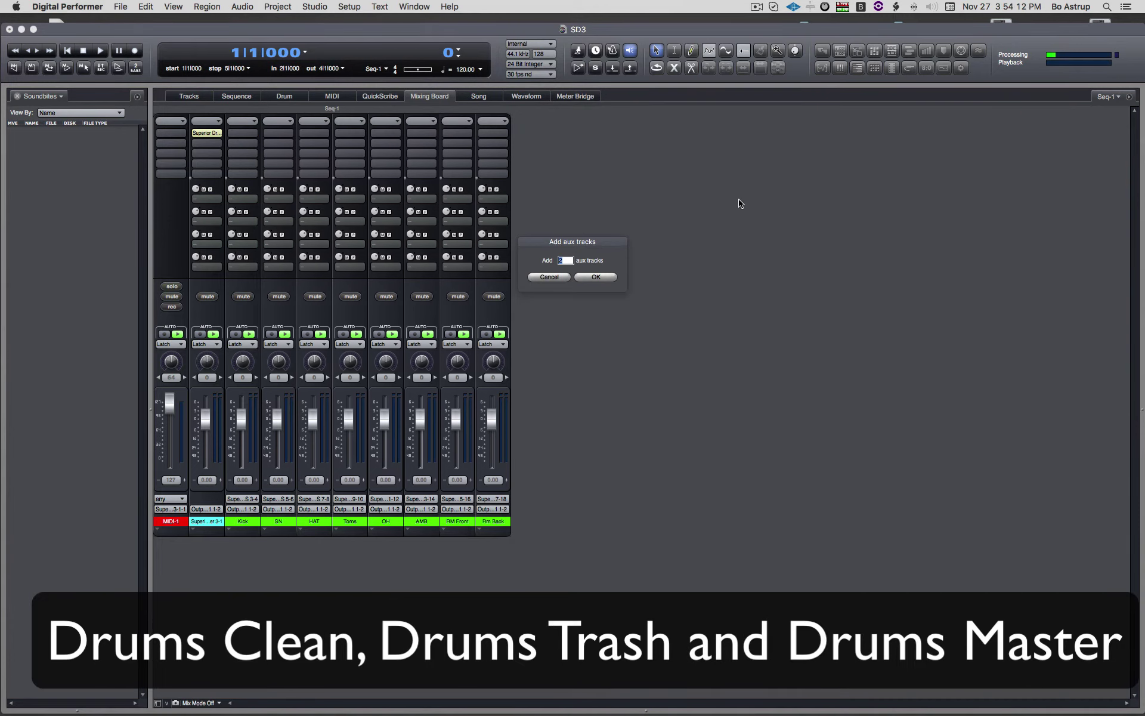
key(Return)
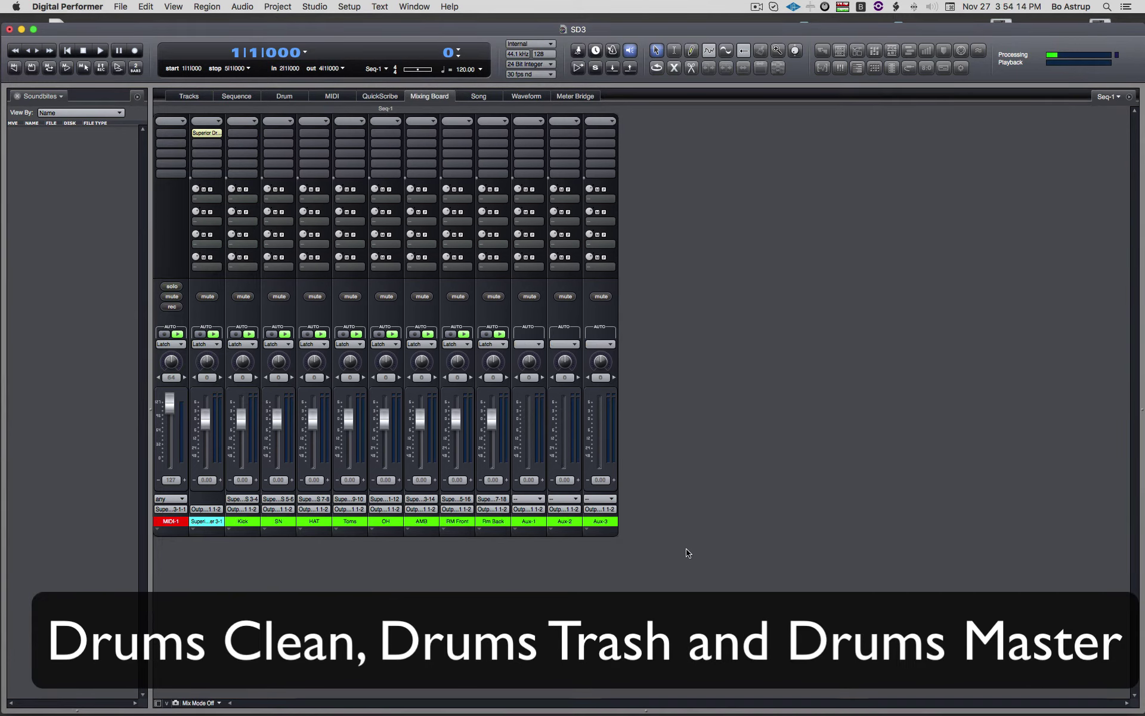
- Rename the three new aux tracks as DRUMS CLEAN, DRUMS TRASH and DRUM
double_click(527, 522)
text(D)
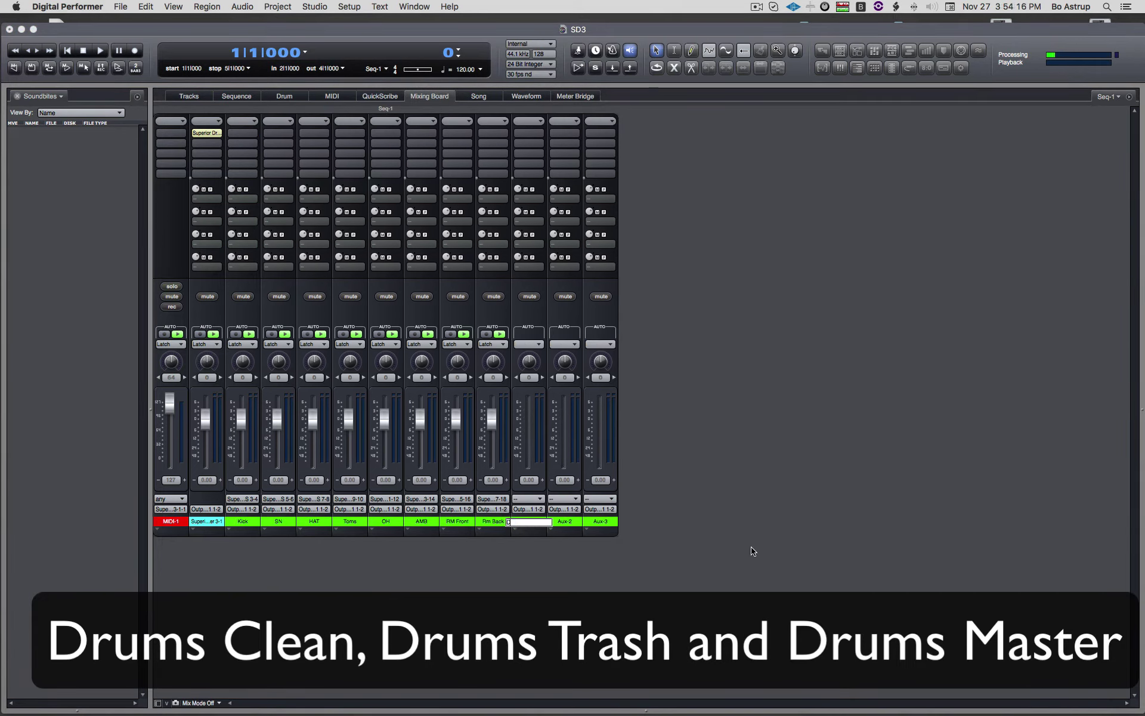
text(RUMS CLEAN)
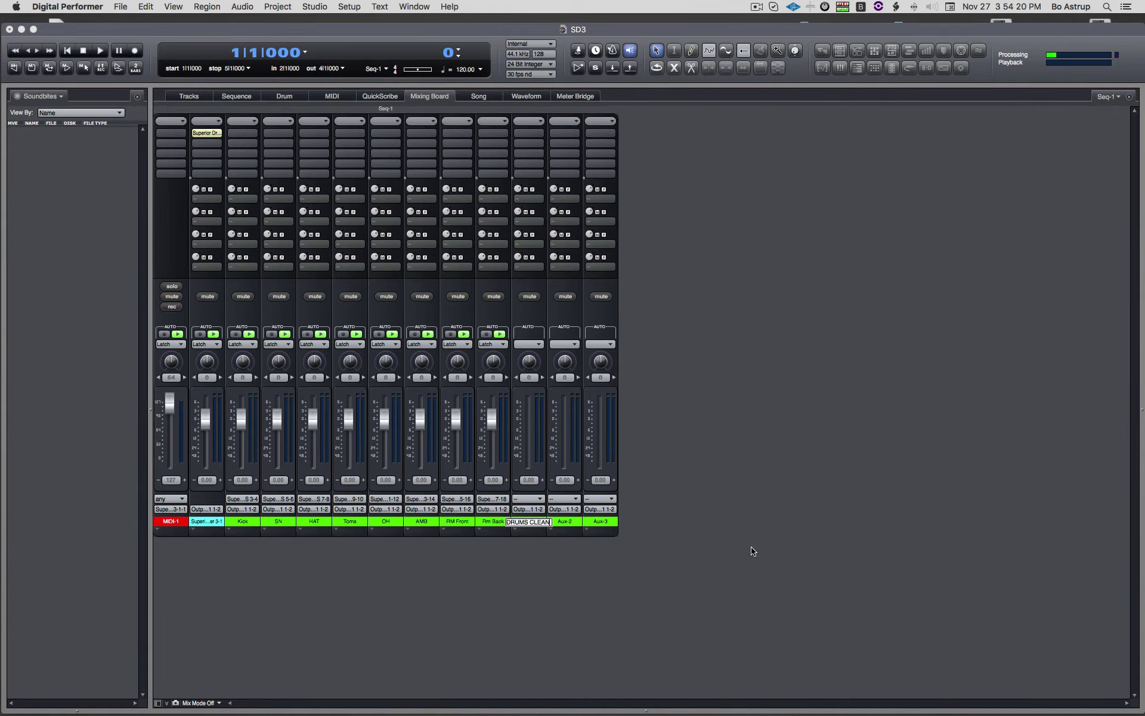
key(Tab)
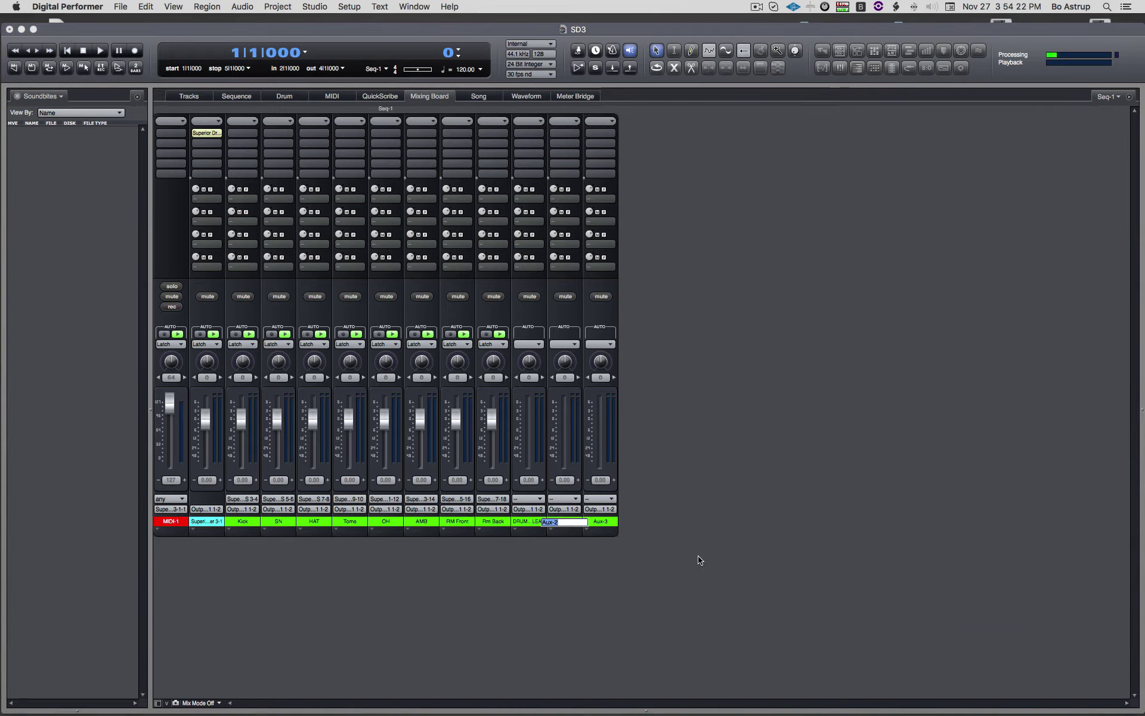
text(DRUMS)
text( TRASH)
double_click(603, 522)
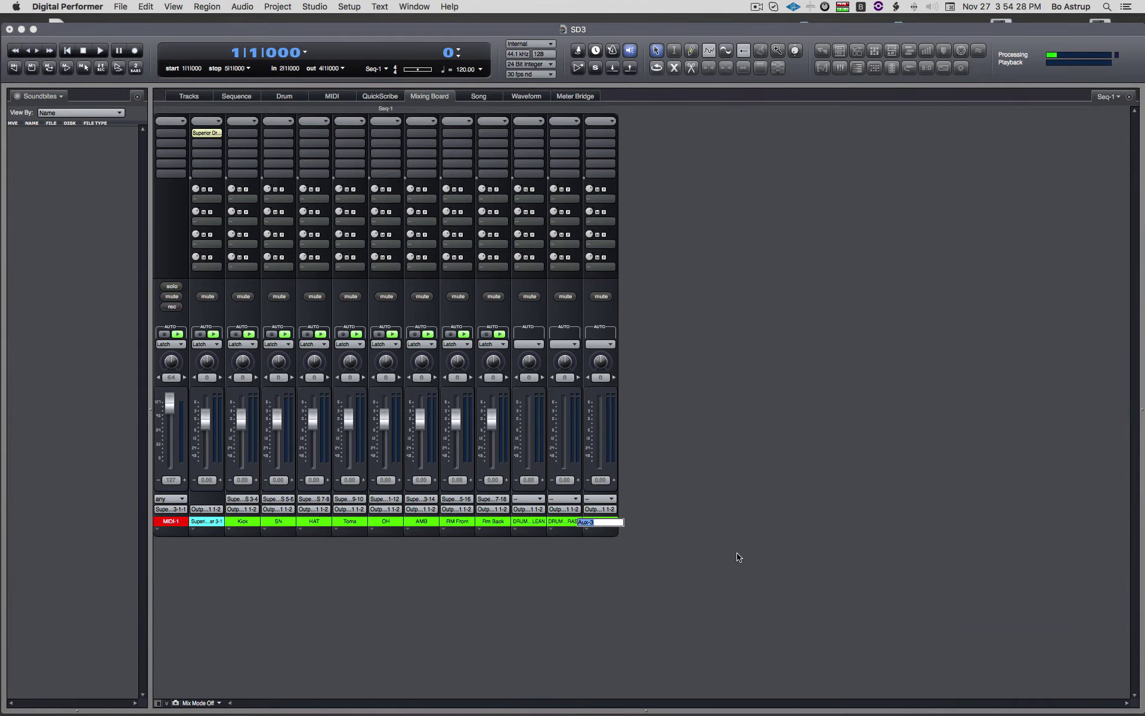
text(DRUM)
key(Return)
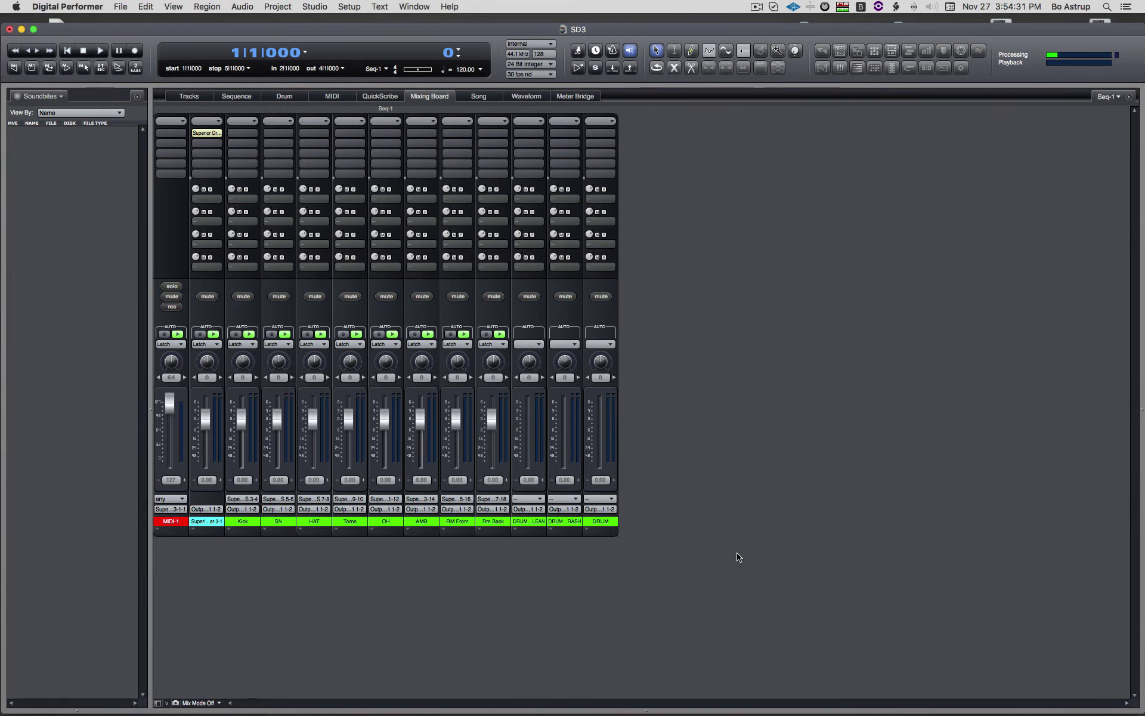
- Add a master fader track to the mixing board
click(279, 10)
mouse_move(310, 21)
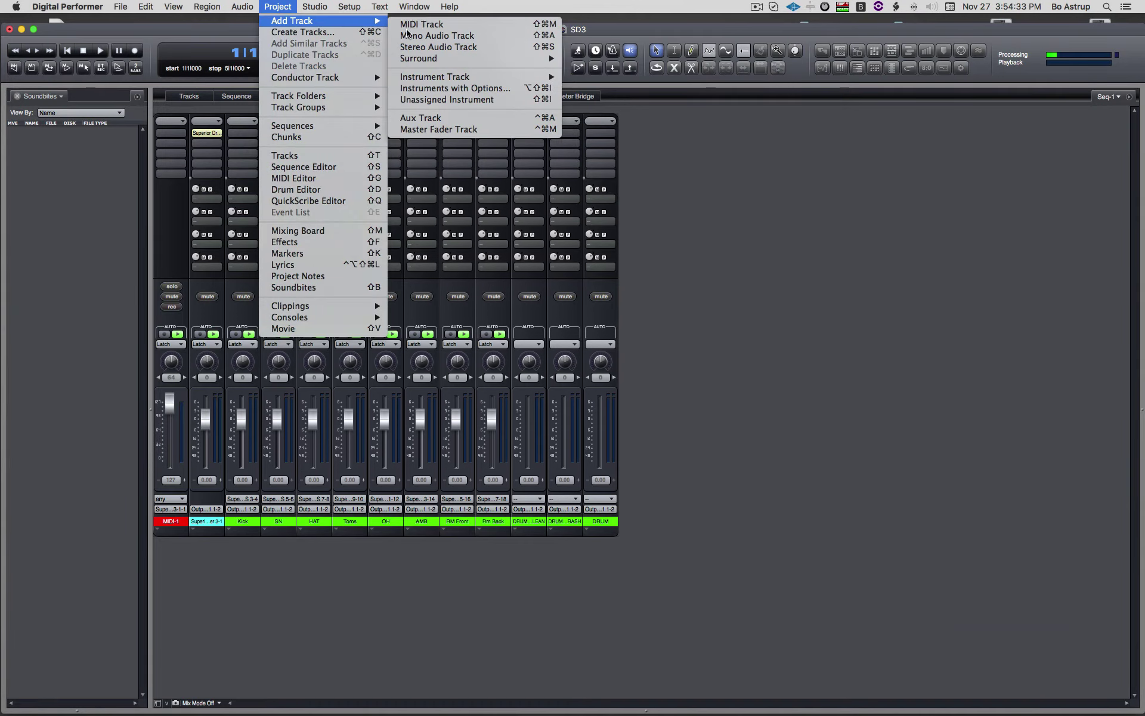
click(439, 128)
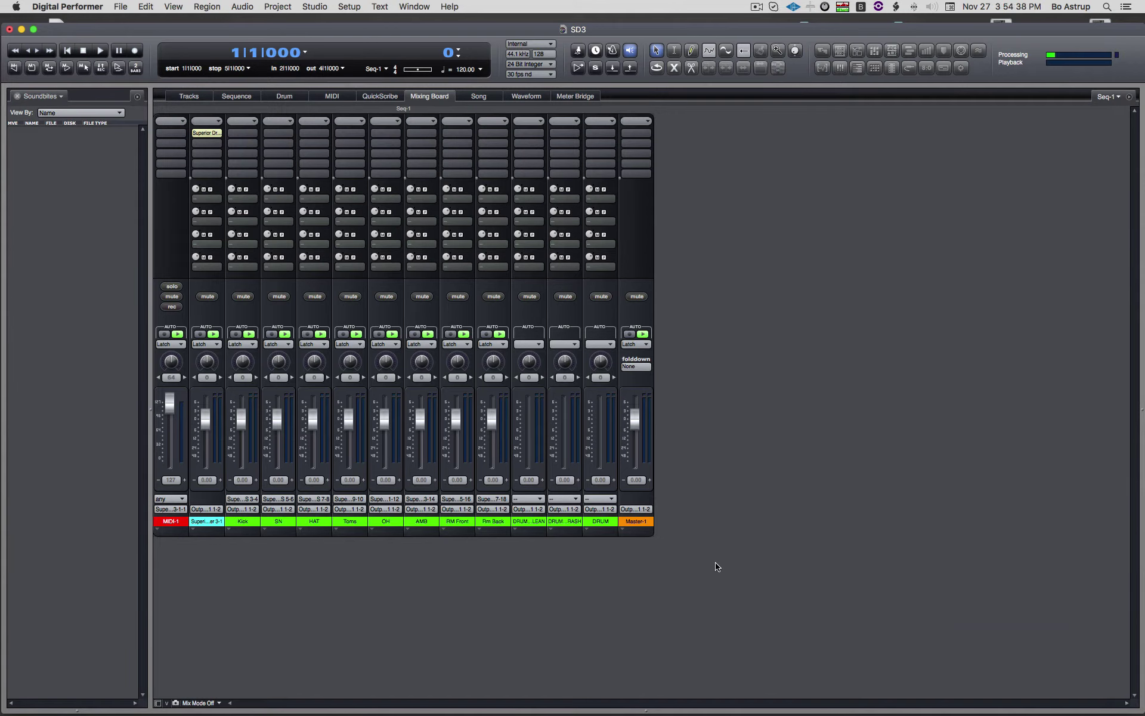
- Open the Bundles window and add three stereo busses
key(shift+u)
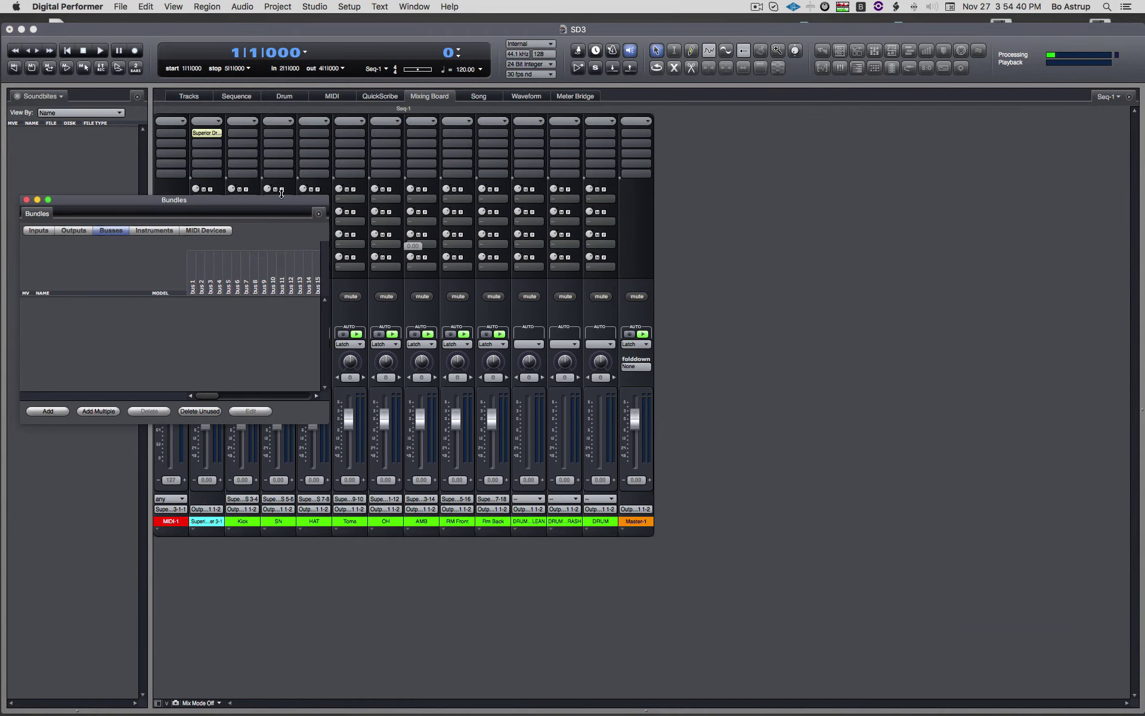
drag(276, 201, 899, 248)
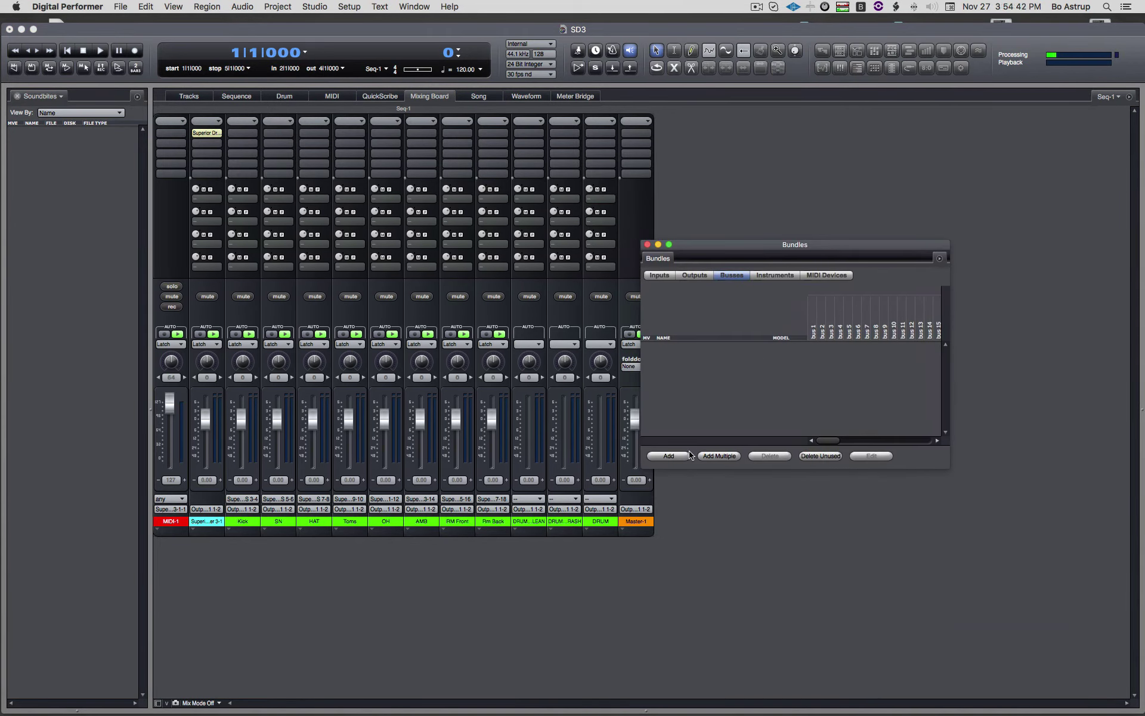
click(718, 456)
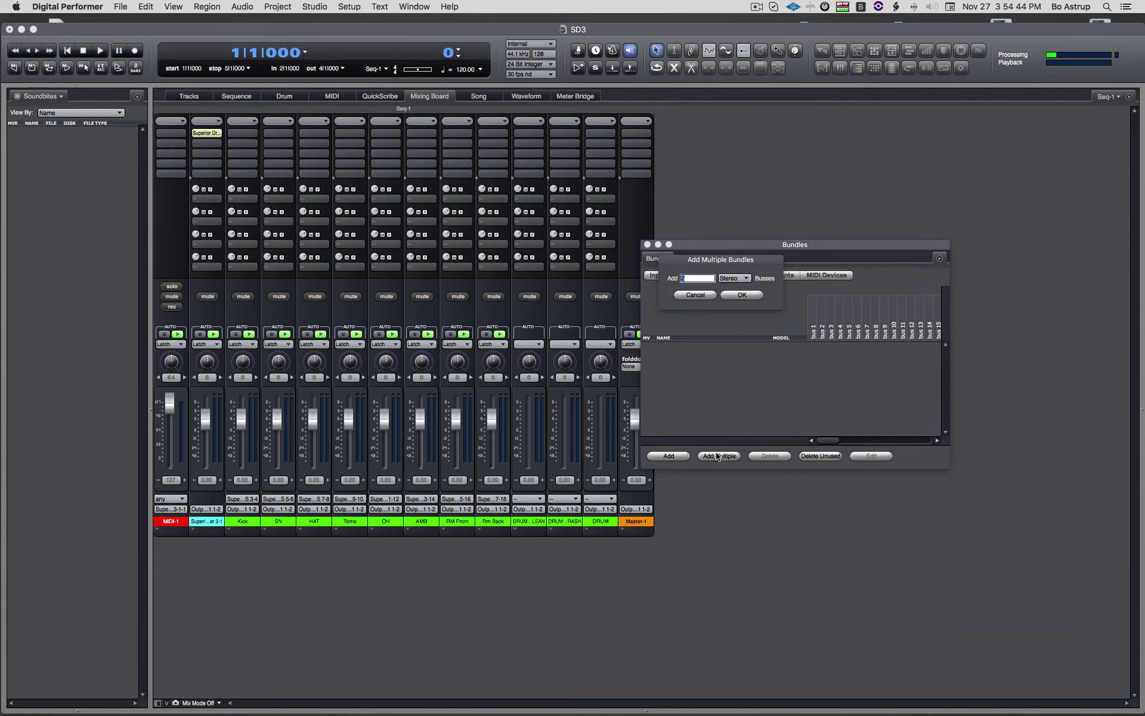
text(3)
click(739, 296)
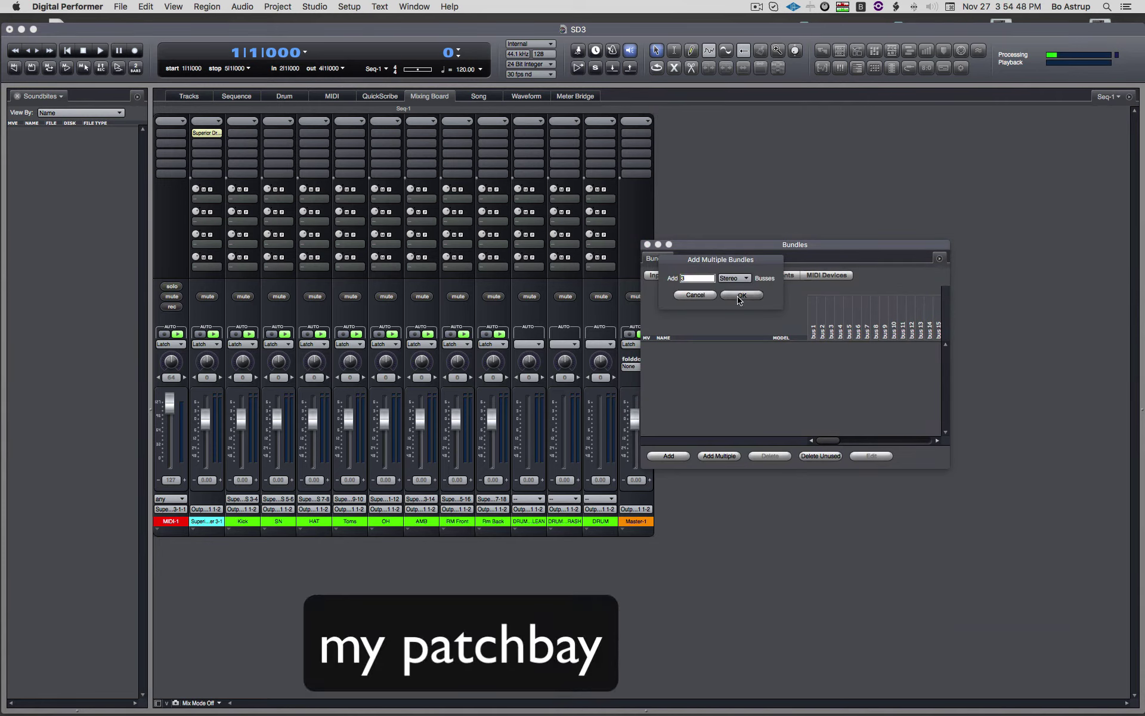
- Name the three stereo busses DRUMS CLEAN, DRUMS TRASH and DRUMS, and close the Bundles window
double_click(671, 349)
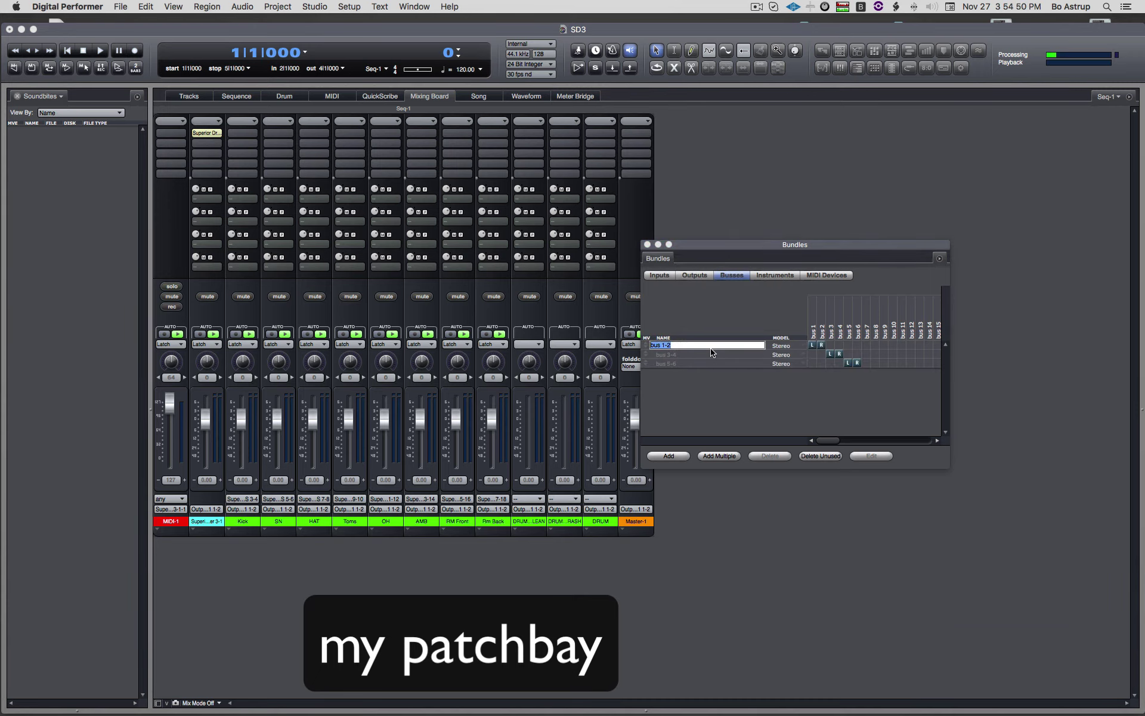
text(DRUMS CLA)
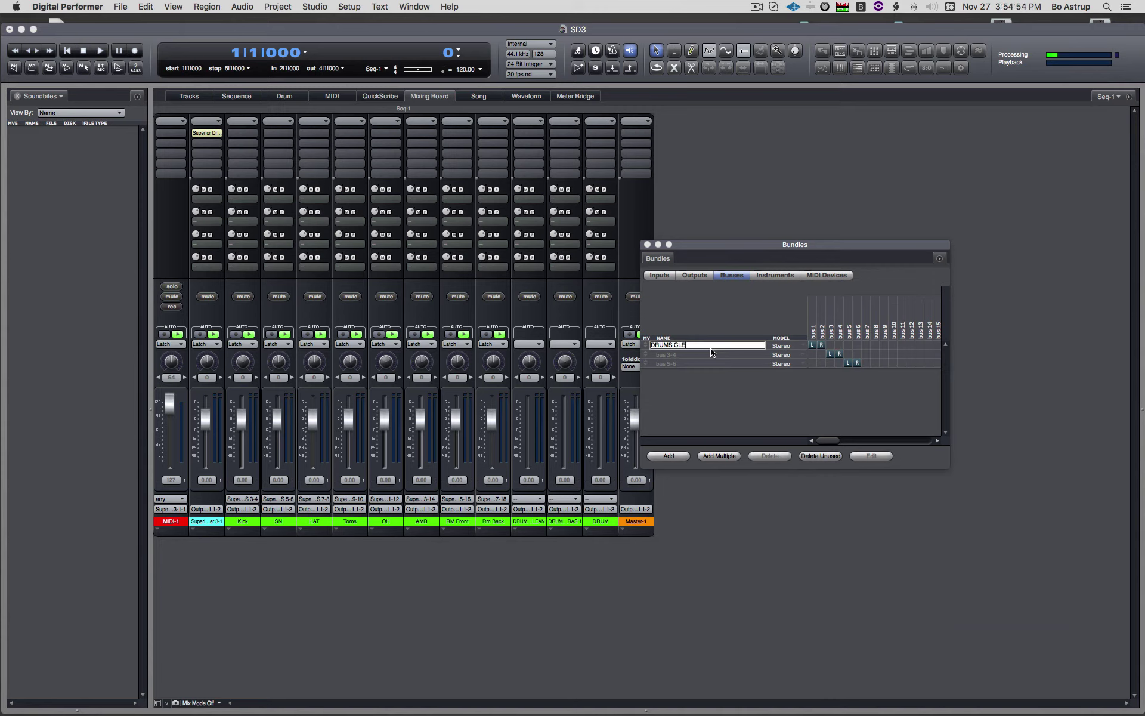
double_click(683, 362)
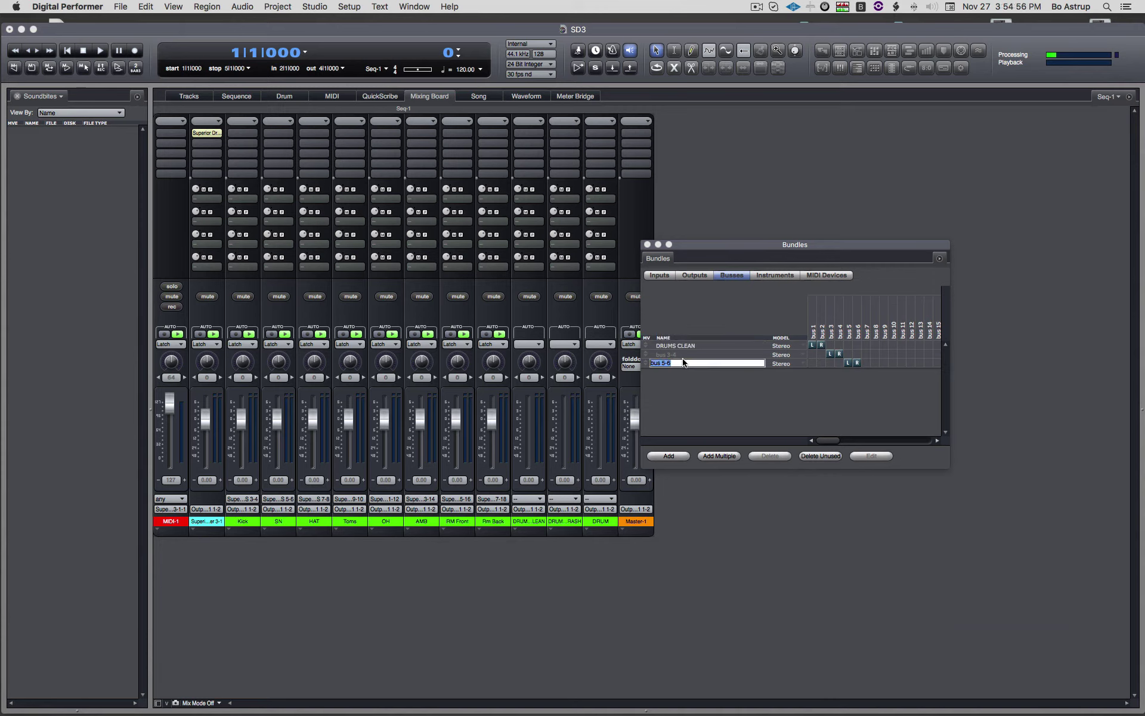
double_click(683, 354)
text(DR)
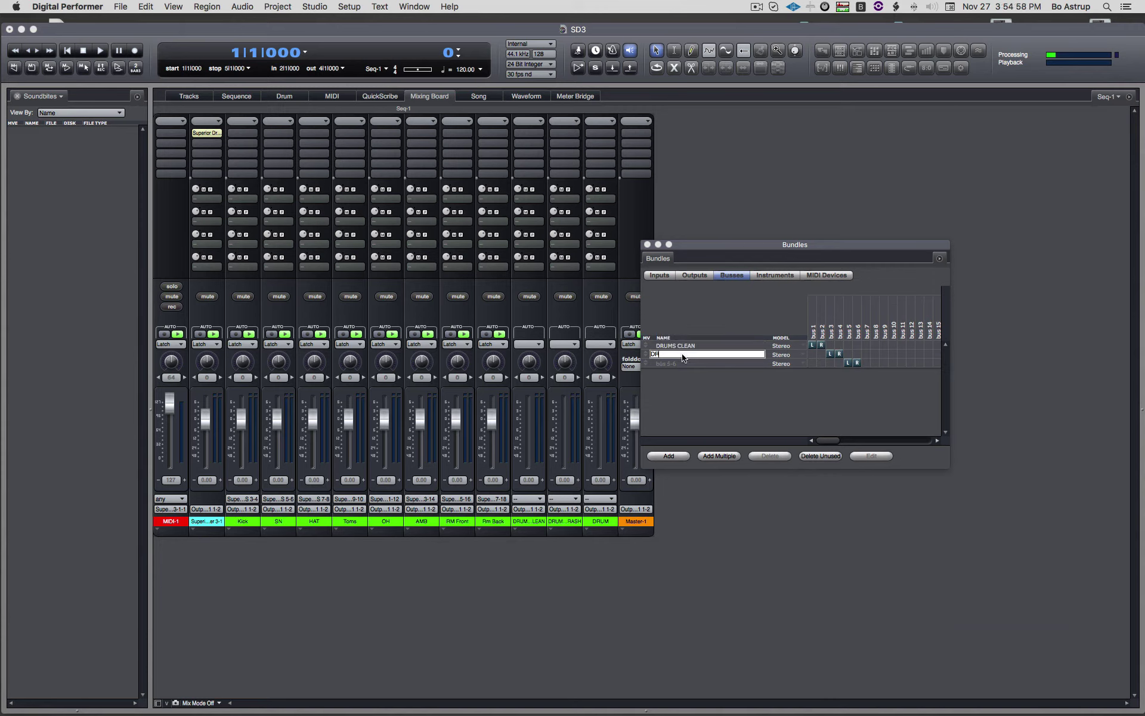
text(UMS TRASH)
key(Return)
double_click(671, 364)
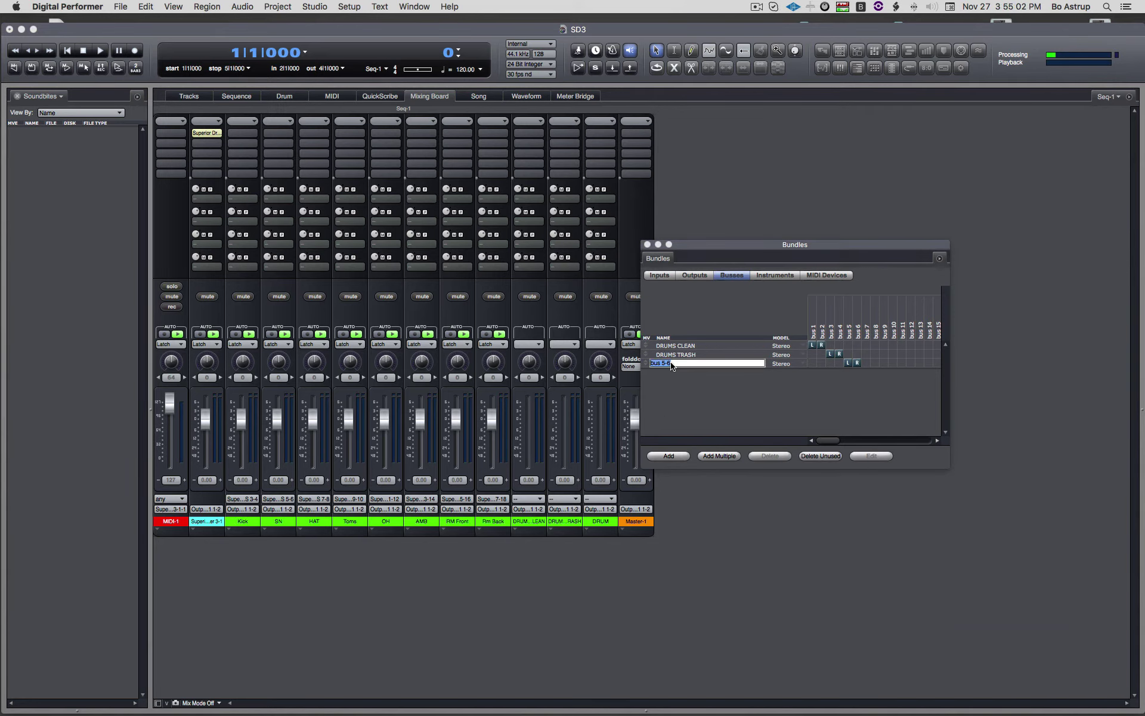
text(D)
text(RUM...RAS)
key(Return)
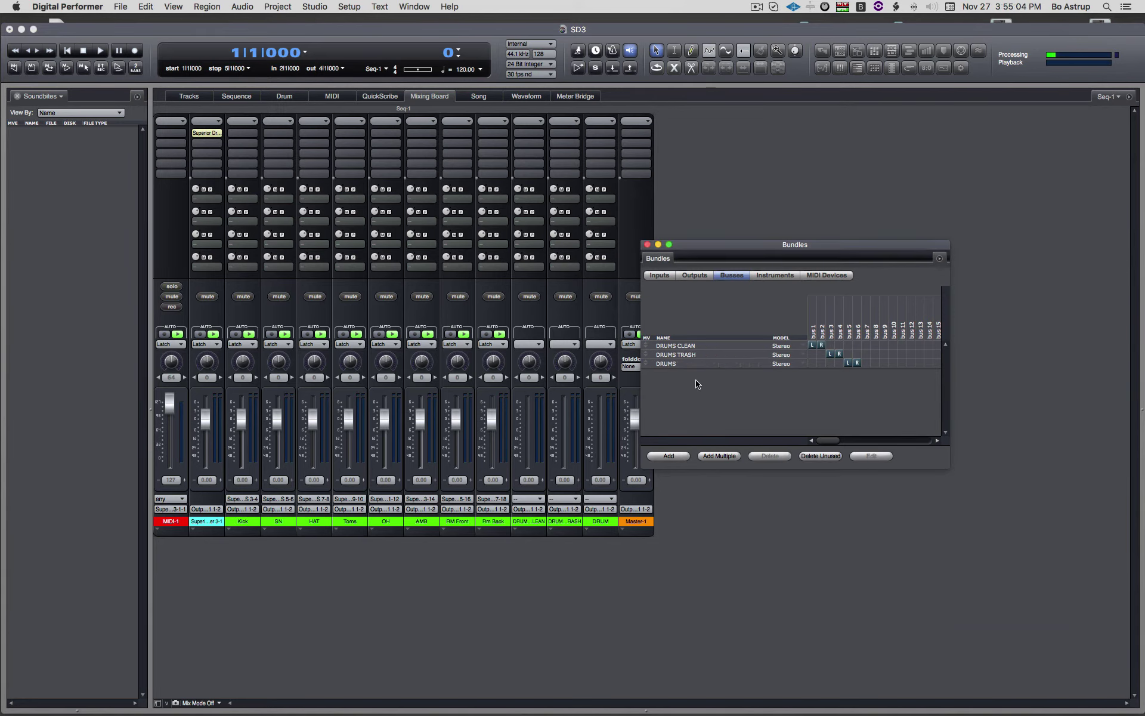
click(648, 245)
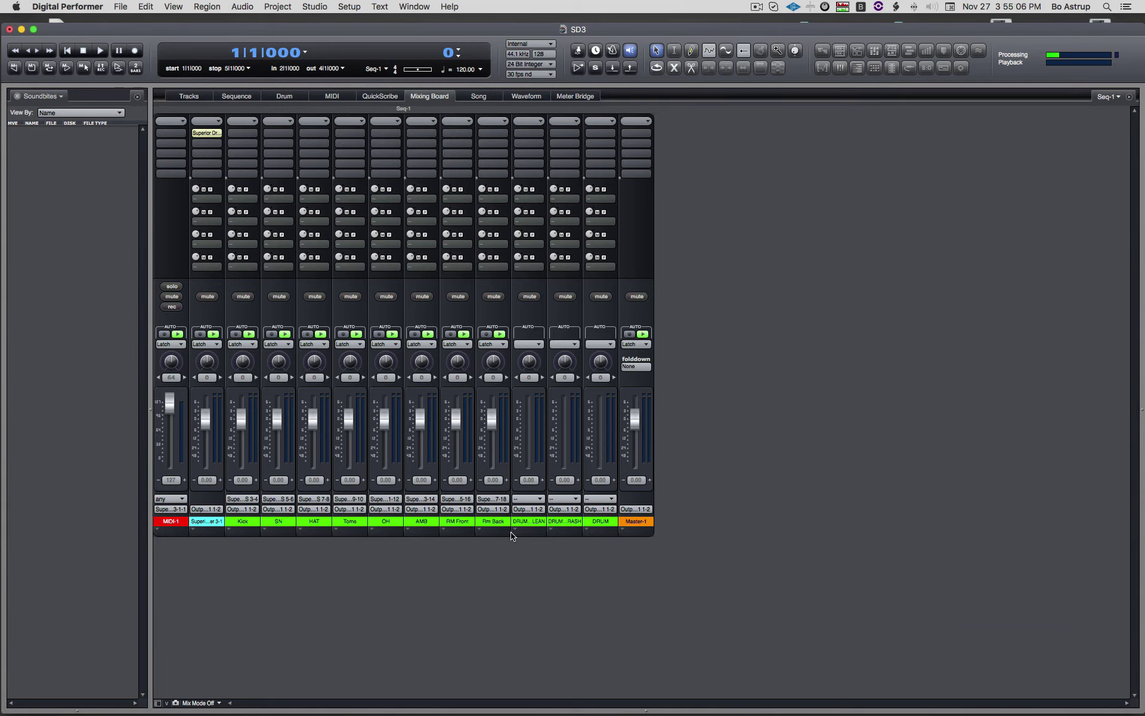
- Route the outputs of the DRUMS CLEAN and DRUMS TRASH aux tracks to the DRUMS stereo bus
click(525, 510)
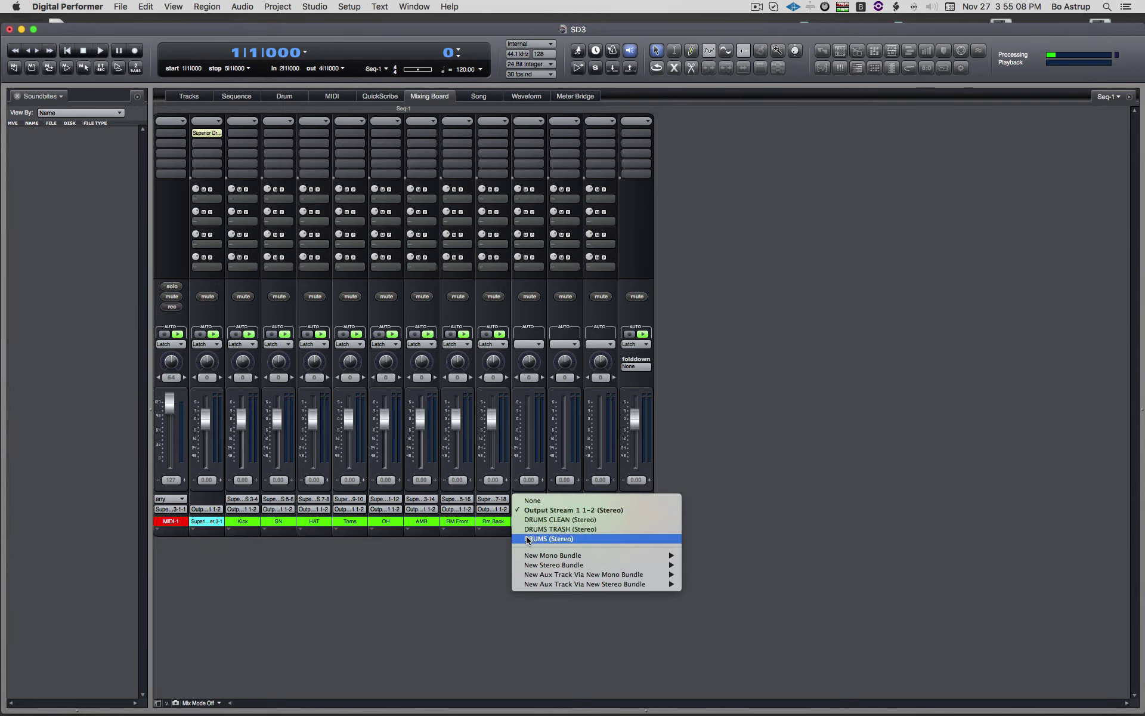
click(528, 539)
click(564, 509)
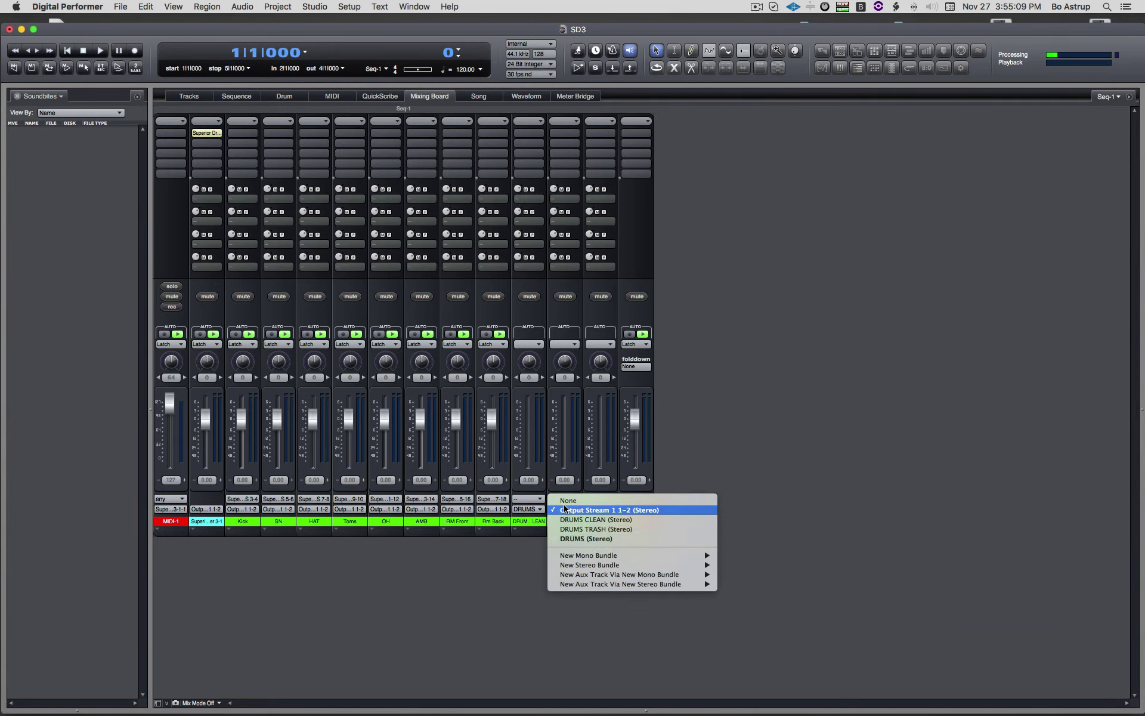
click(573, 539)
- Set the DRUM track's input to the DRUMS bus and feed the DRUMS CLEAN and DRUMS TRASH tracks from their matching busses
click(600, 499)
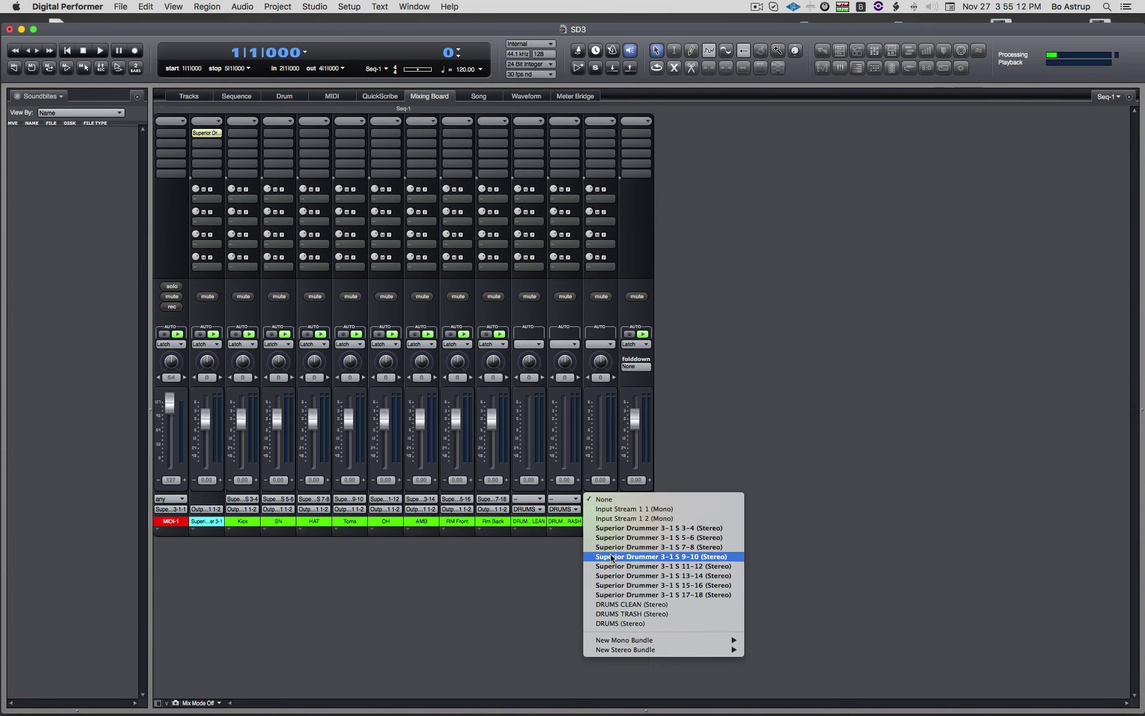
click(624, 624)
click(523, 499)
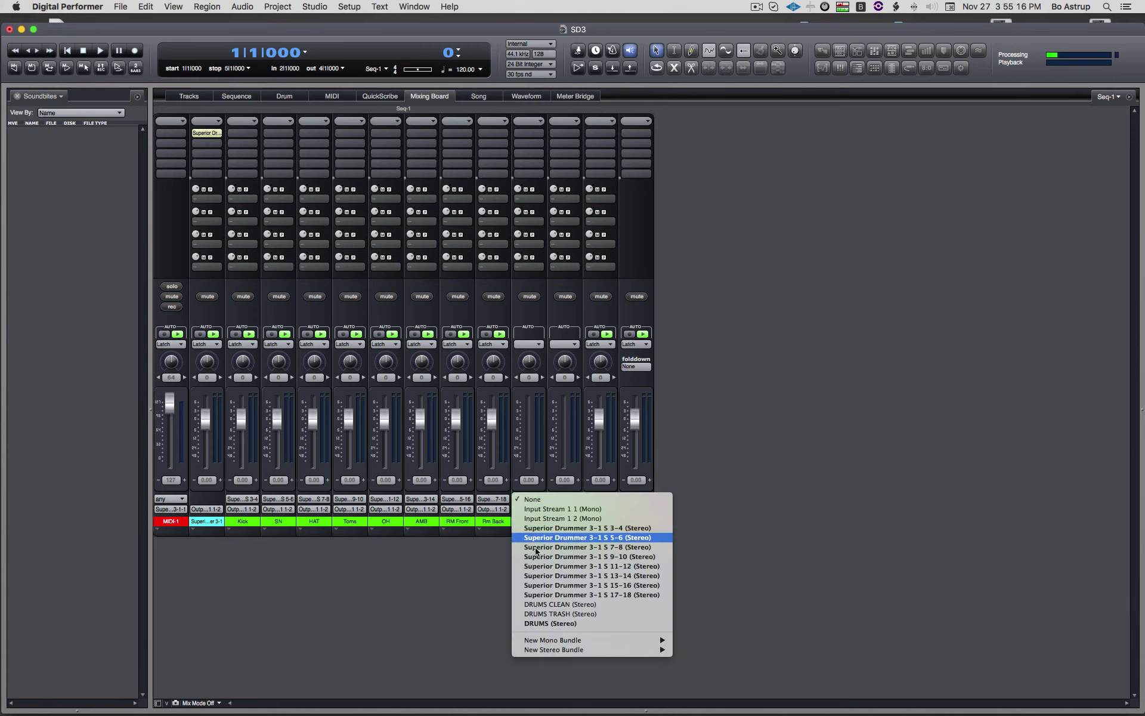
click(547, 604)
click(565, 499)
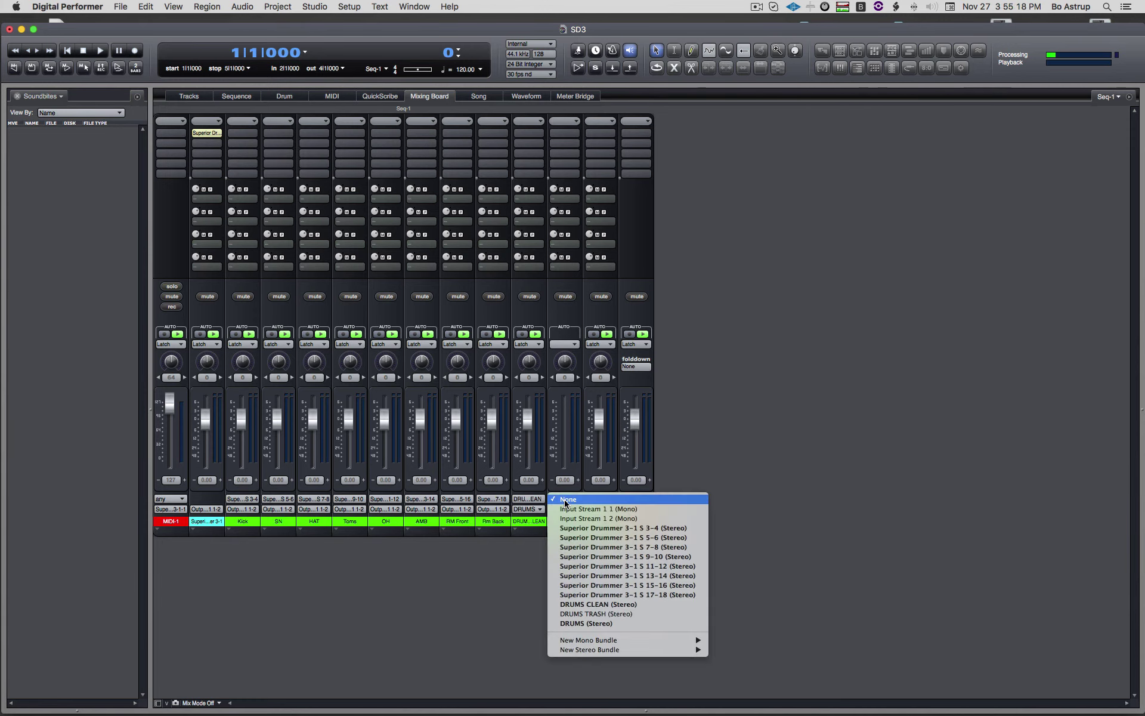
click(578, 614)
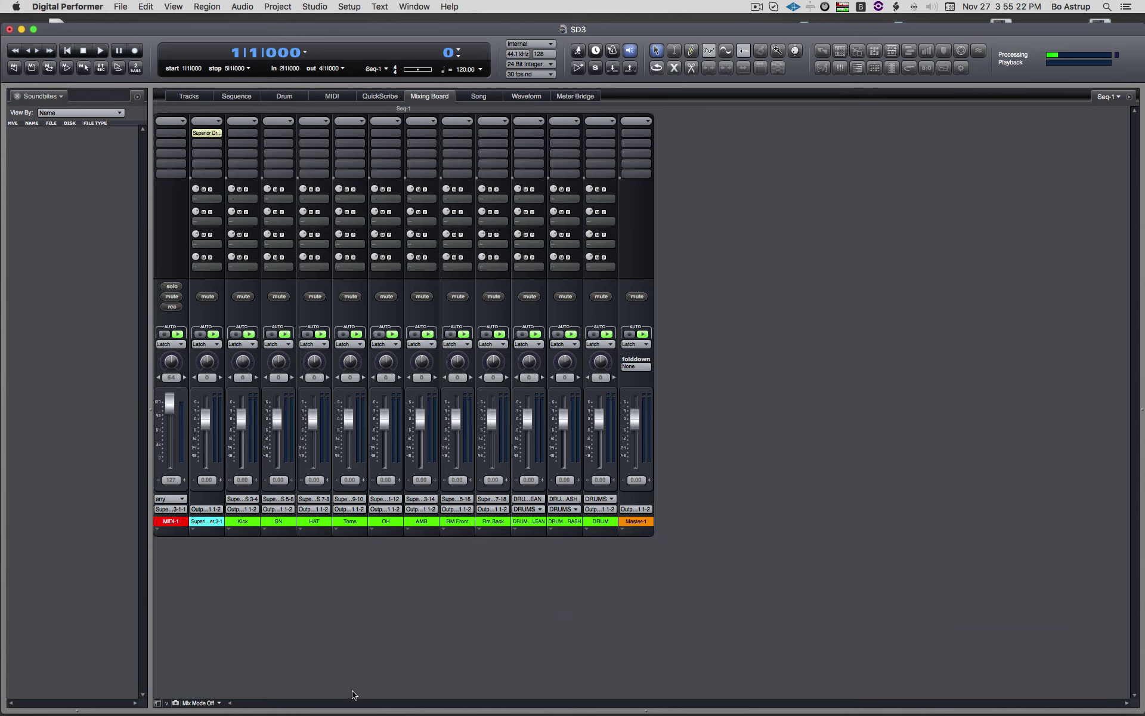
- Assign the audio outputs of all tracks from Kick to Rm Back to the DRUMS CLEAN bus
click(241, 99)
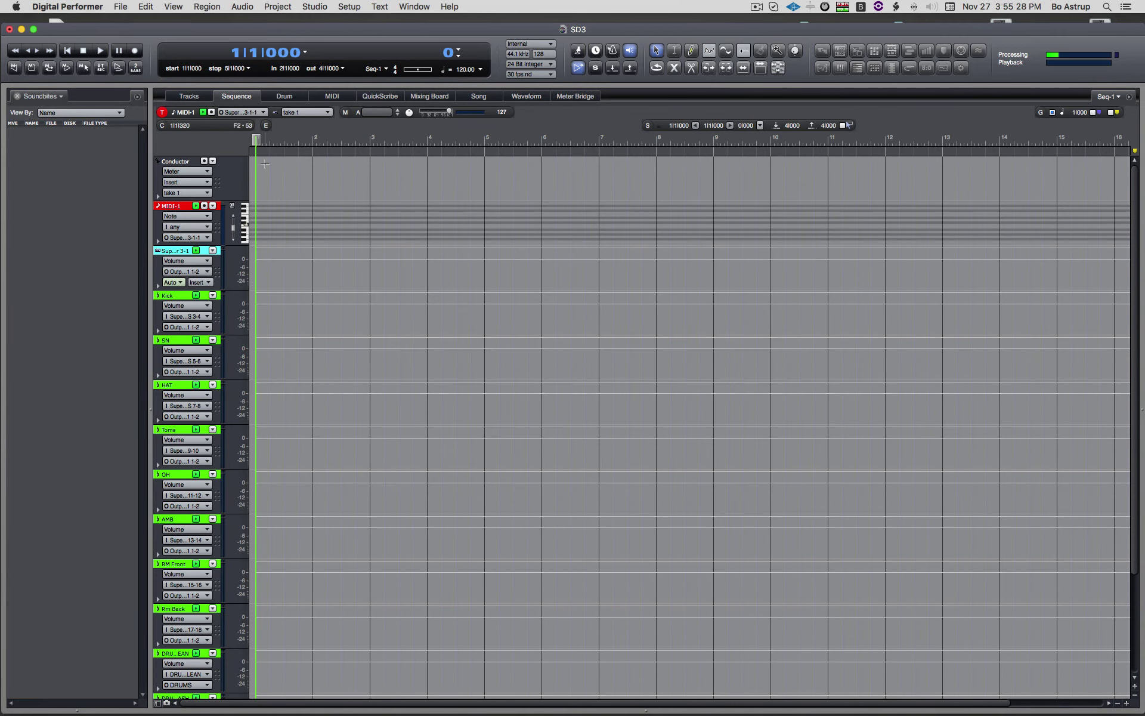
click(190, 96)
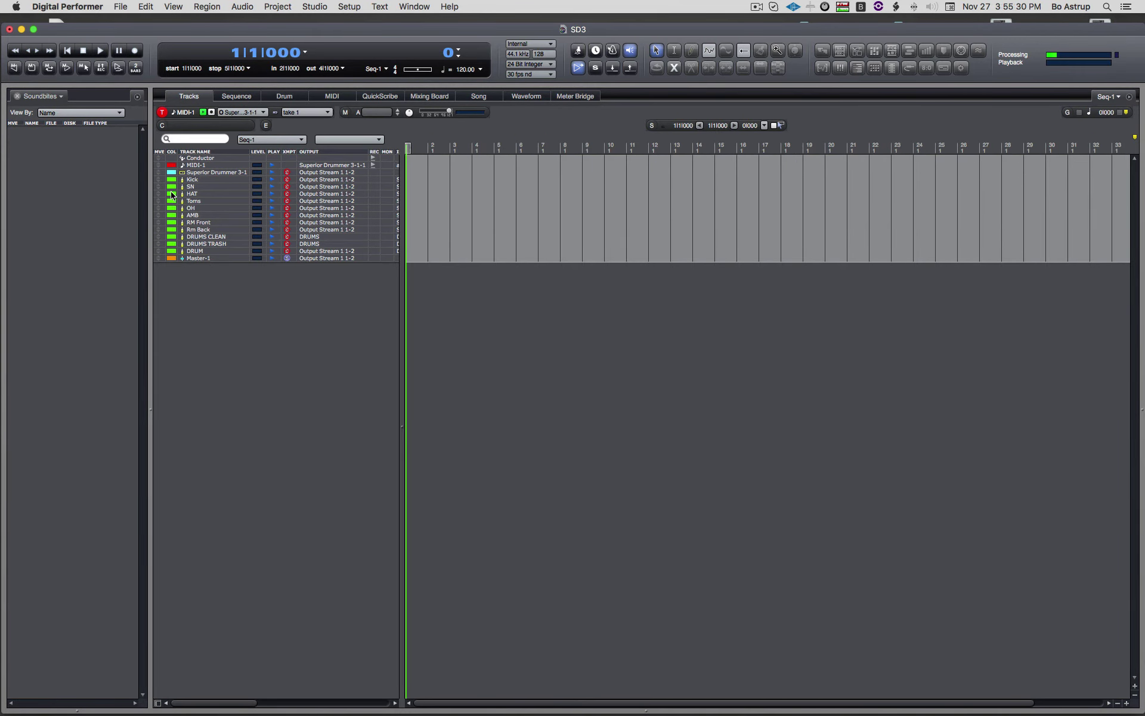
click(197, 181)
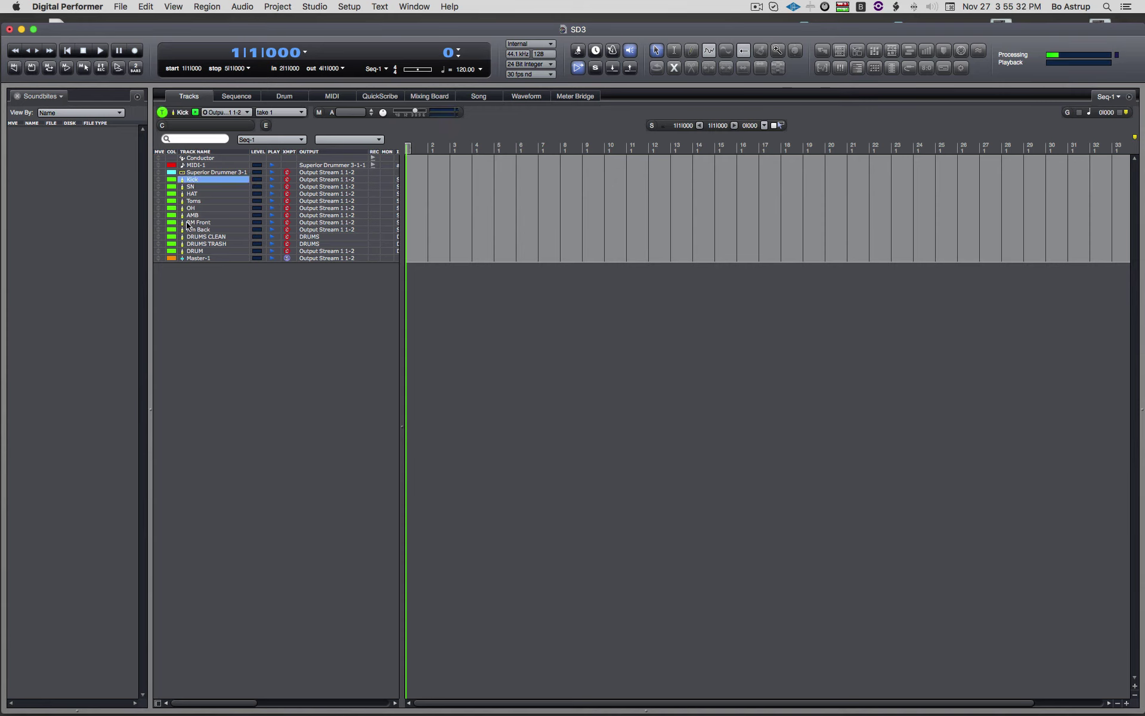
shift+click(199, 230)
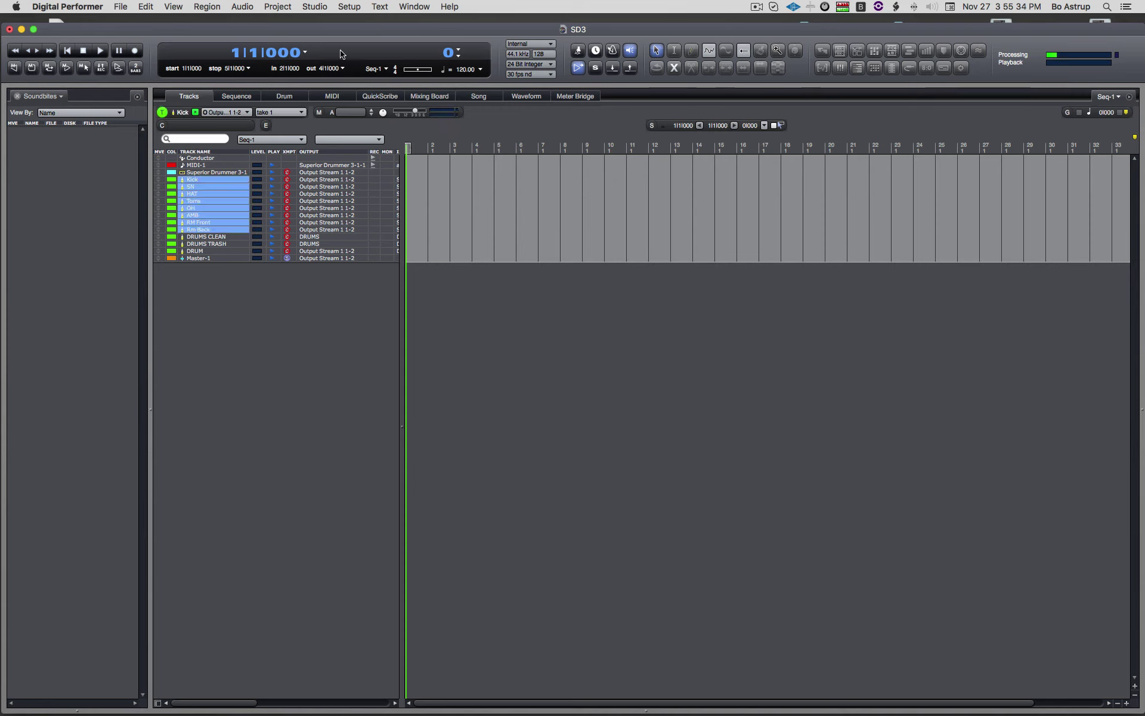
click(313, 6)
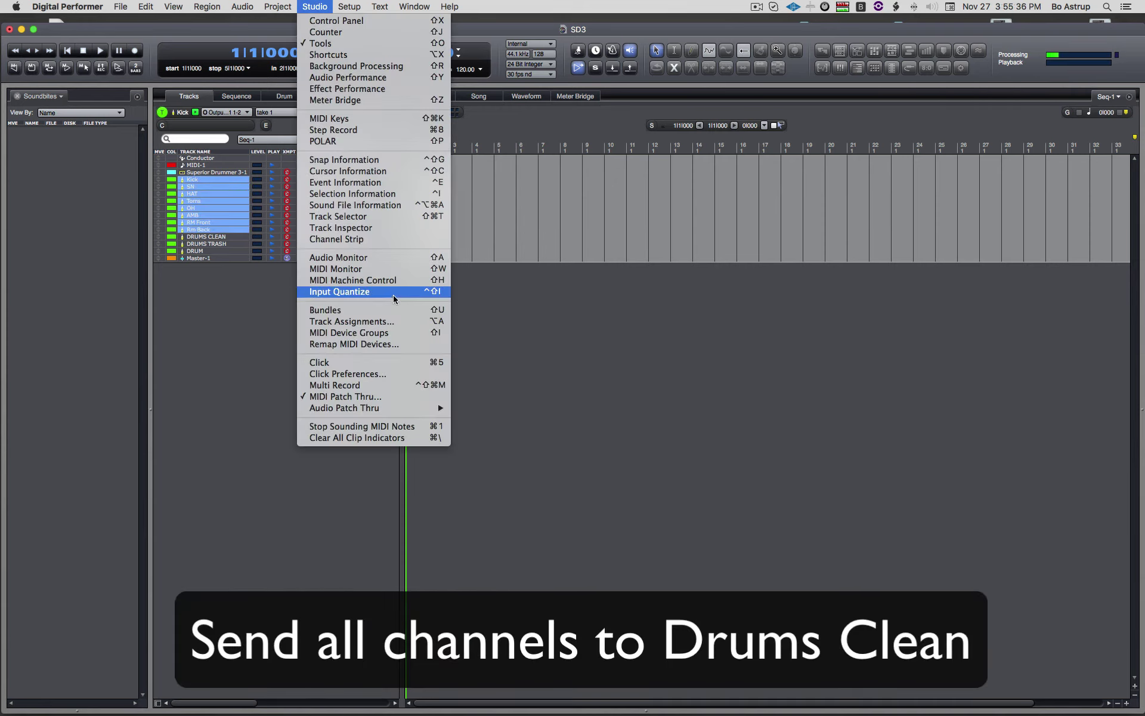
click(395, 322)
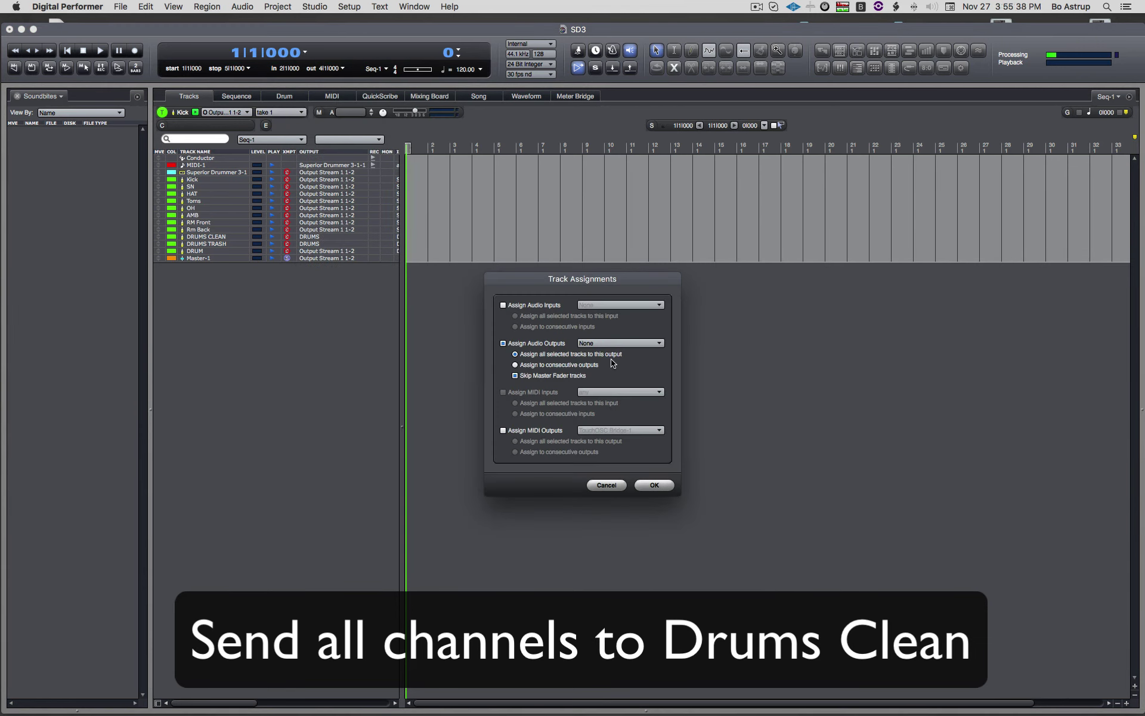
click(609, 349)
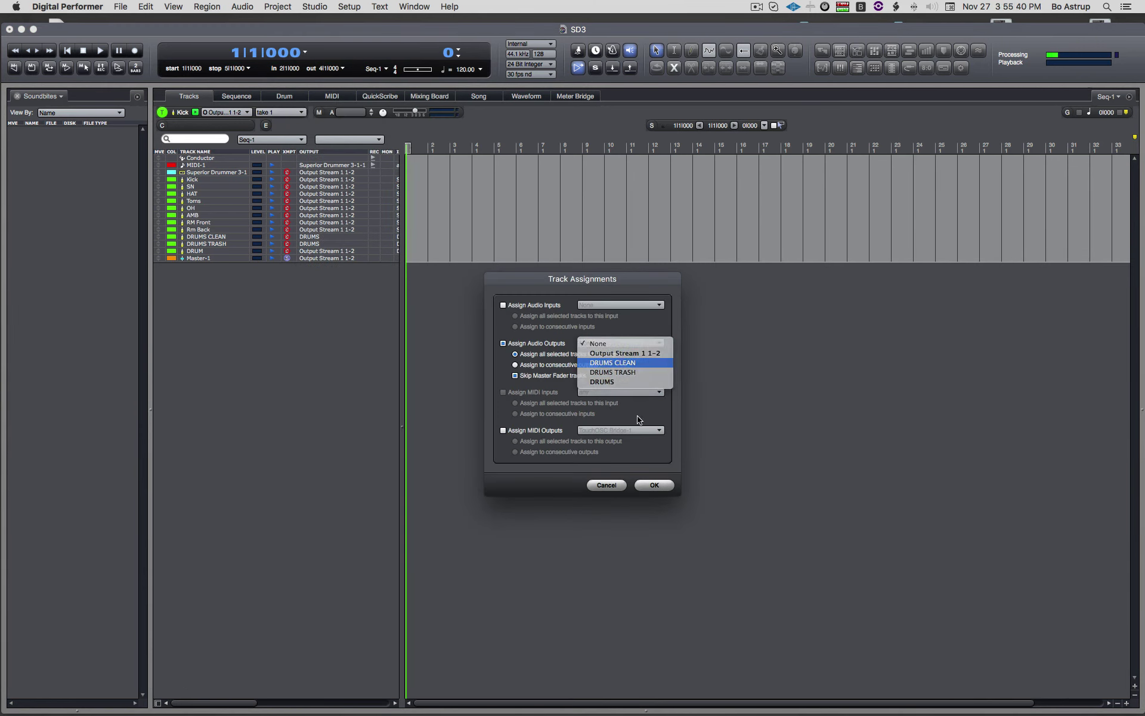
click(630, 364)
click(654, 484)
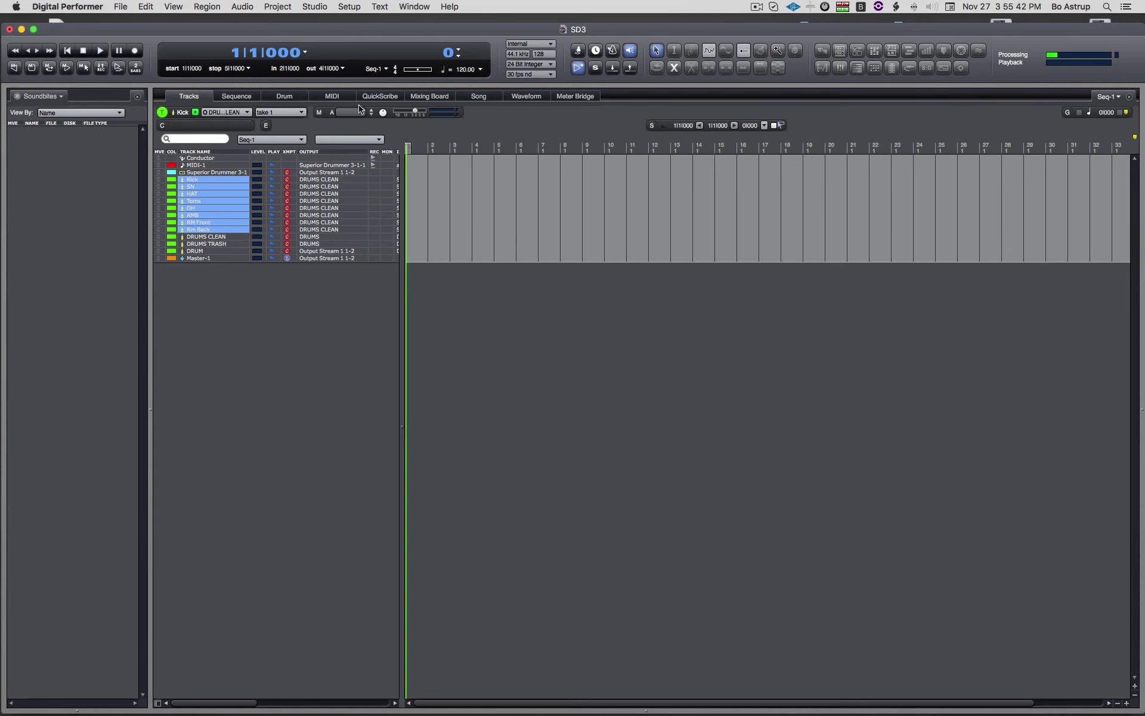
- Open a Track Selector beside the Mixing Board and show all tracks from MIDI-1 to Master-1
click(428, 96)
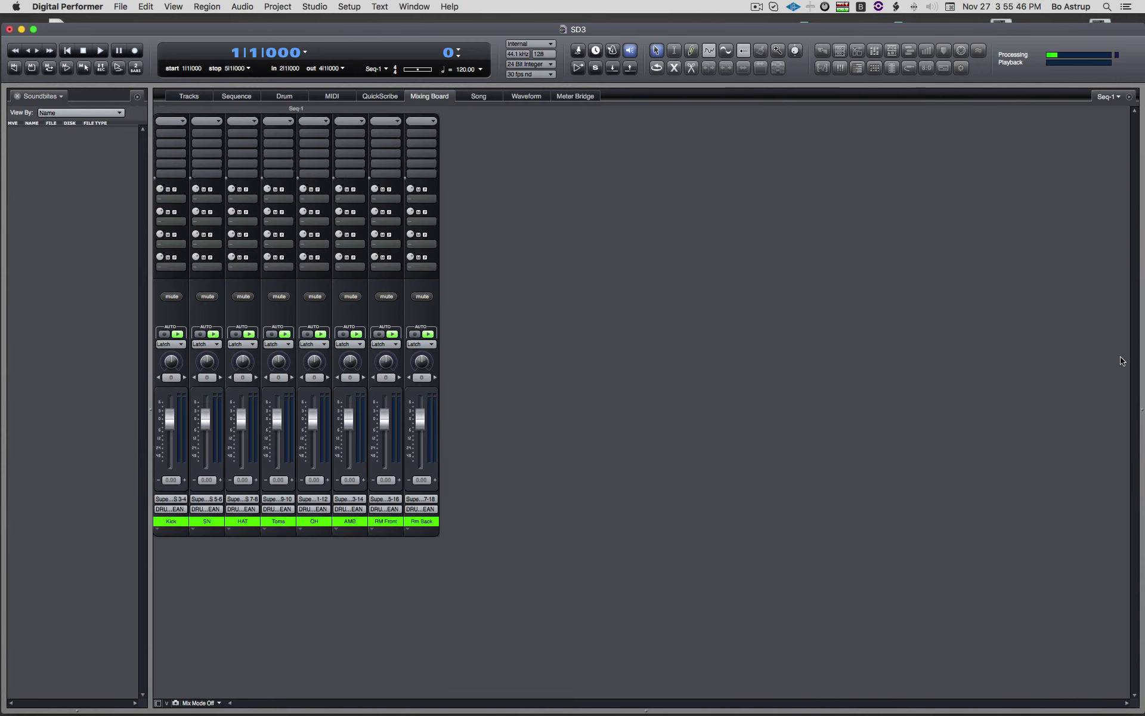
drag(1141, 348, 915, 349)
click(992, 98)
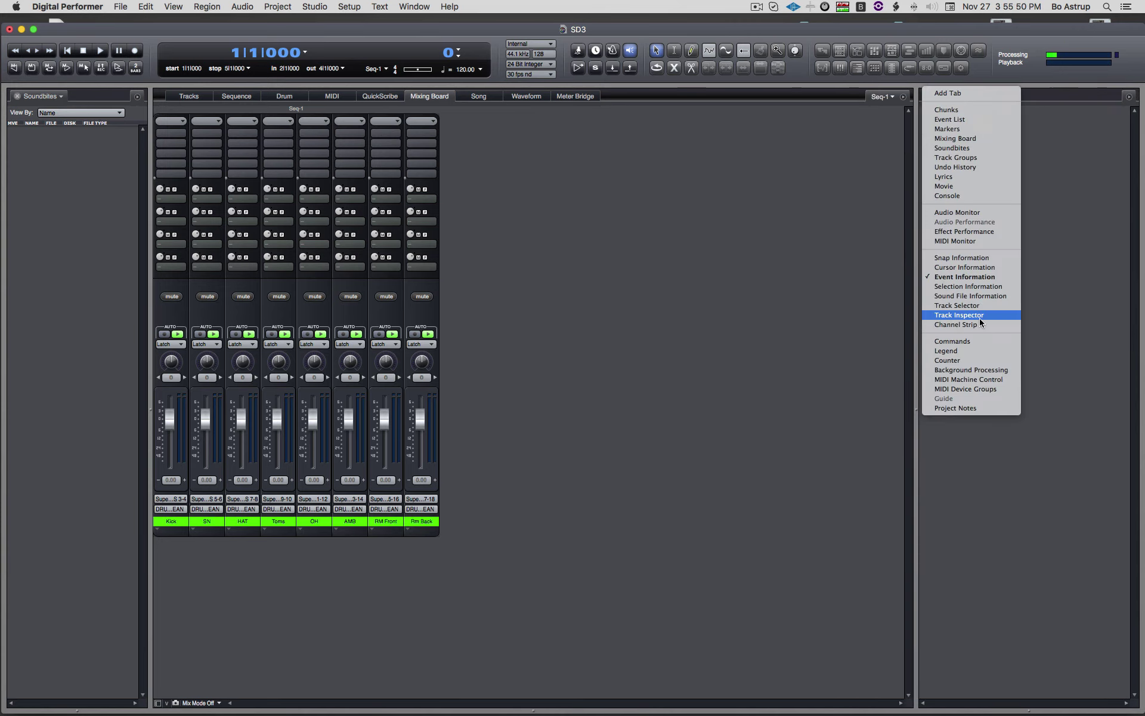
click(982, 311)
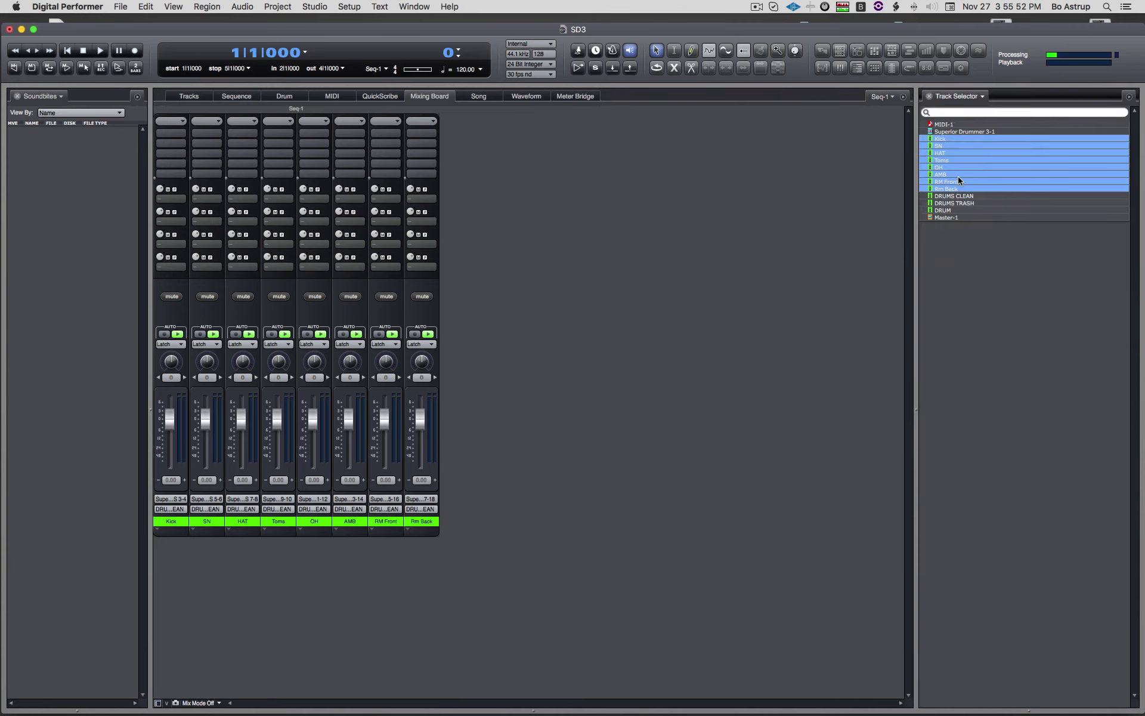
drag(957, 127, 959, 223)
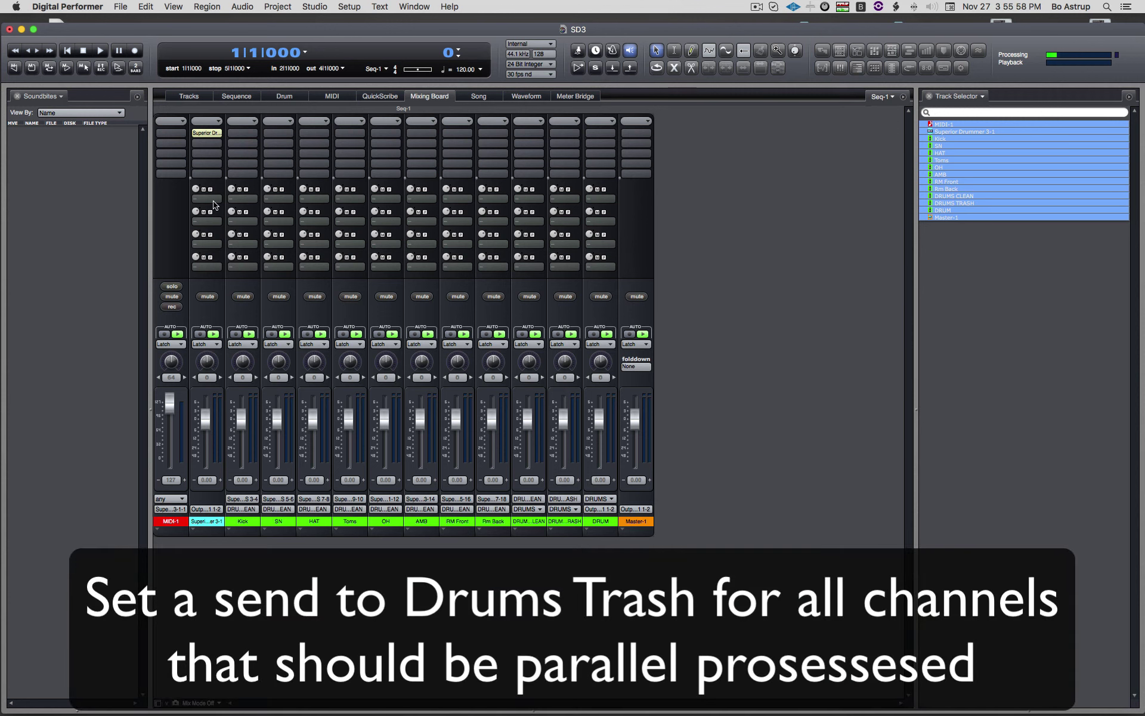
- Add a send to the DRUMS TRASH stereo bus in the first send slot of the Kick, SN and Toms channels
click(242, 198)
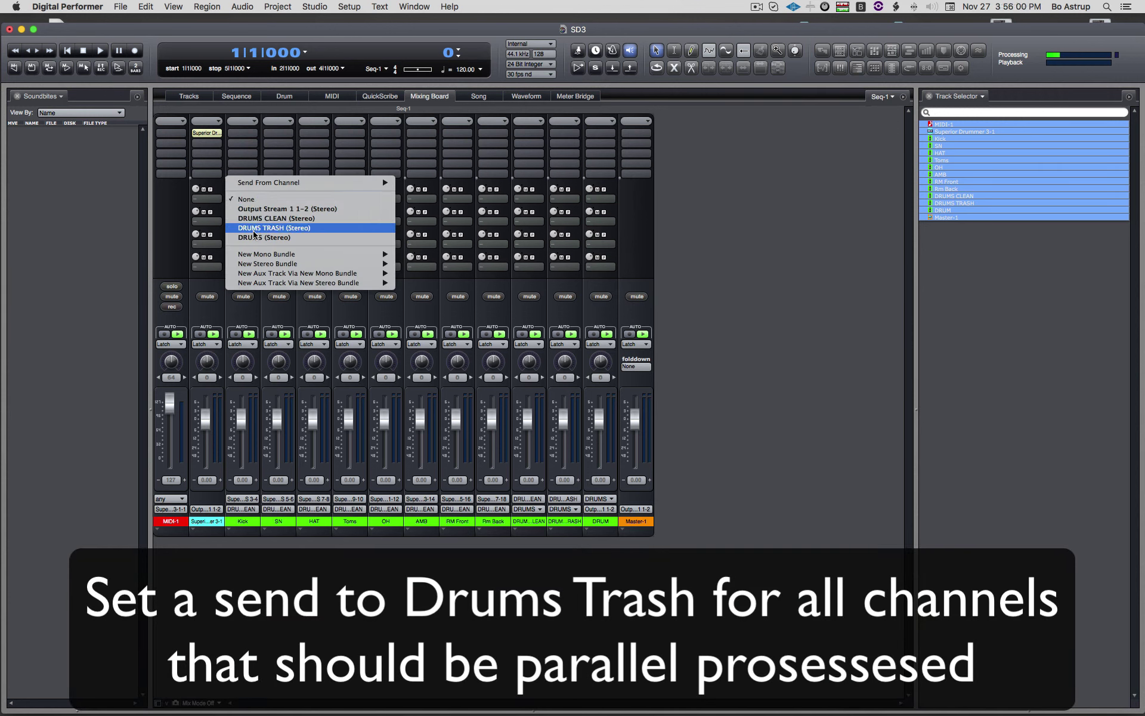
click(256, 233)
click(275, 199)
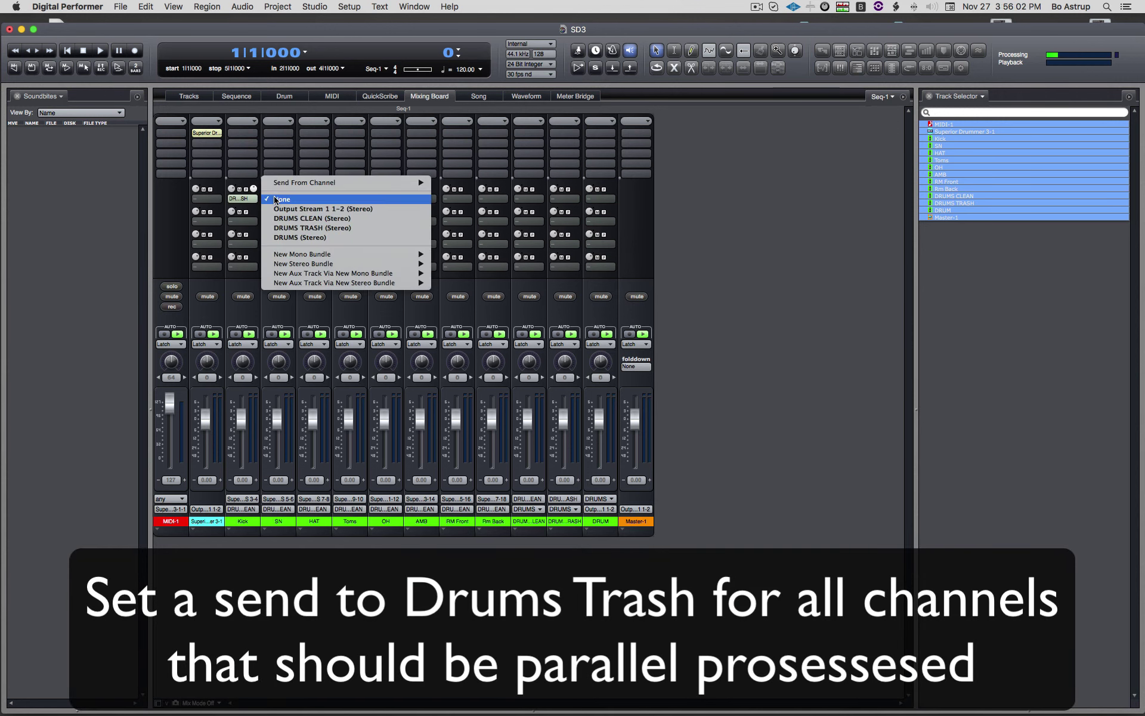
click(284, 228)
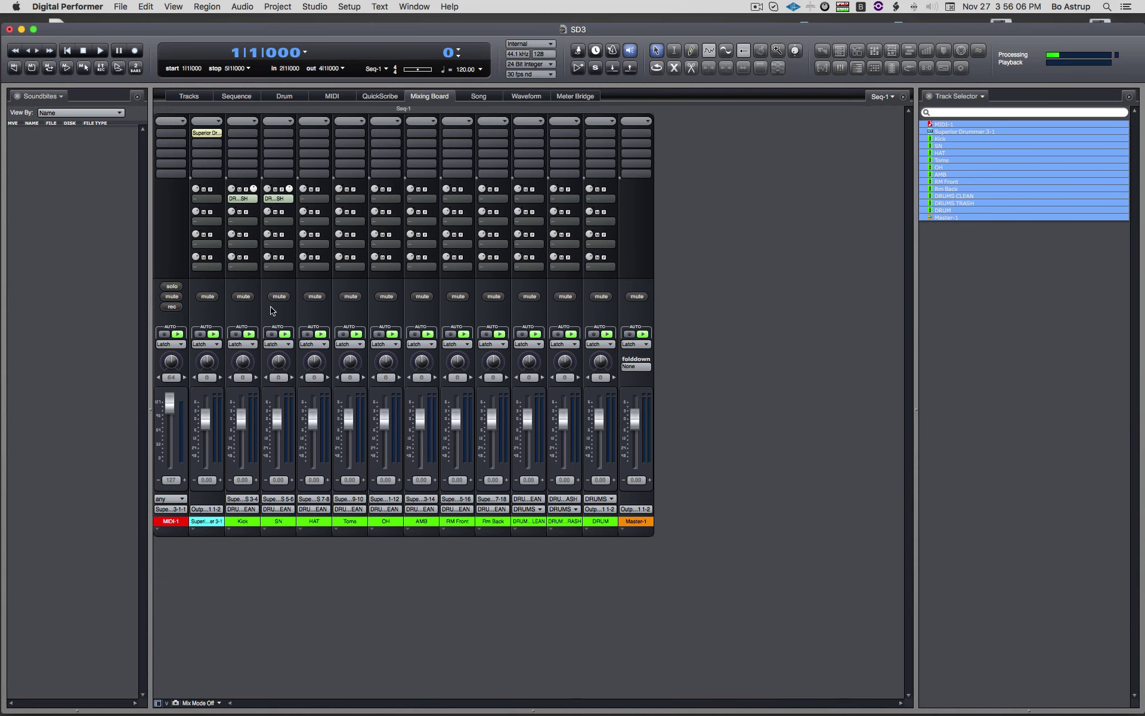
click(360, 201)
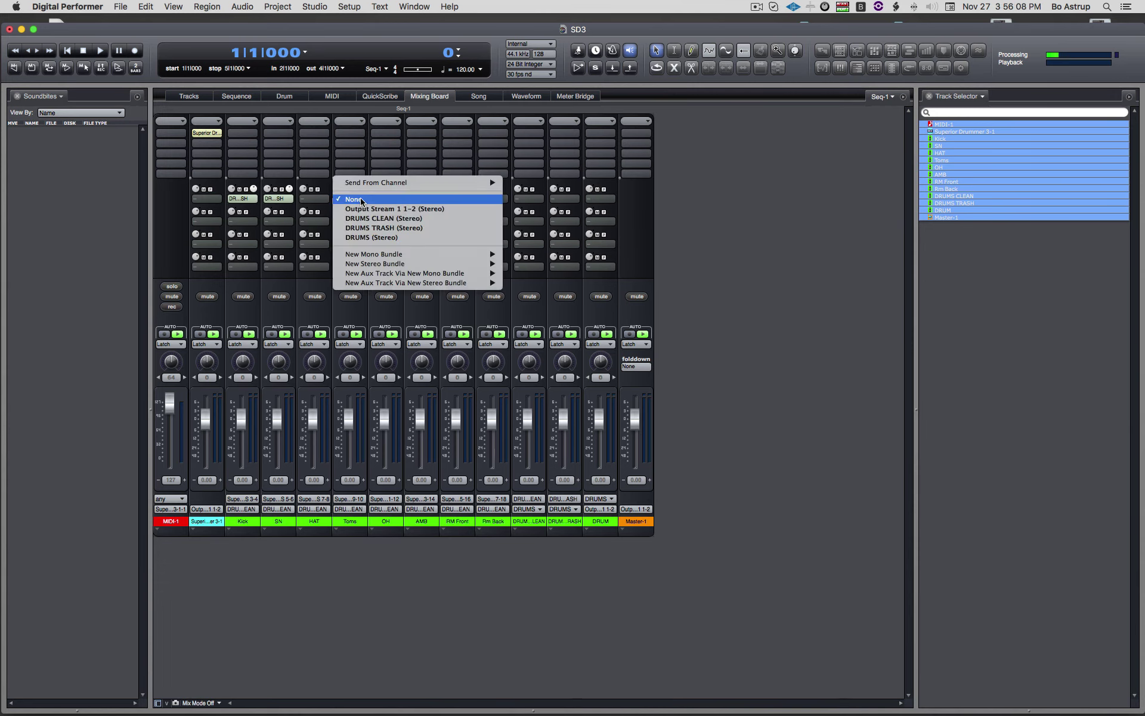
click(365, 229)
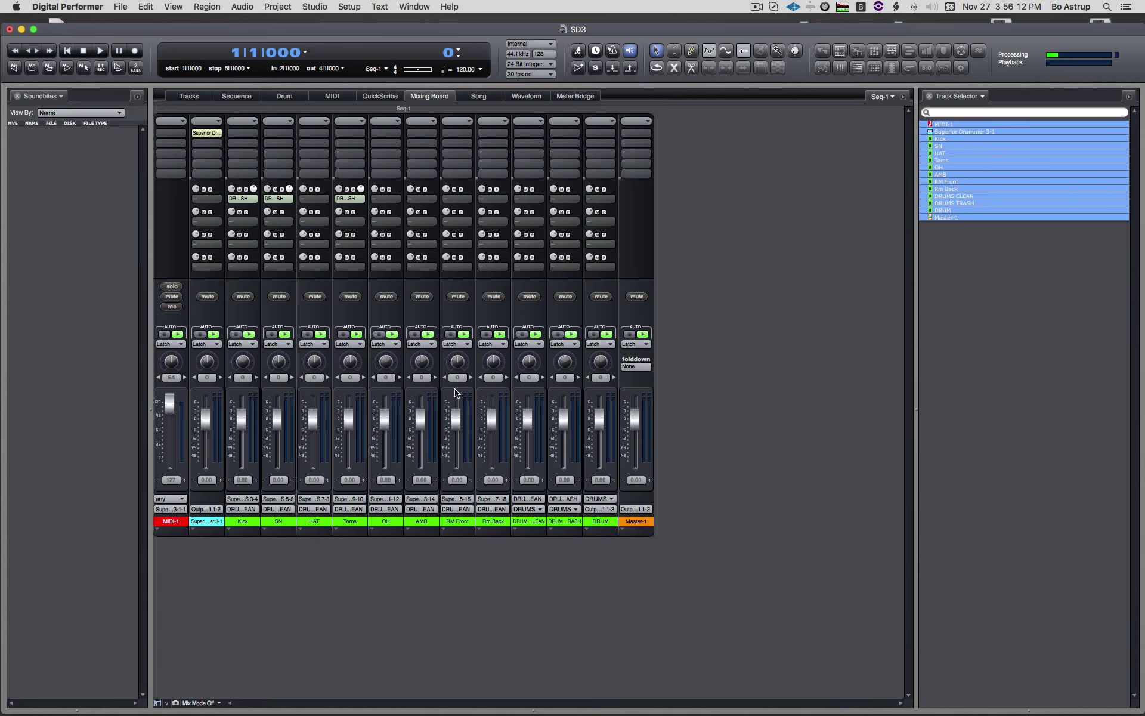
- Add a first-slot send to DRUMS TRASH on the Rm Back, RM Front and AMB channels
click(492, 198)
click(489, 235)
click(484, 199)
click(471, 227)
click(456, 198)
click(441, 227)
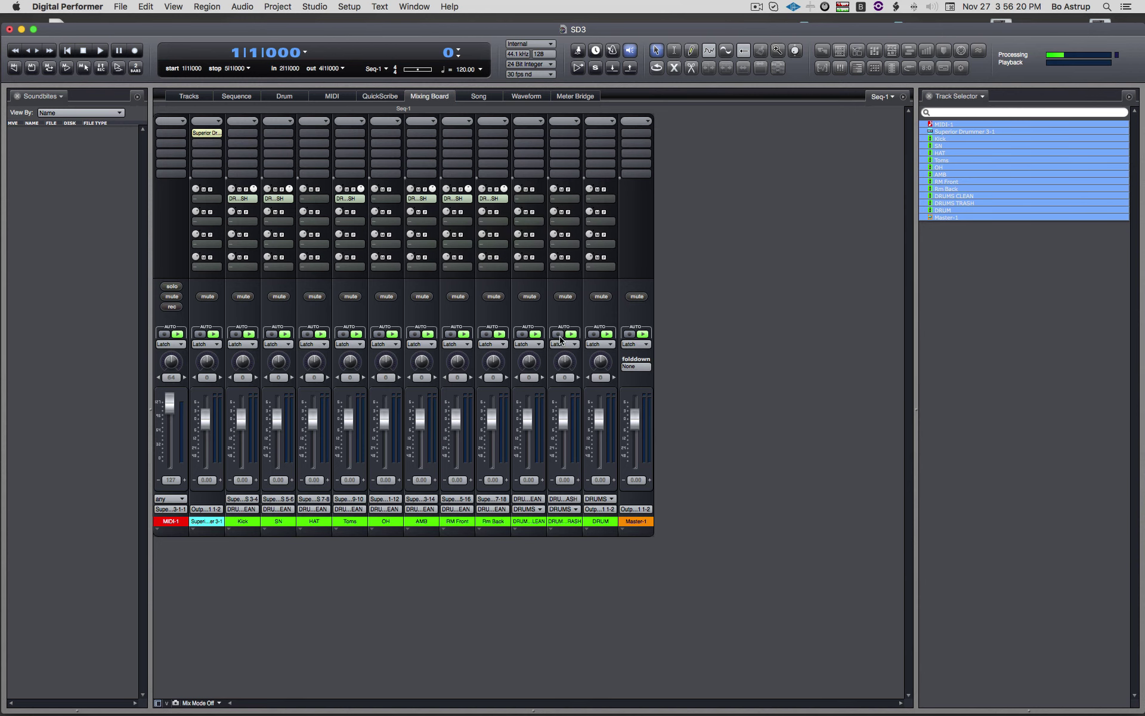
- Insert the UAD UA 1176 Rev A compressor in the first effect slot of the DRUMS TRASH track
click(571, 134)
text(1176)
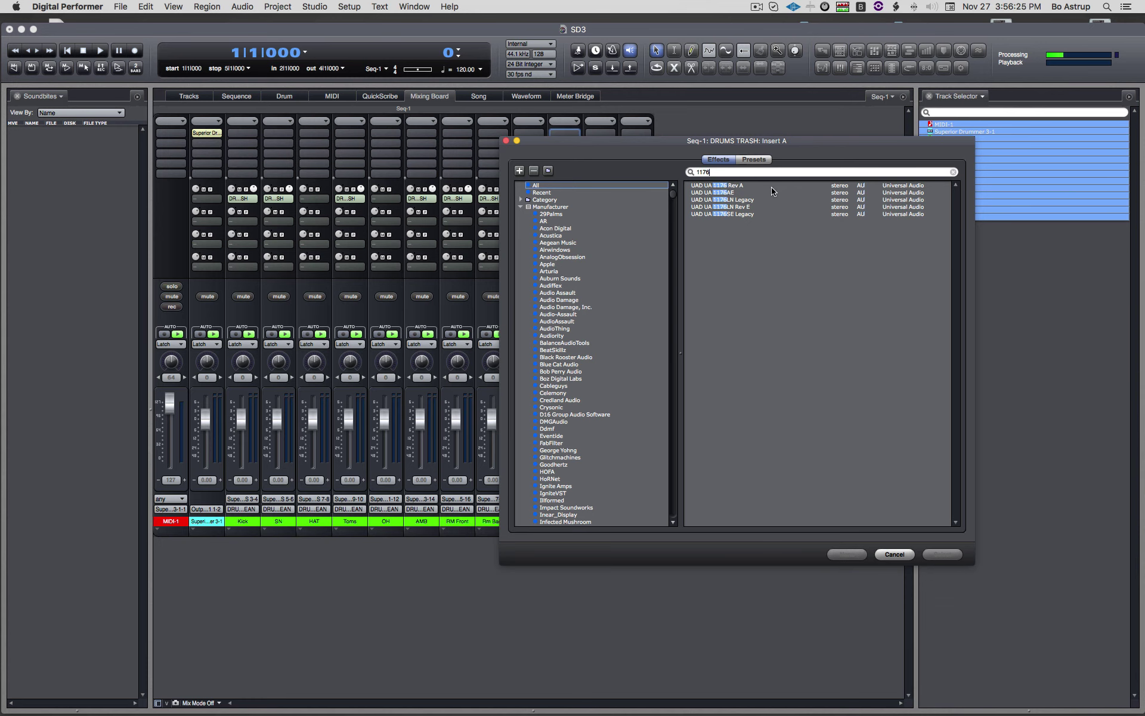
click(761, 186)
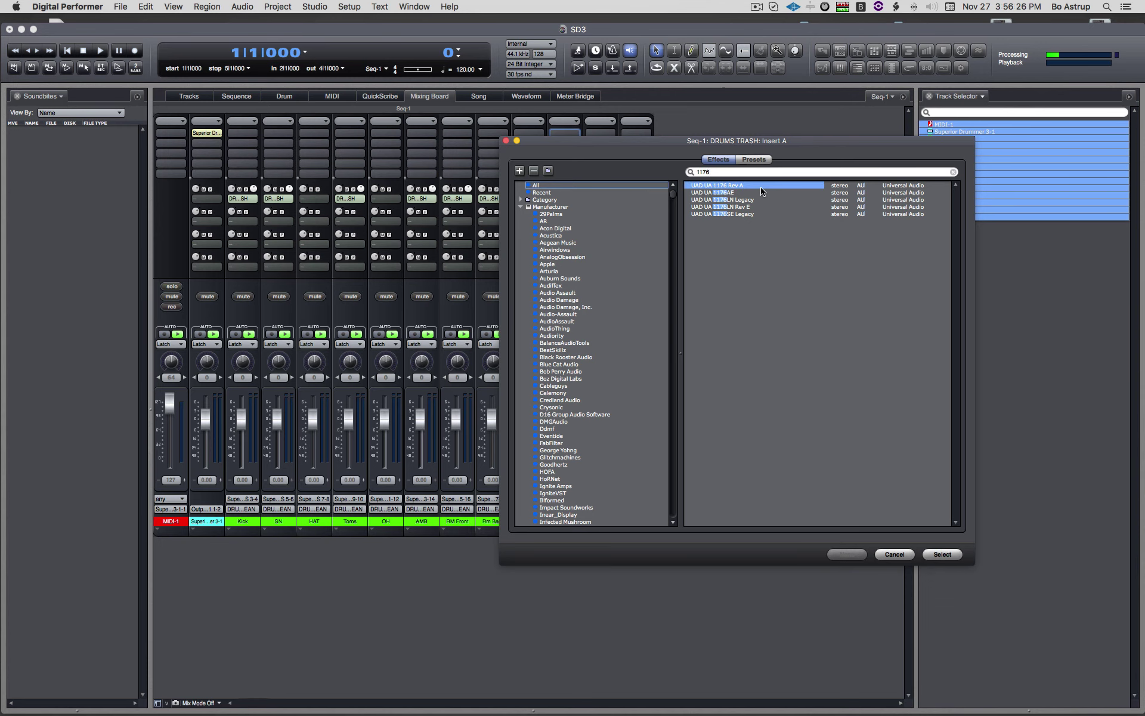
key(Return)
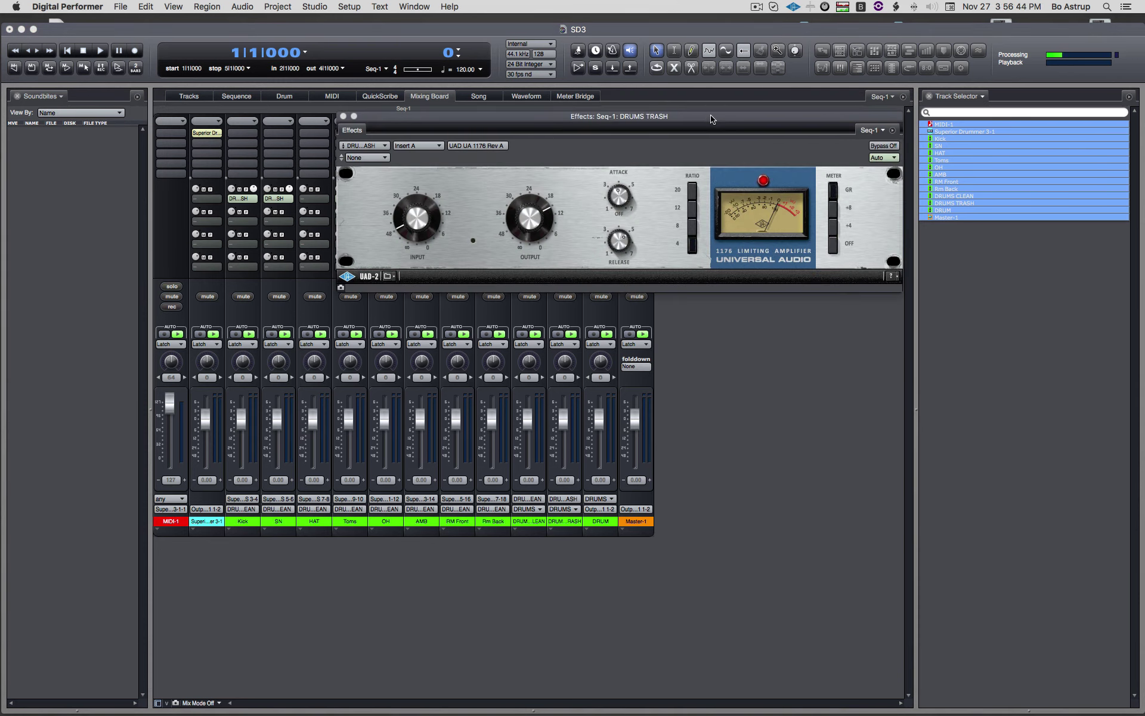
- On the DRUMS TRASH 1176 compressor, set the ratio to 12 and the input to about 24, and adjust the attack
drag(710, 119, 795, 279)
click(777, 374)
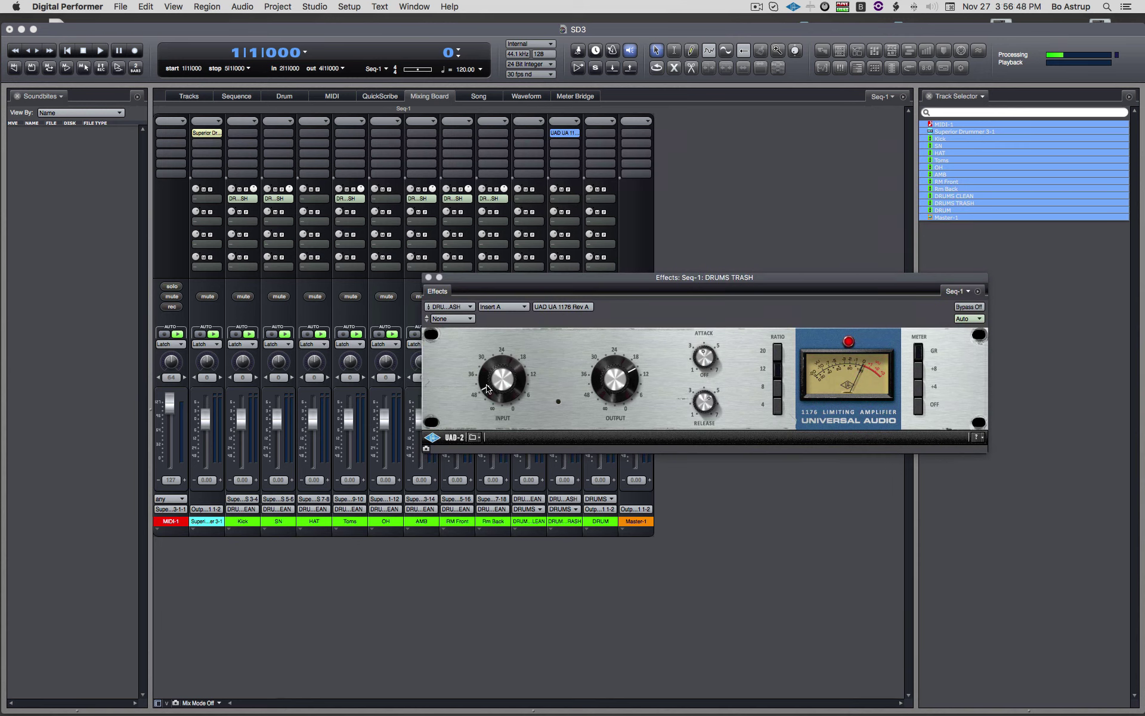
drag(487, 390, 502, 337)
drag(700, 350, 700, 371)
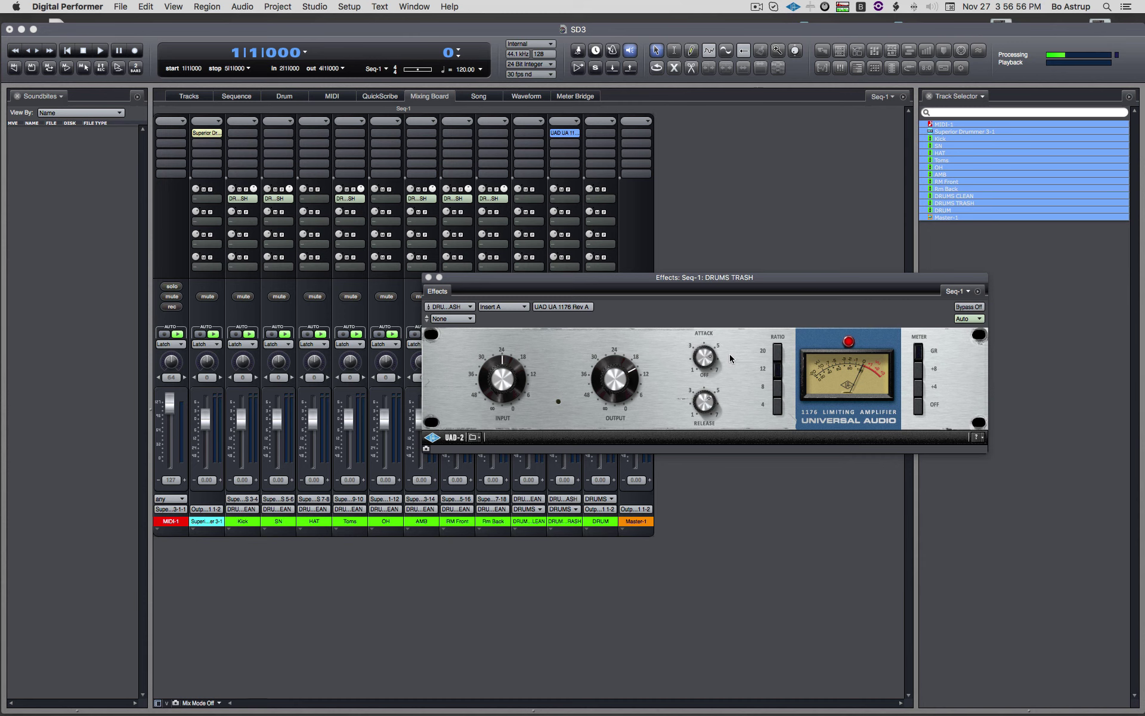